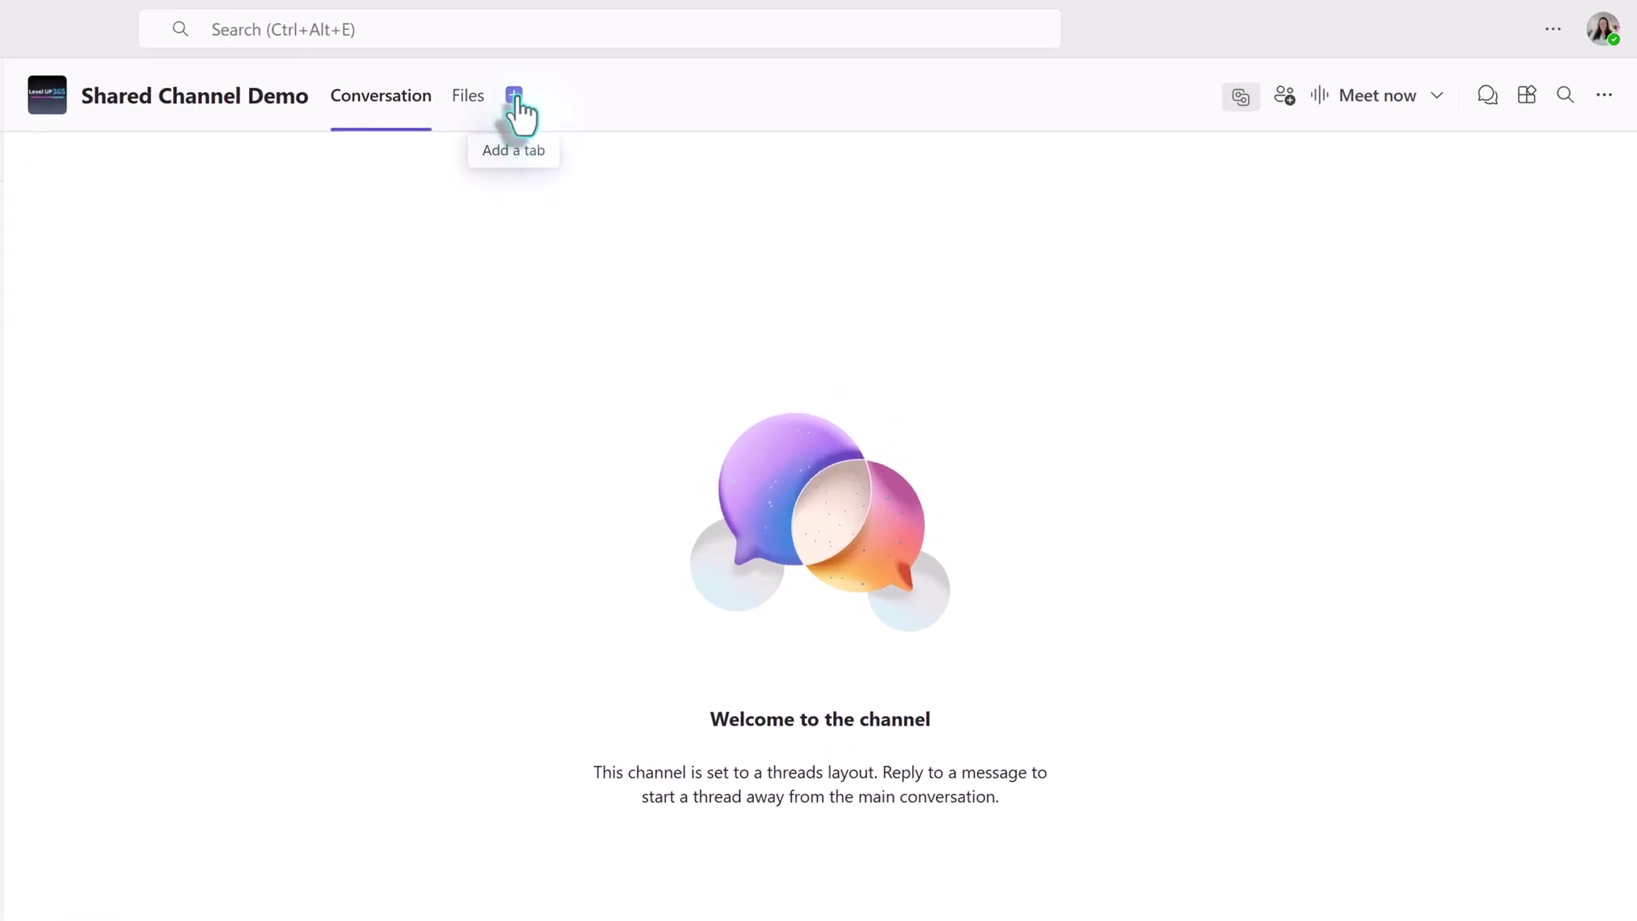
Browse the full list of apps available for adding as a tab in the Shared Channel Demo channel
left_click(514, 96)
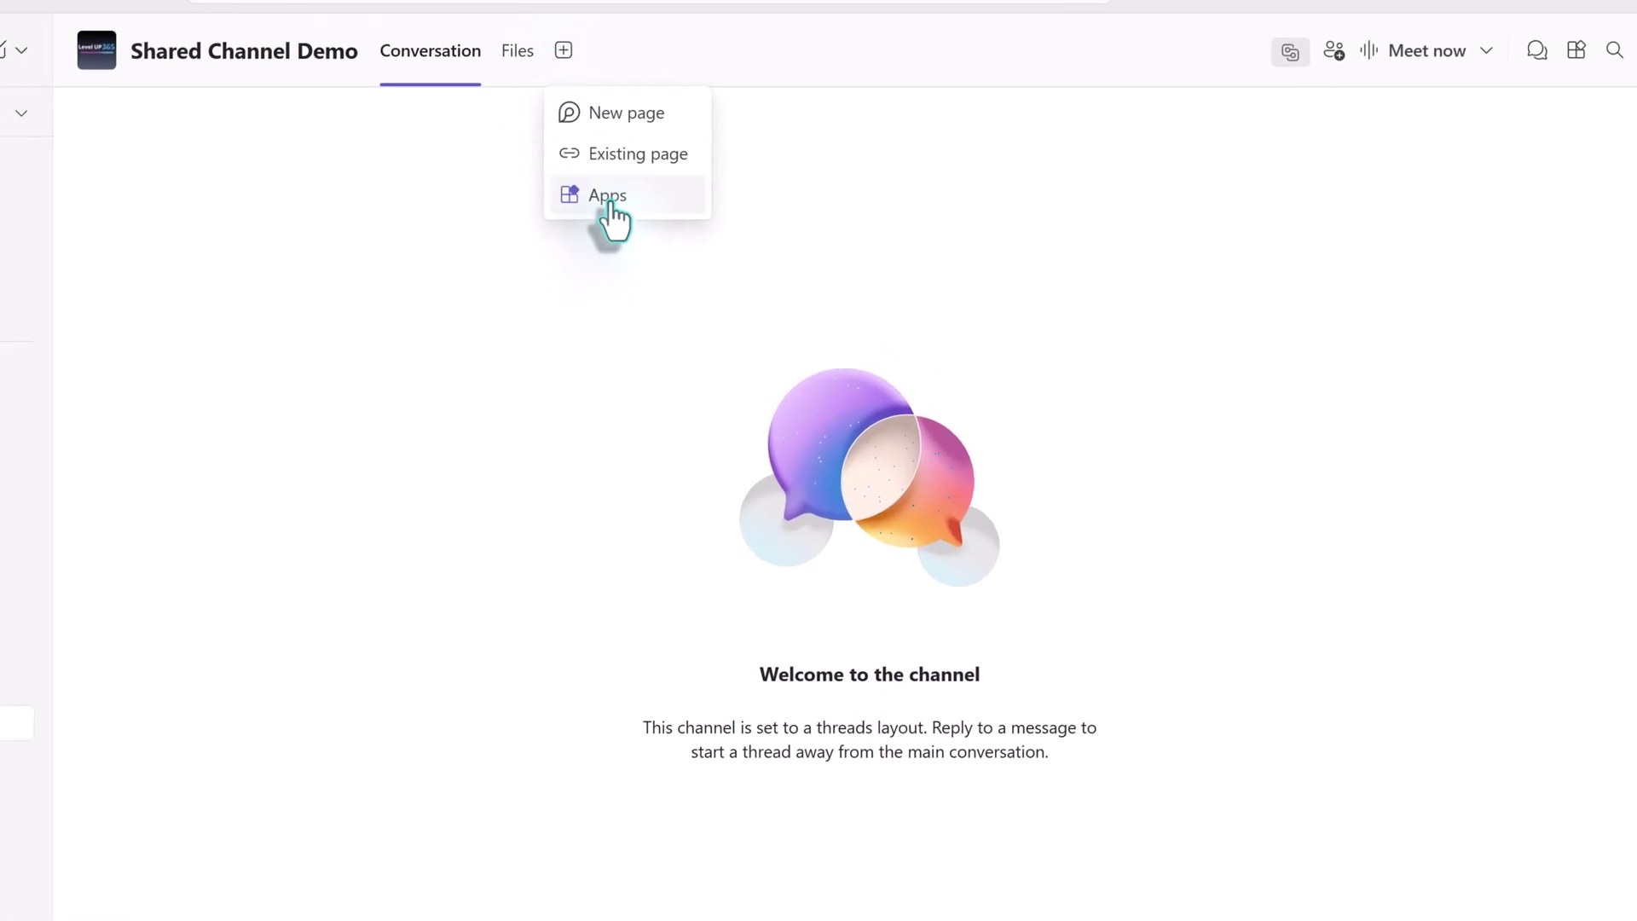
left_click(558, 239)
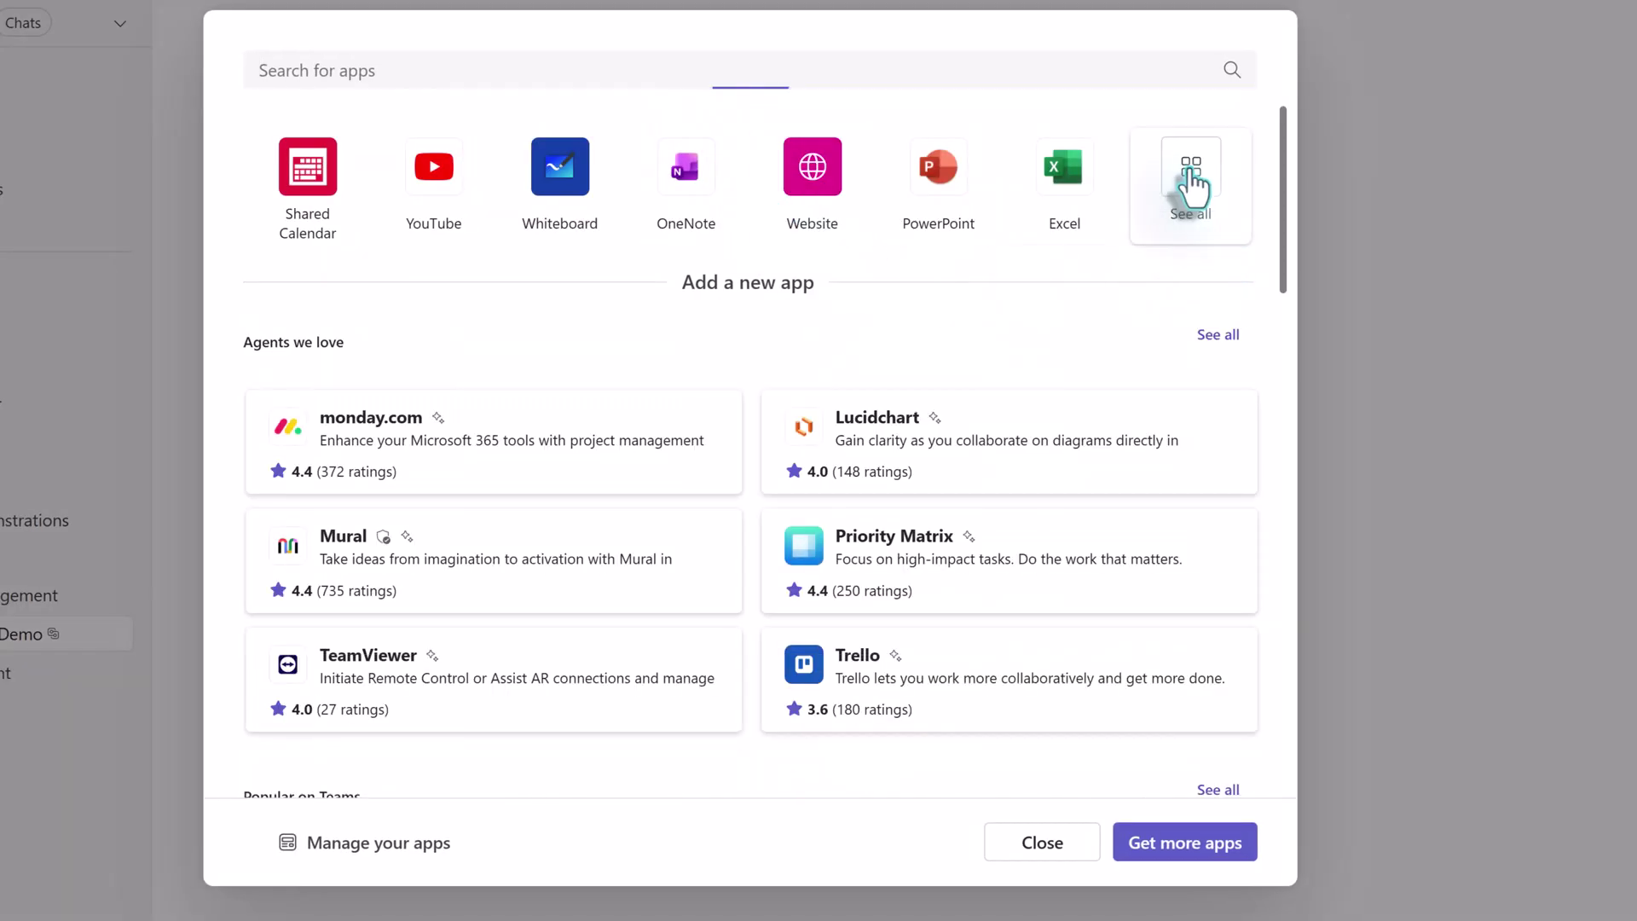
left_click(1193, 204)
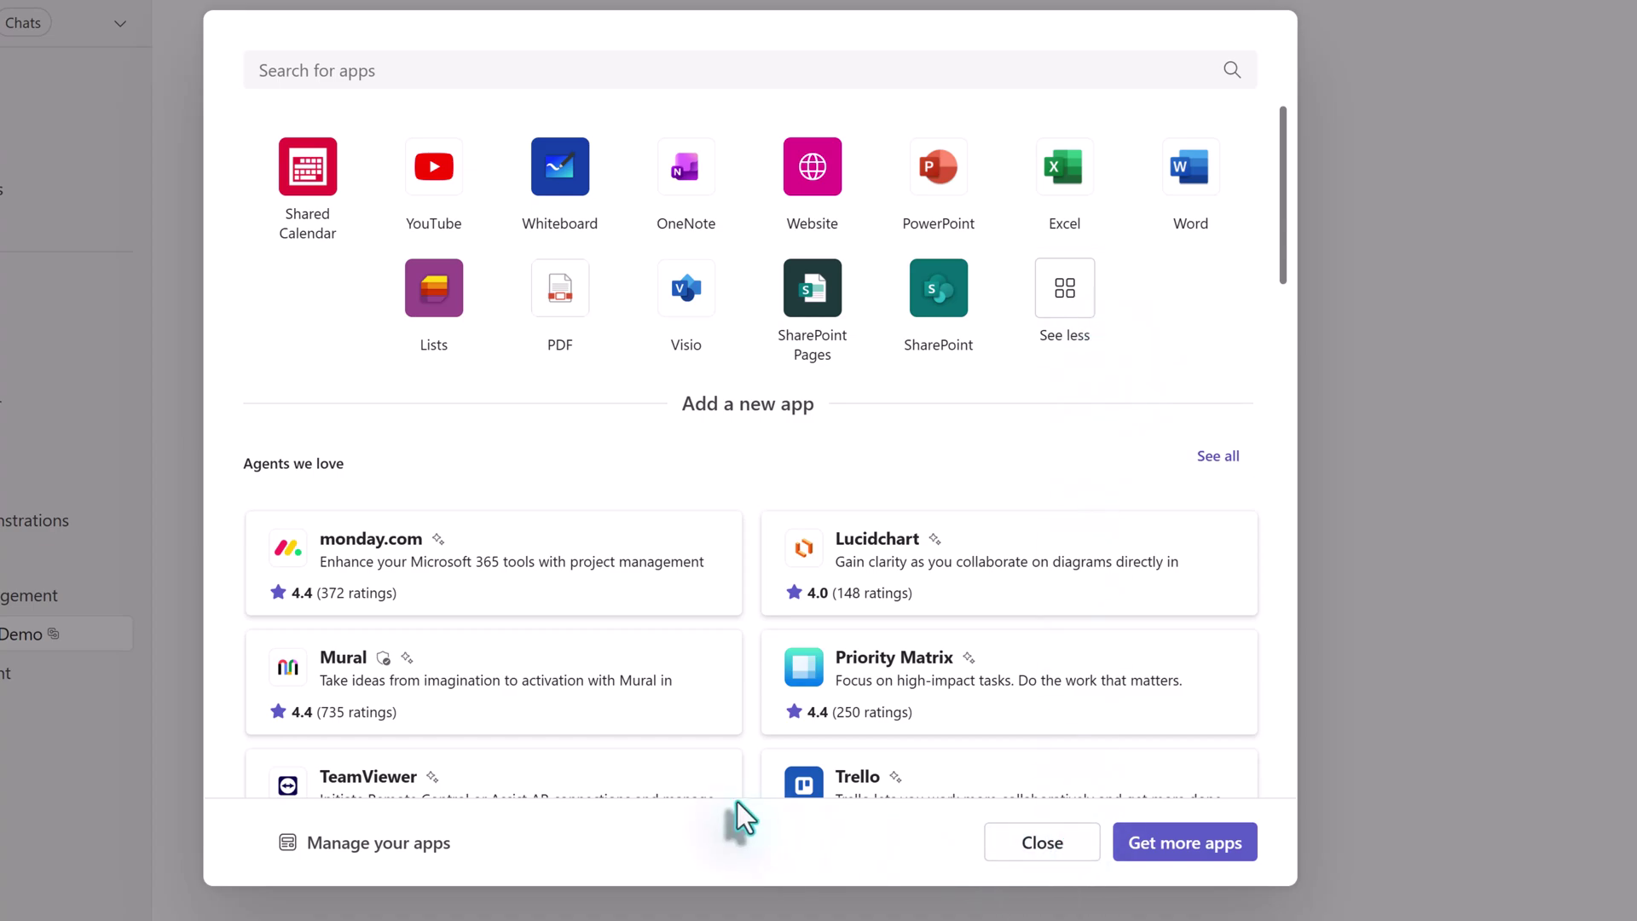
left_click(1038, 848)
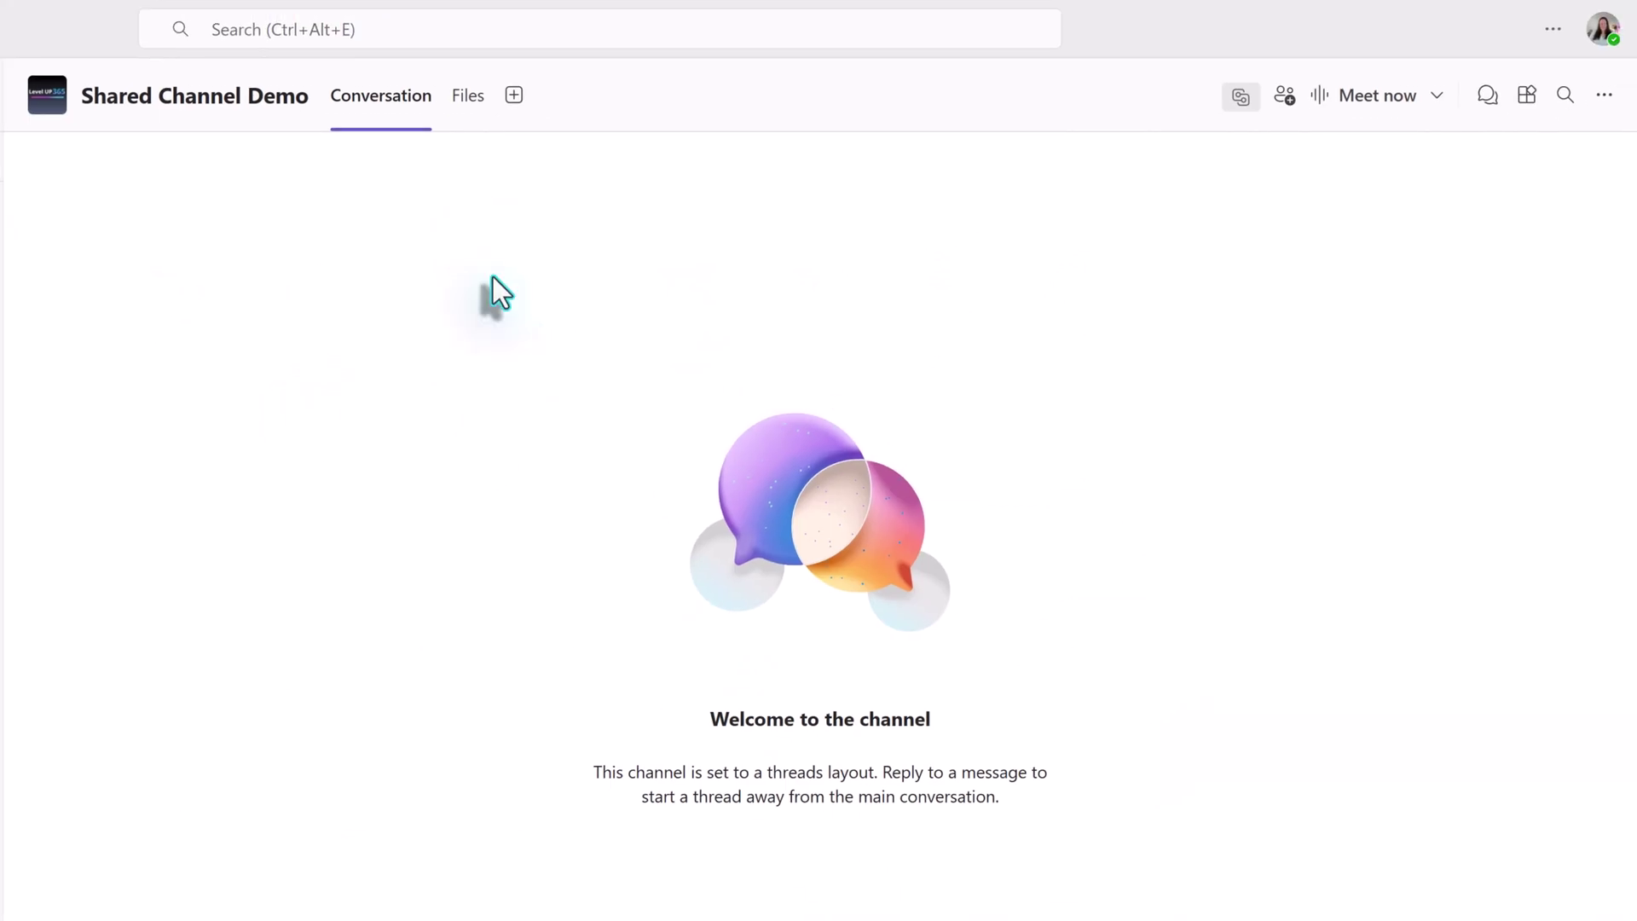
Add a new page tab to the channel and title it "Tasks Management Midnight Storm"
left_click(515, 95)
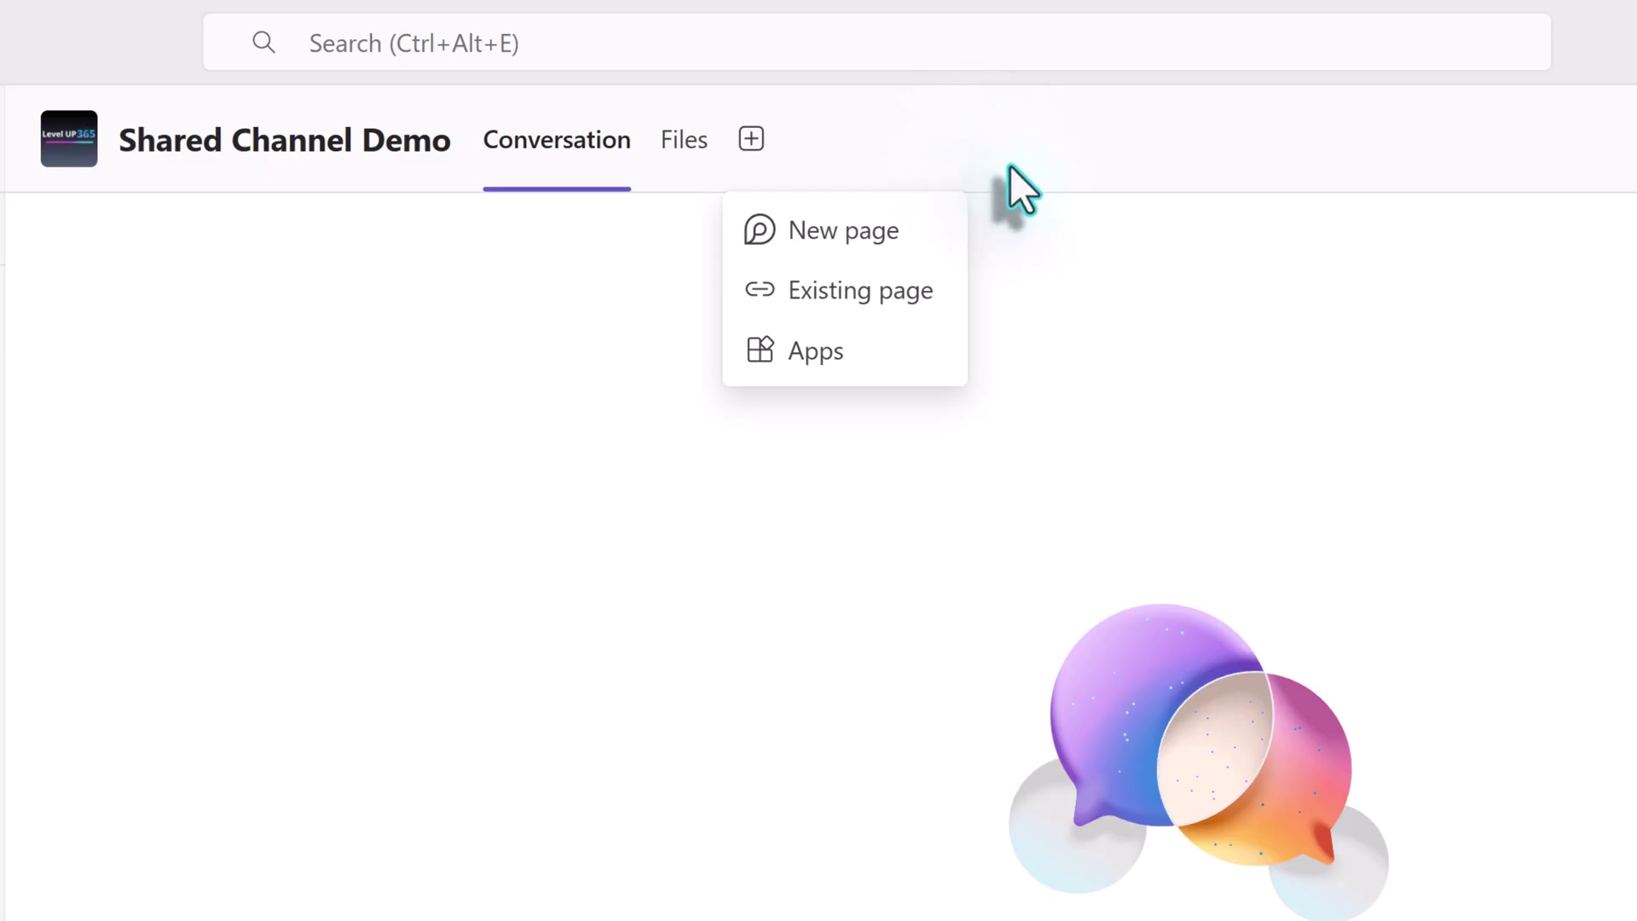
left_click(909, 237)
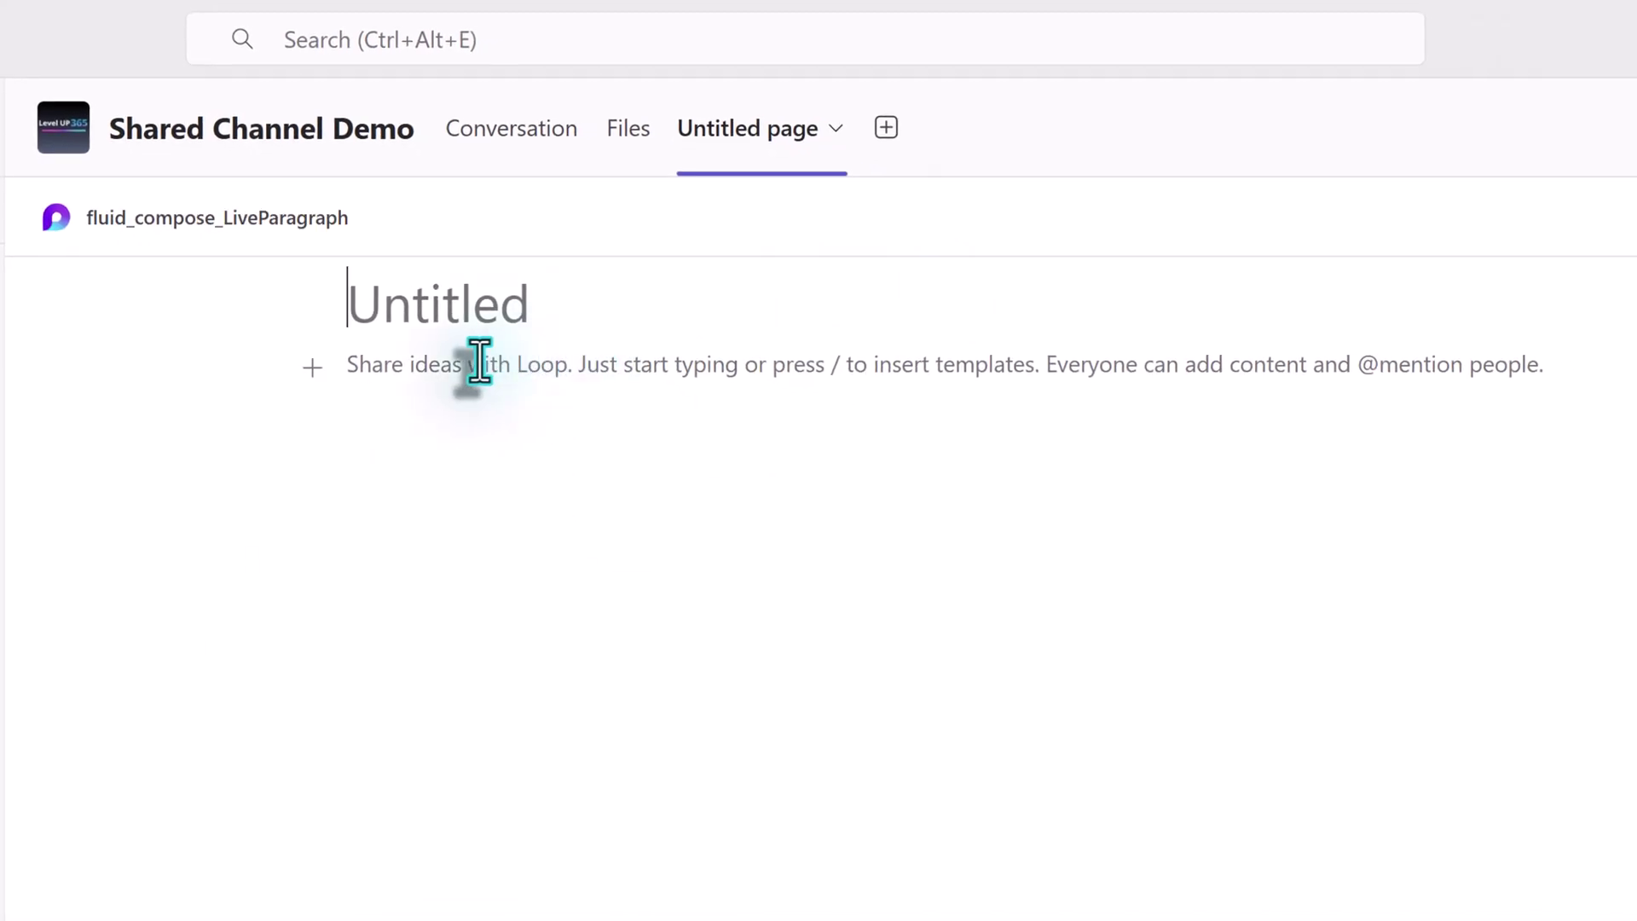
type("Tasks ")
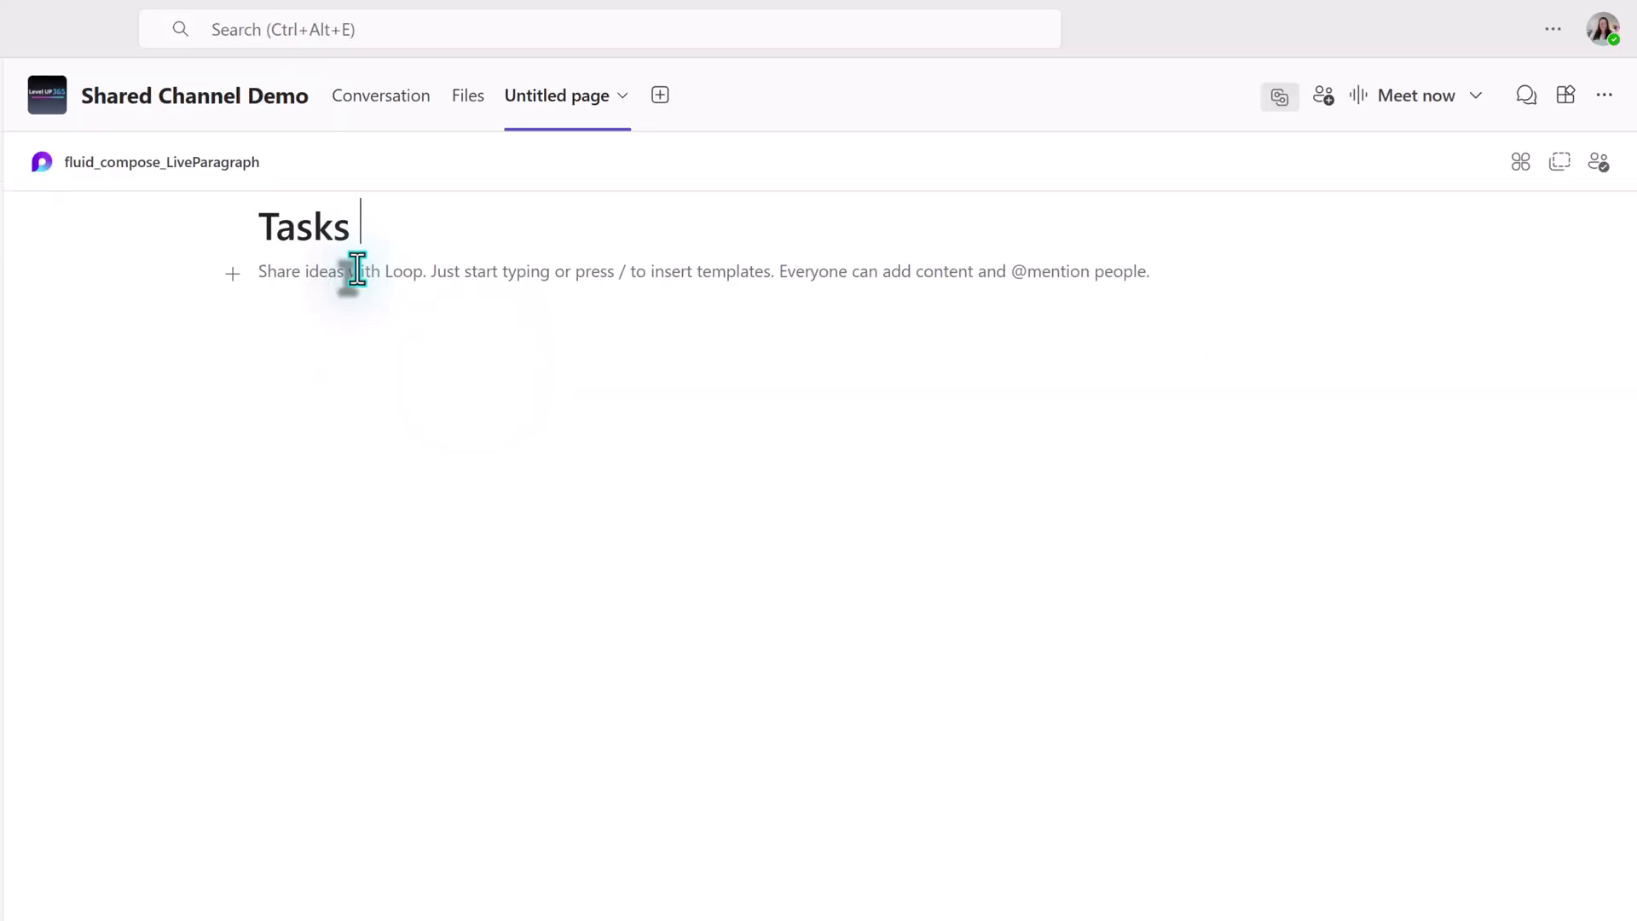
type("Manag")
key("BackSpace")
type("agemetn ")
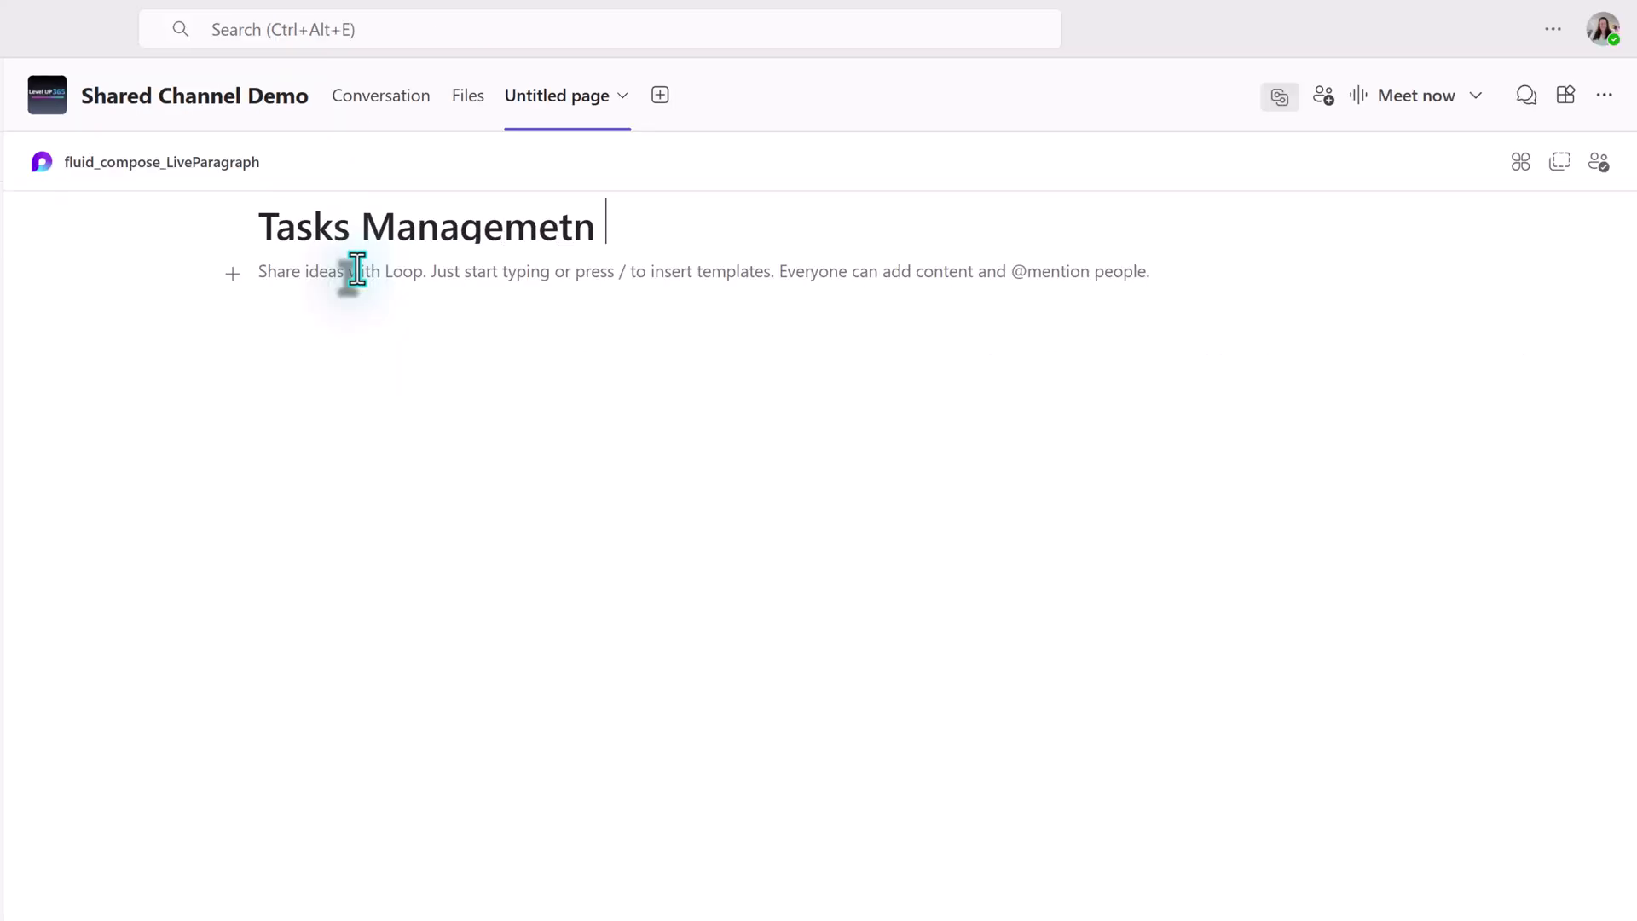
key("BackSpace")
key("BackSpace")
key("BackSpace")
type("nt Midni")
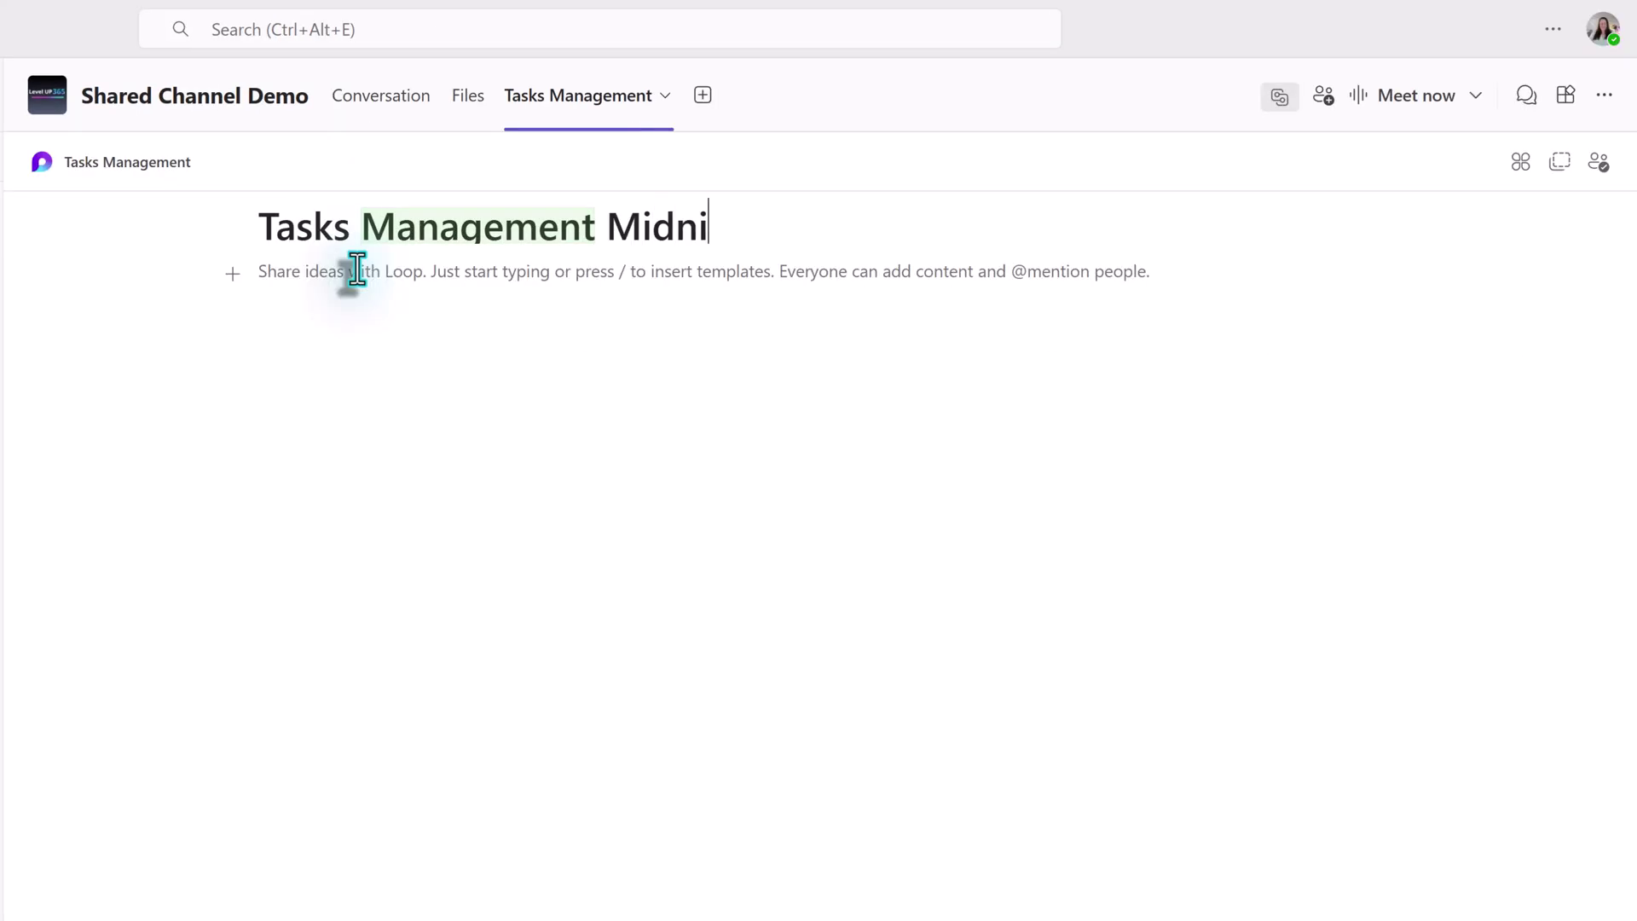
type("ght Storm")
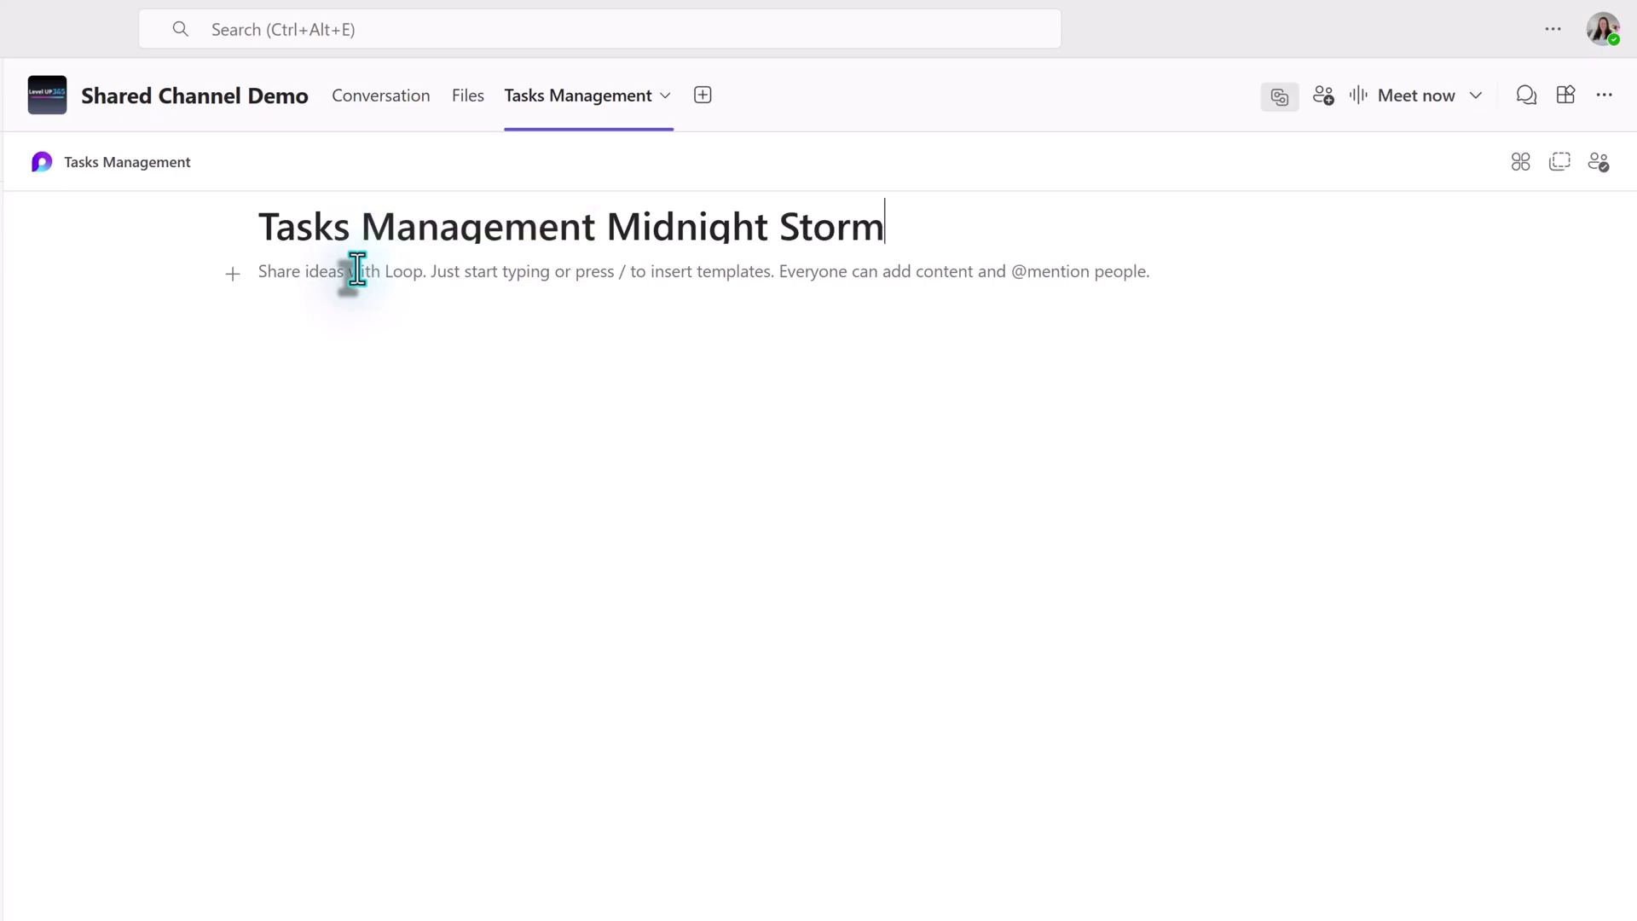
Insert a Task list template into the body of the page
left_click(413, 416)
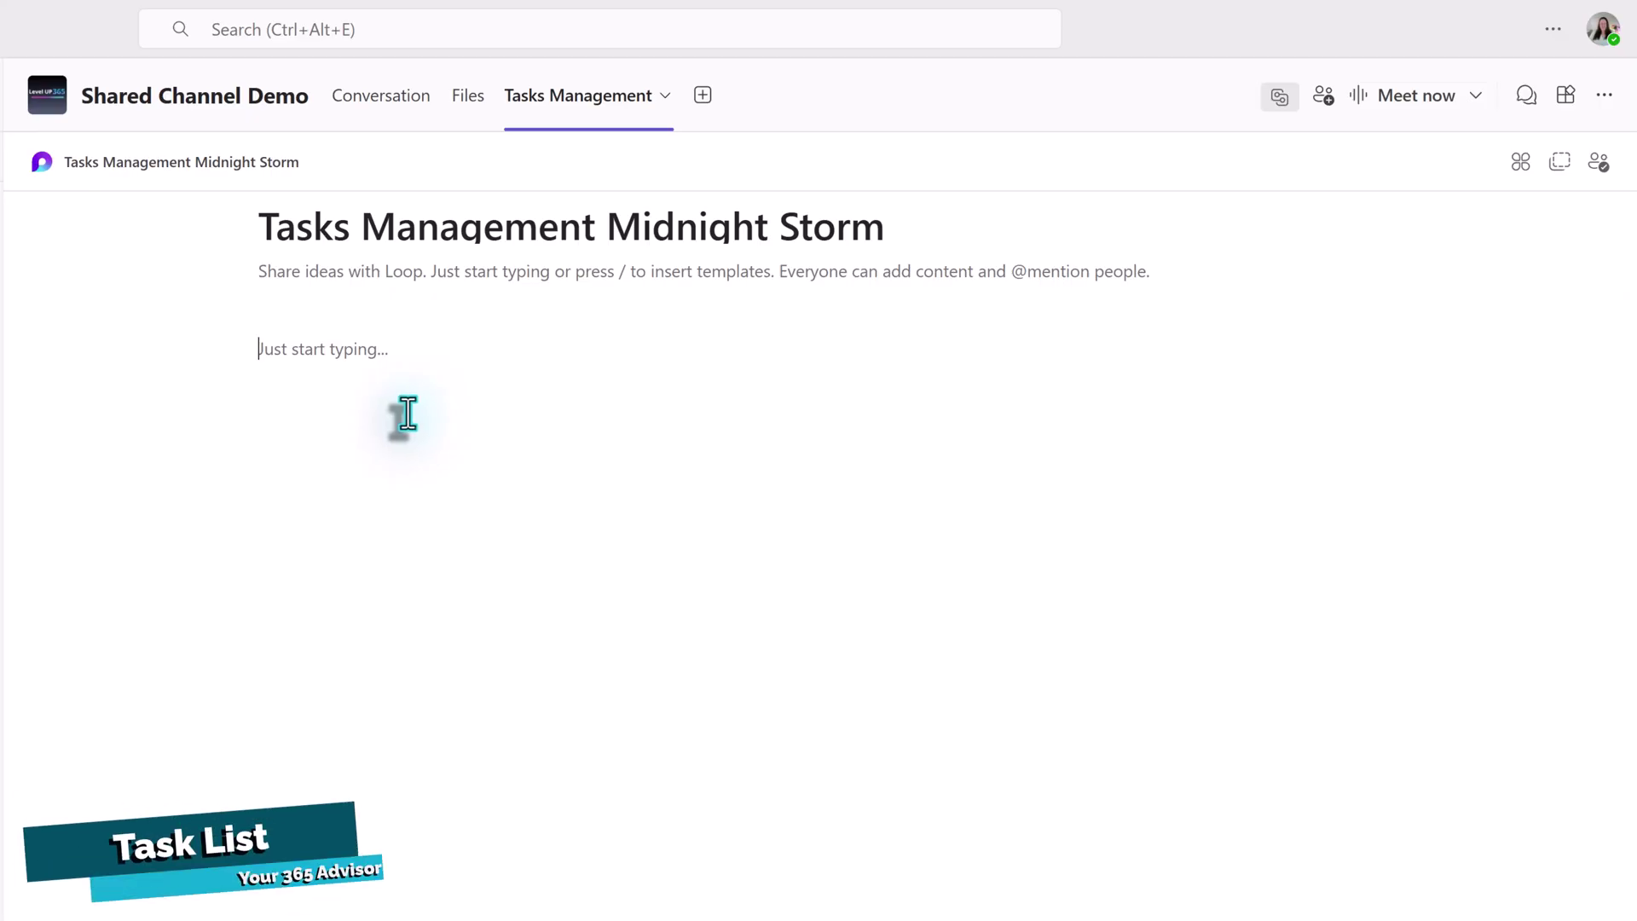
type("/")
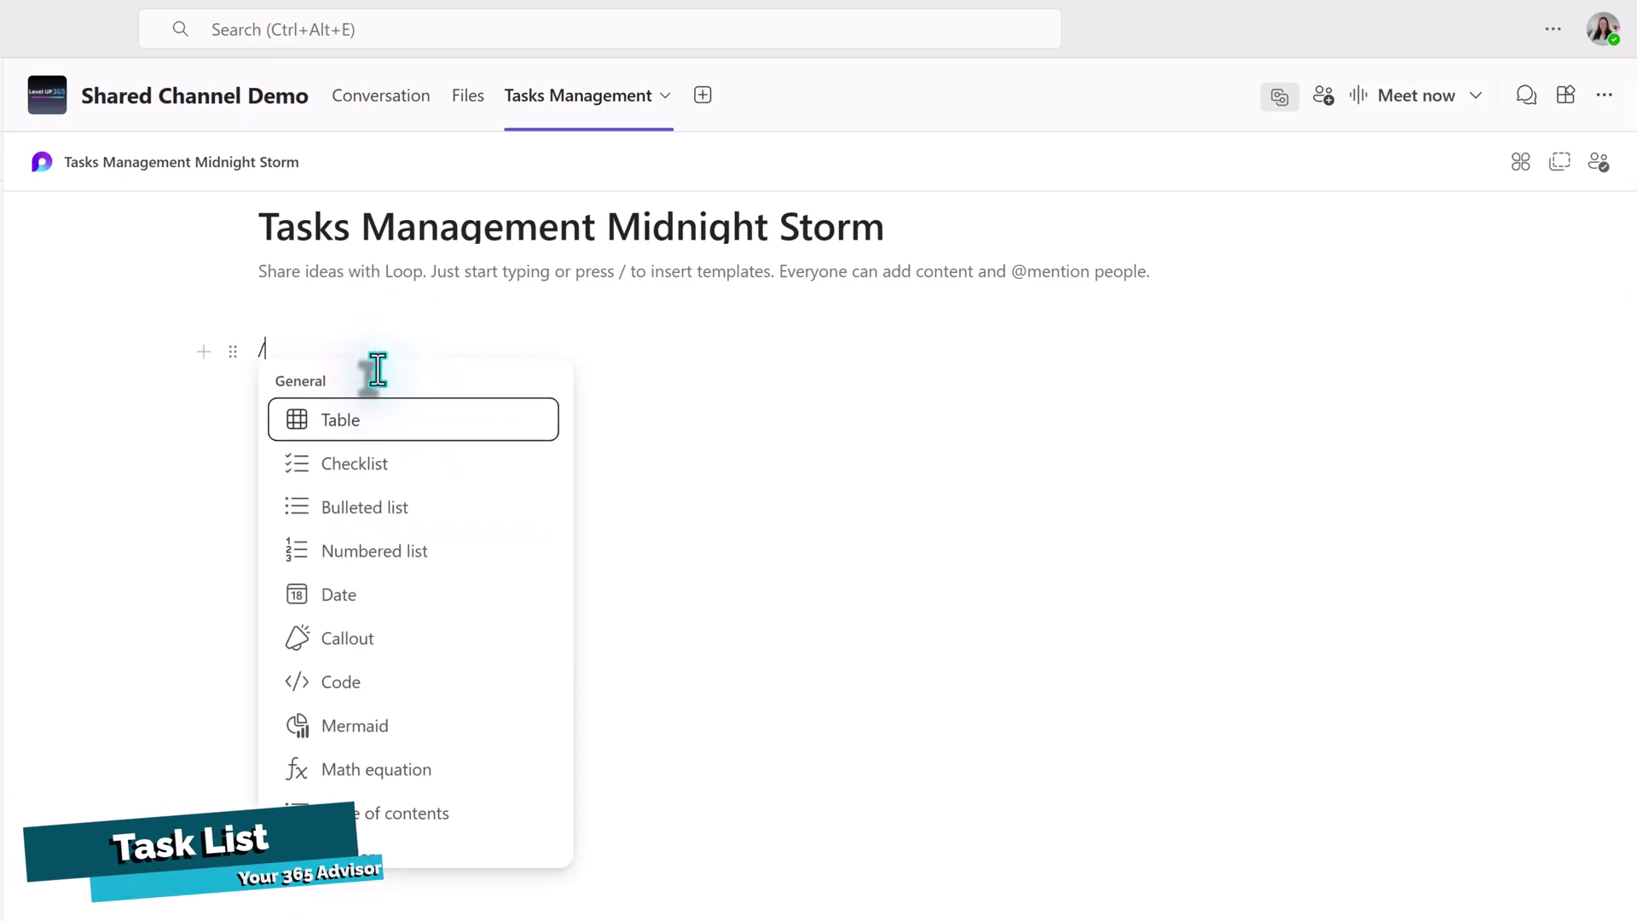
type("task")
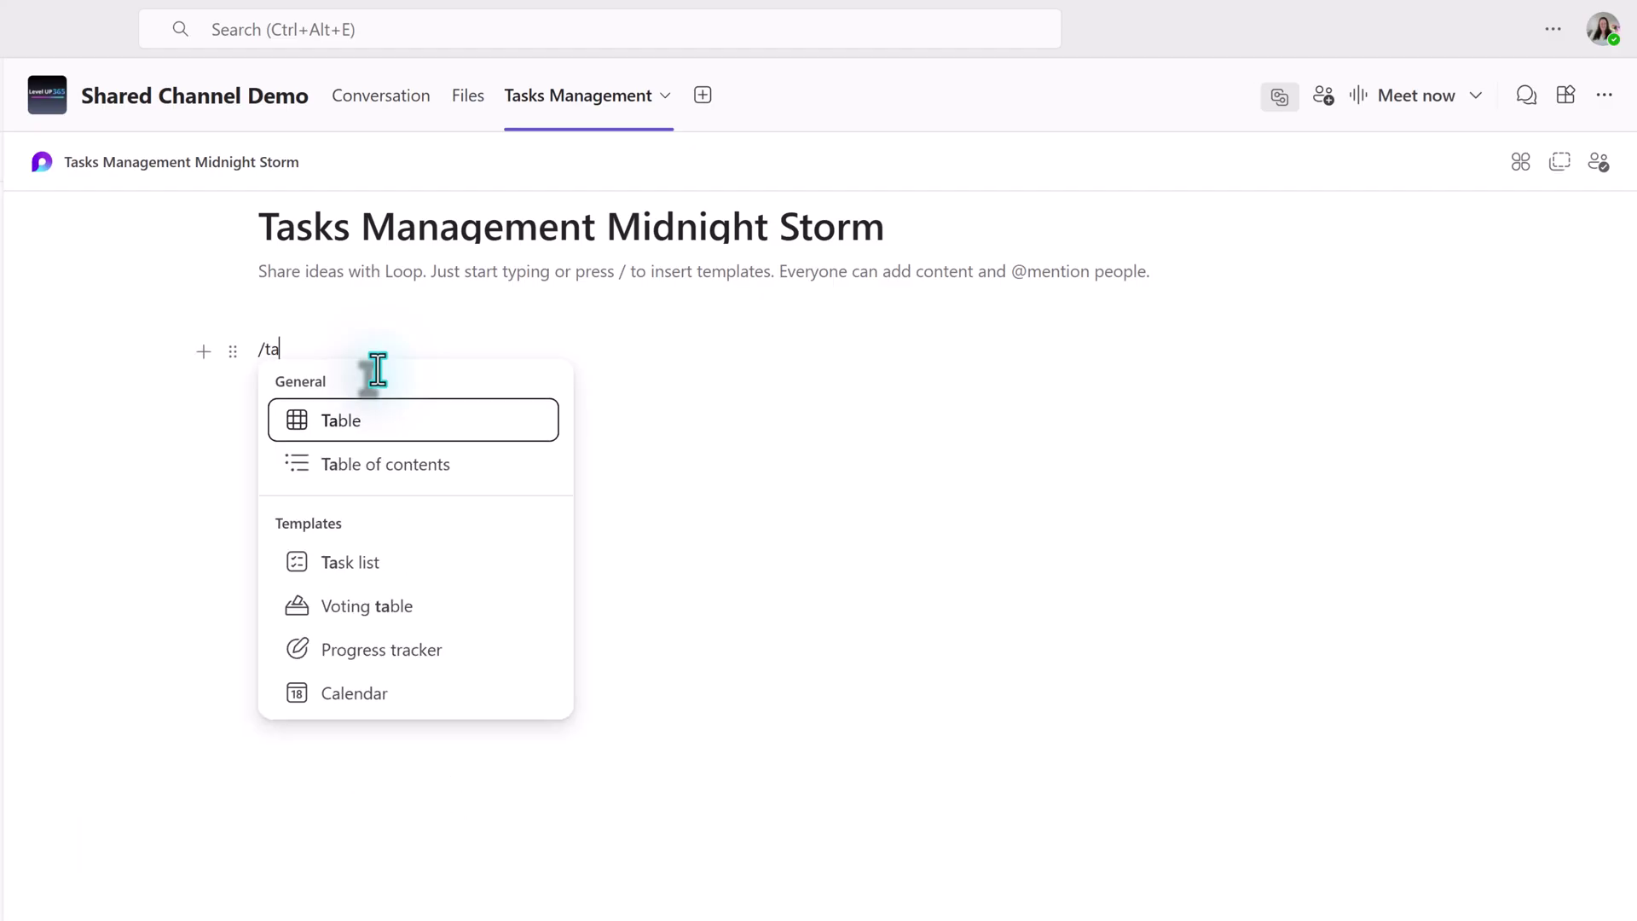
left_click(339, 420)
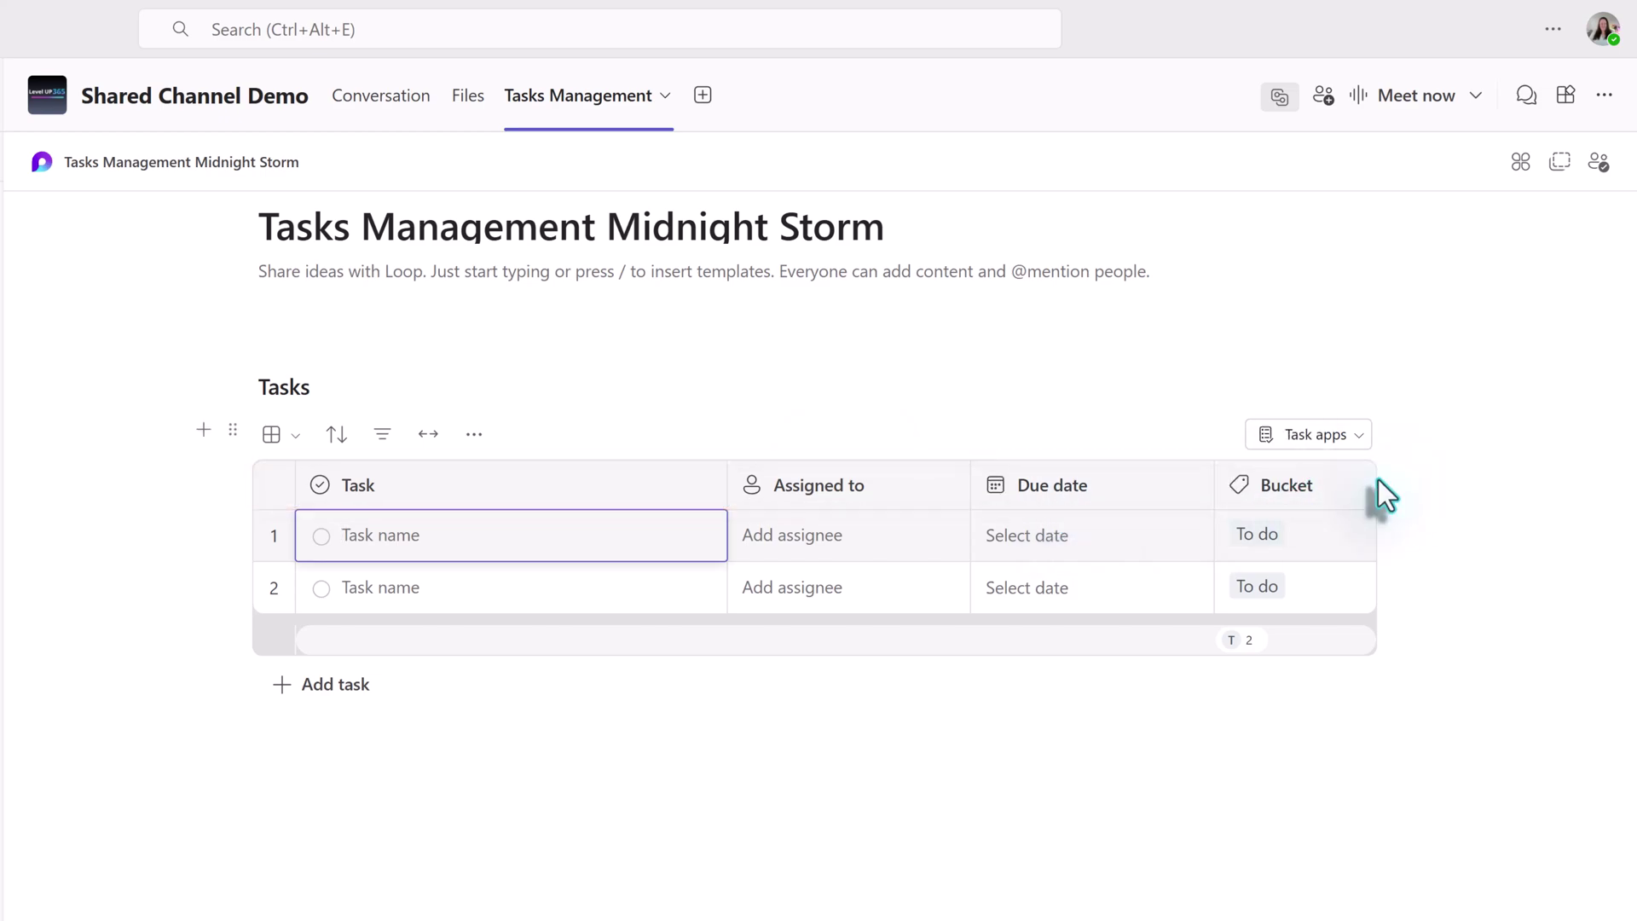
Add the bucket options In Progress, Review and Edit through the first task's Bucket cell
left_click(1309, 541)
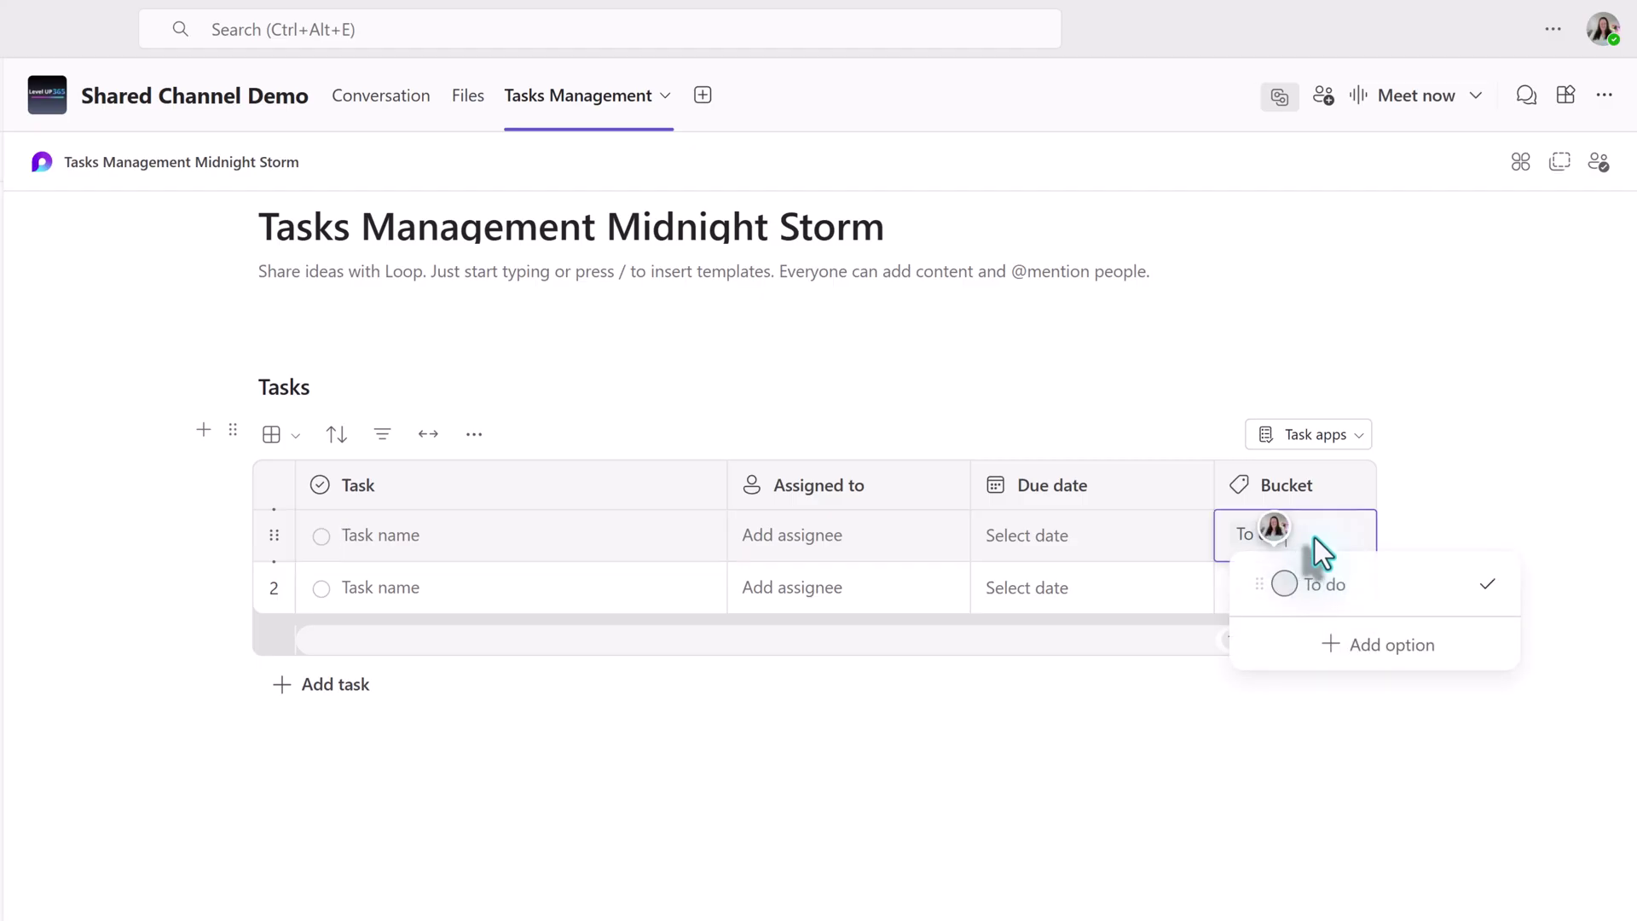
left_click(1385, 653)
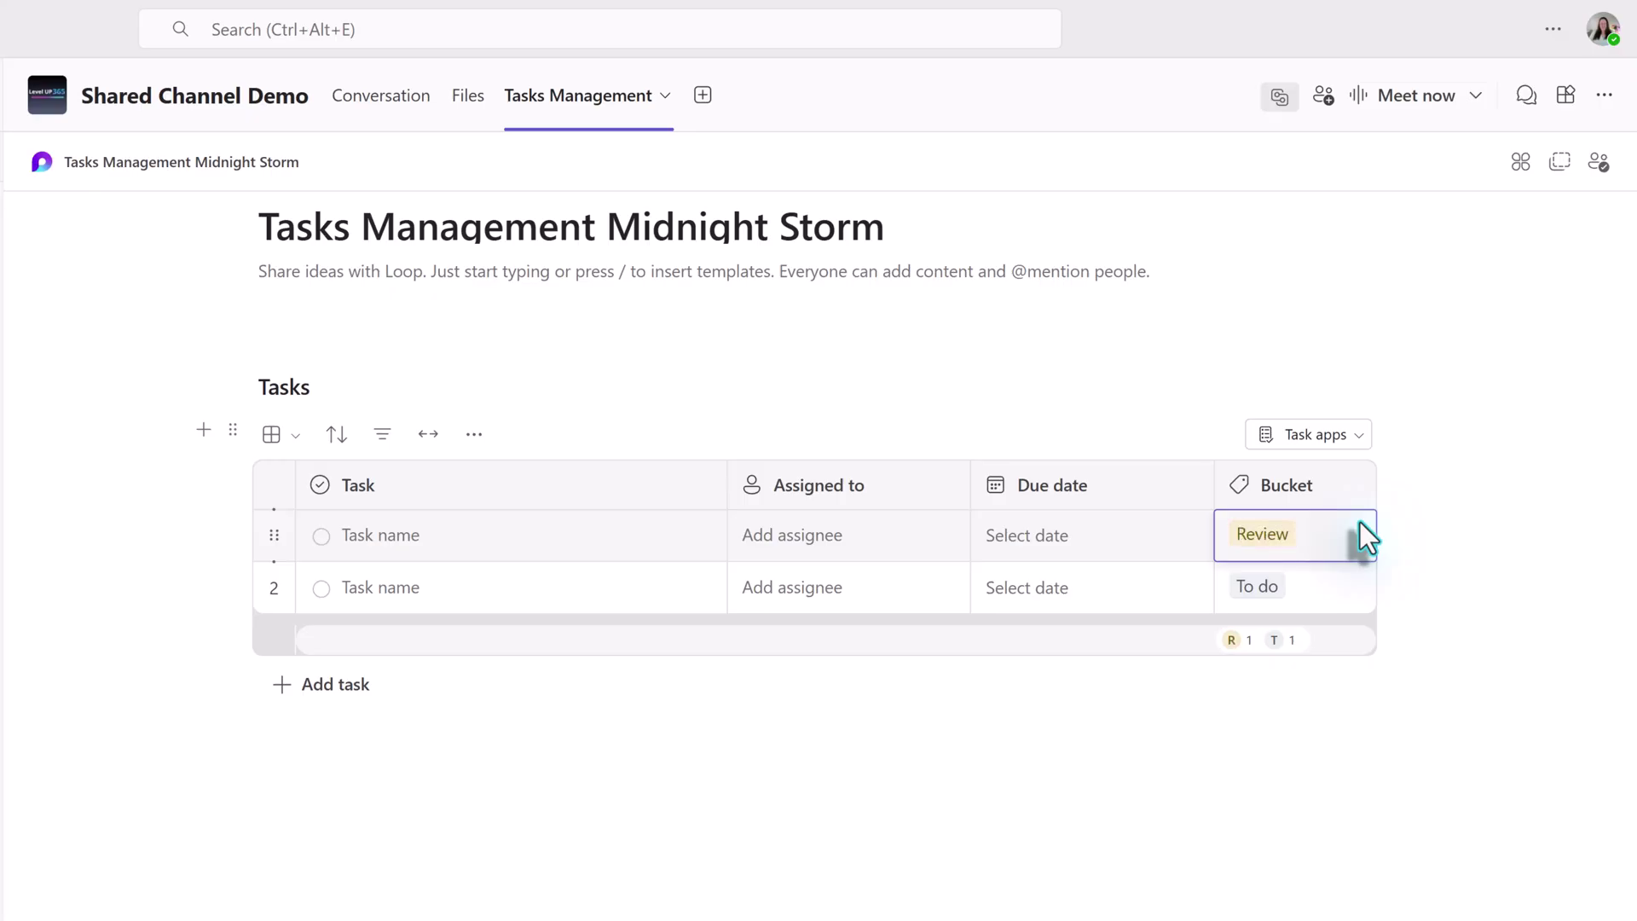
left_click(1359, 524)
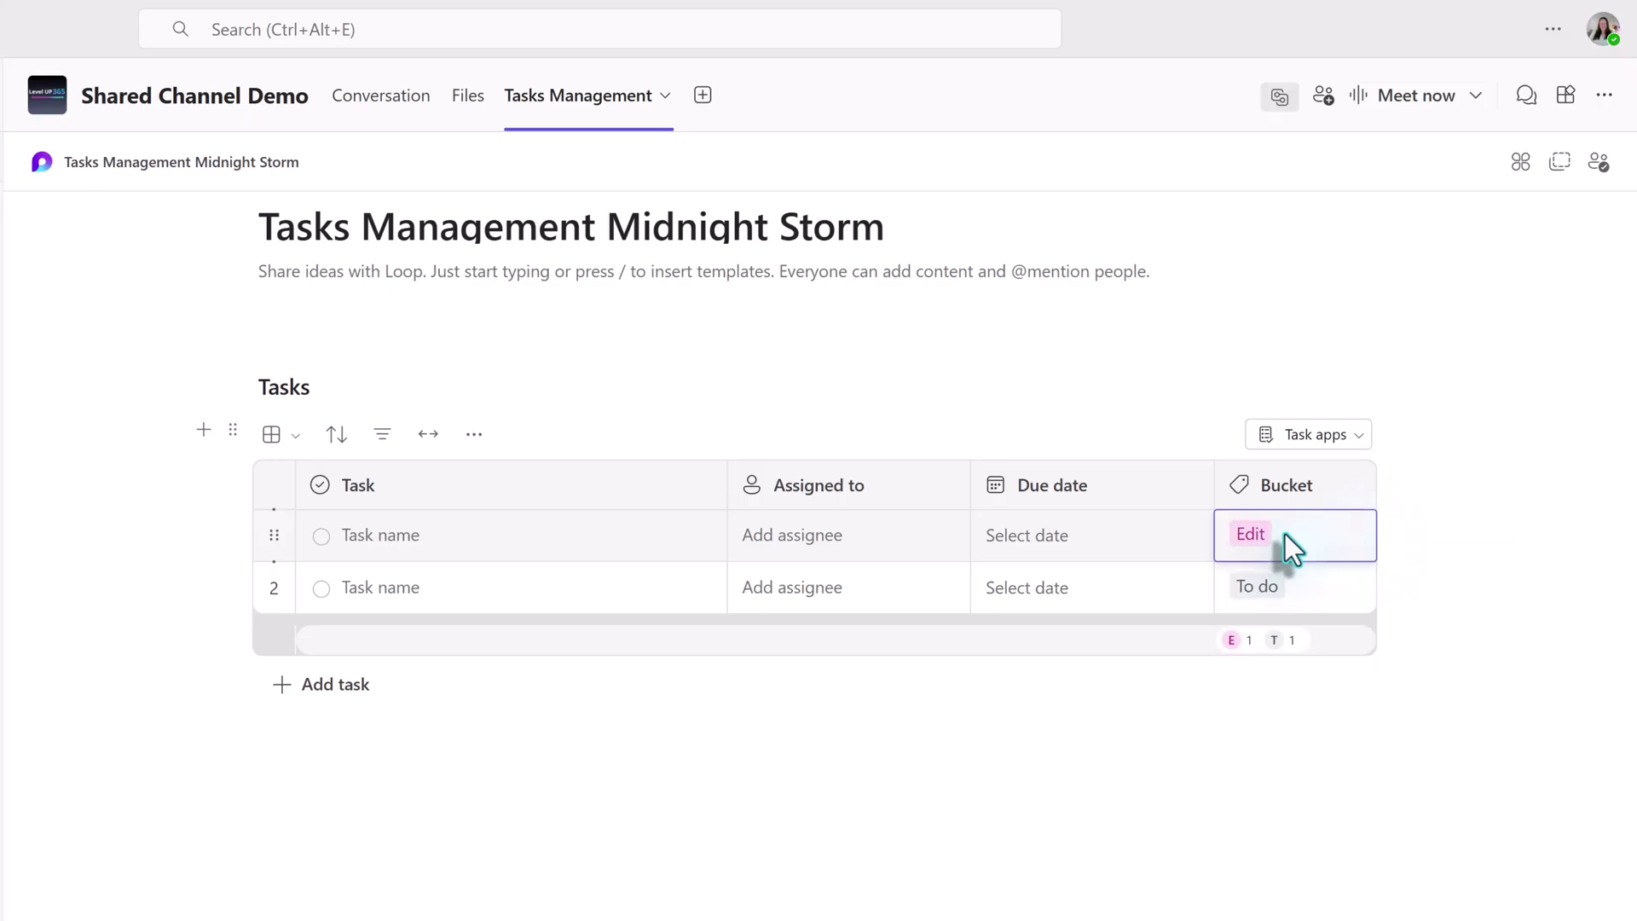
Set the first task's bucket to To do and rename that bucket option to Backlog
left_click(1286, 535)
left_click(1286, 534)
left_click(1260, 545)
left_click(1324, 584)
left_click(1486, 583)
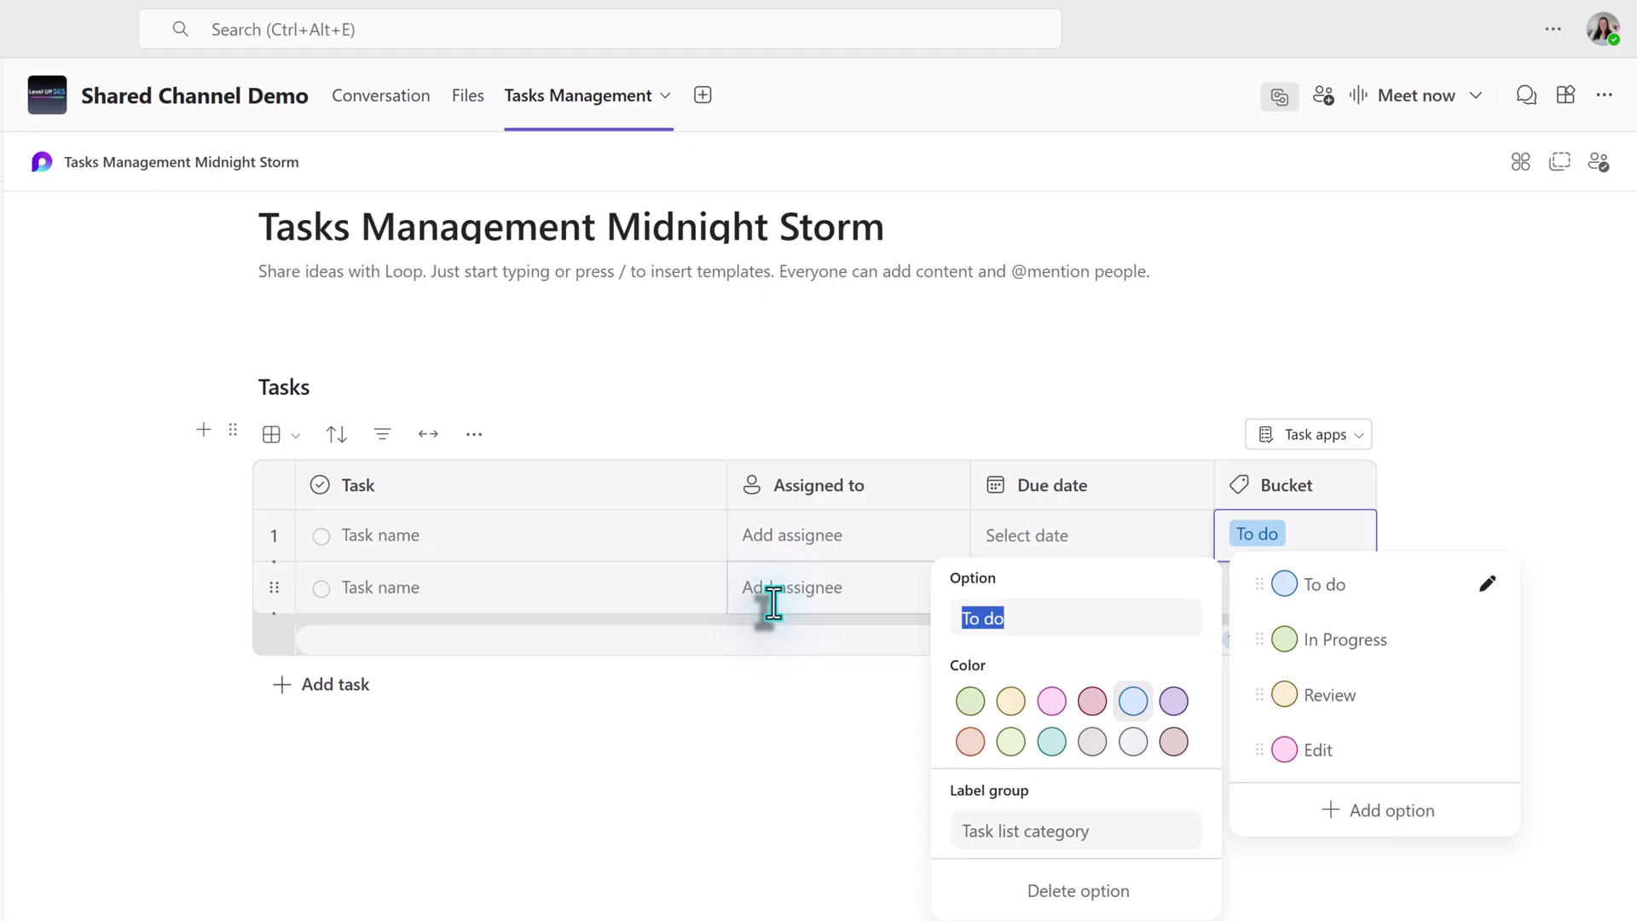
type("Backlog")
key("Return")
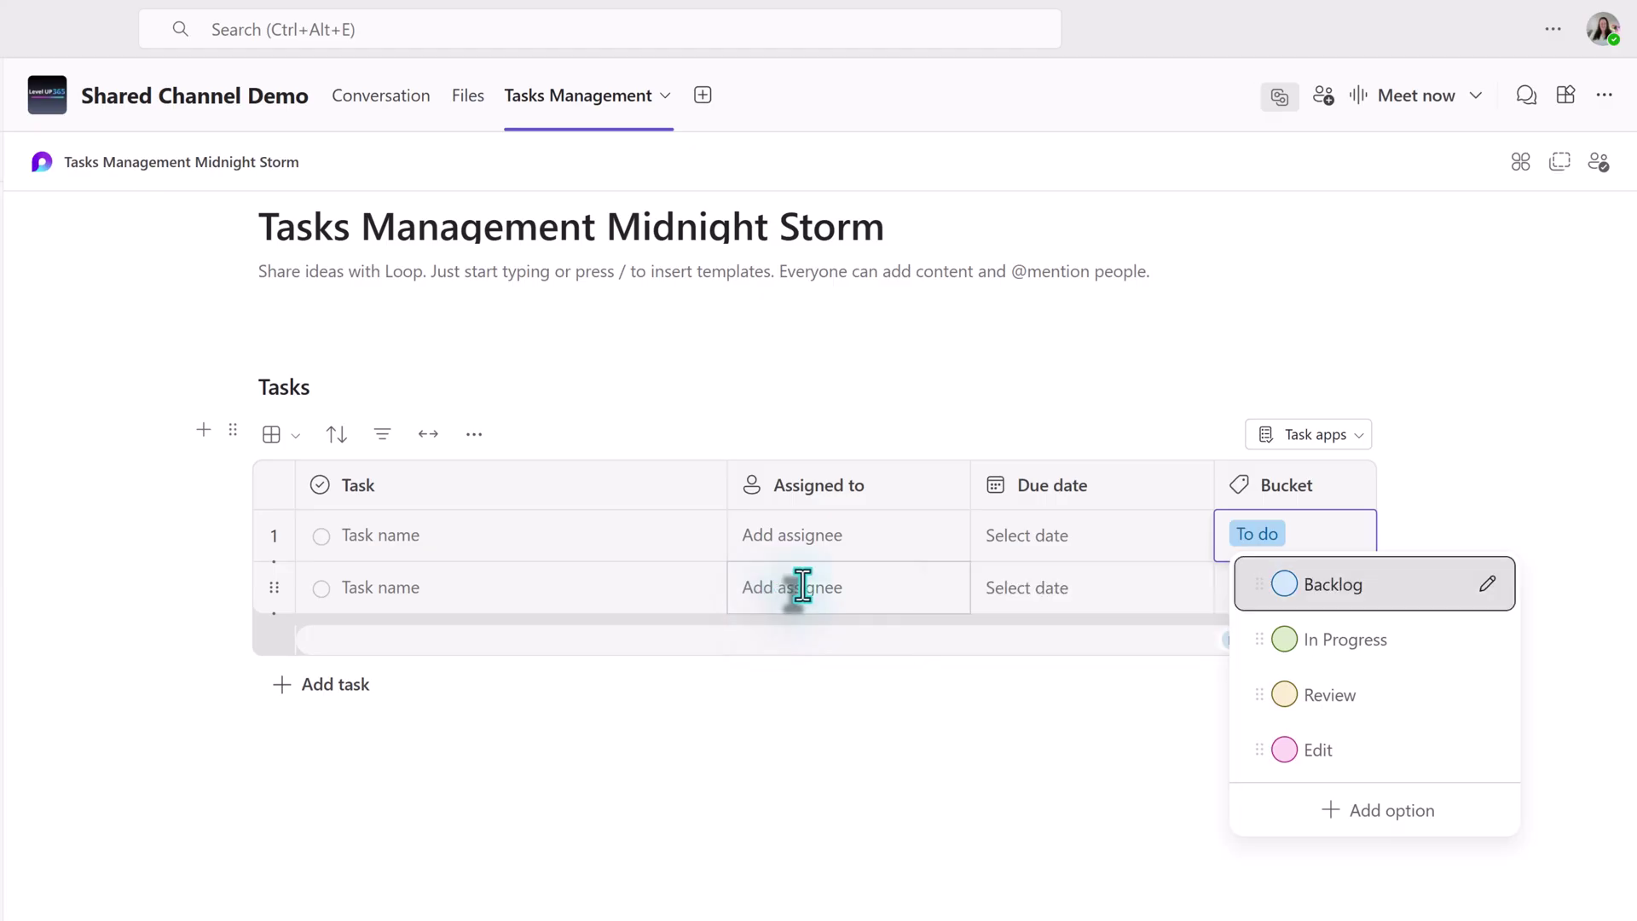
Name the first task "Research Loop in Teams"
left_click(489, 534)
type("Research Loop")
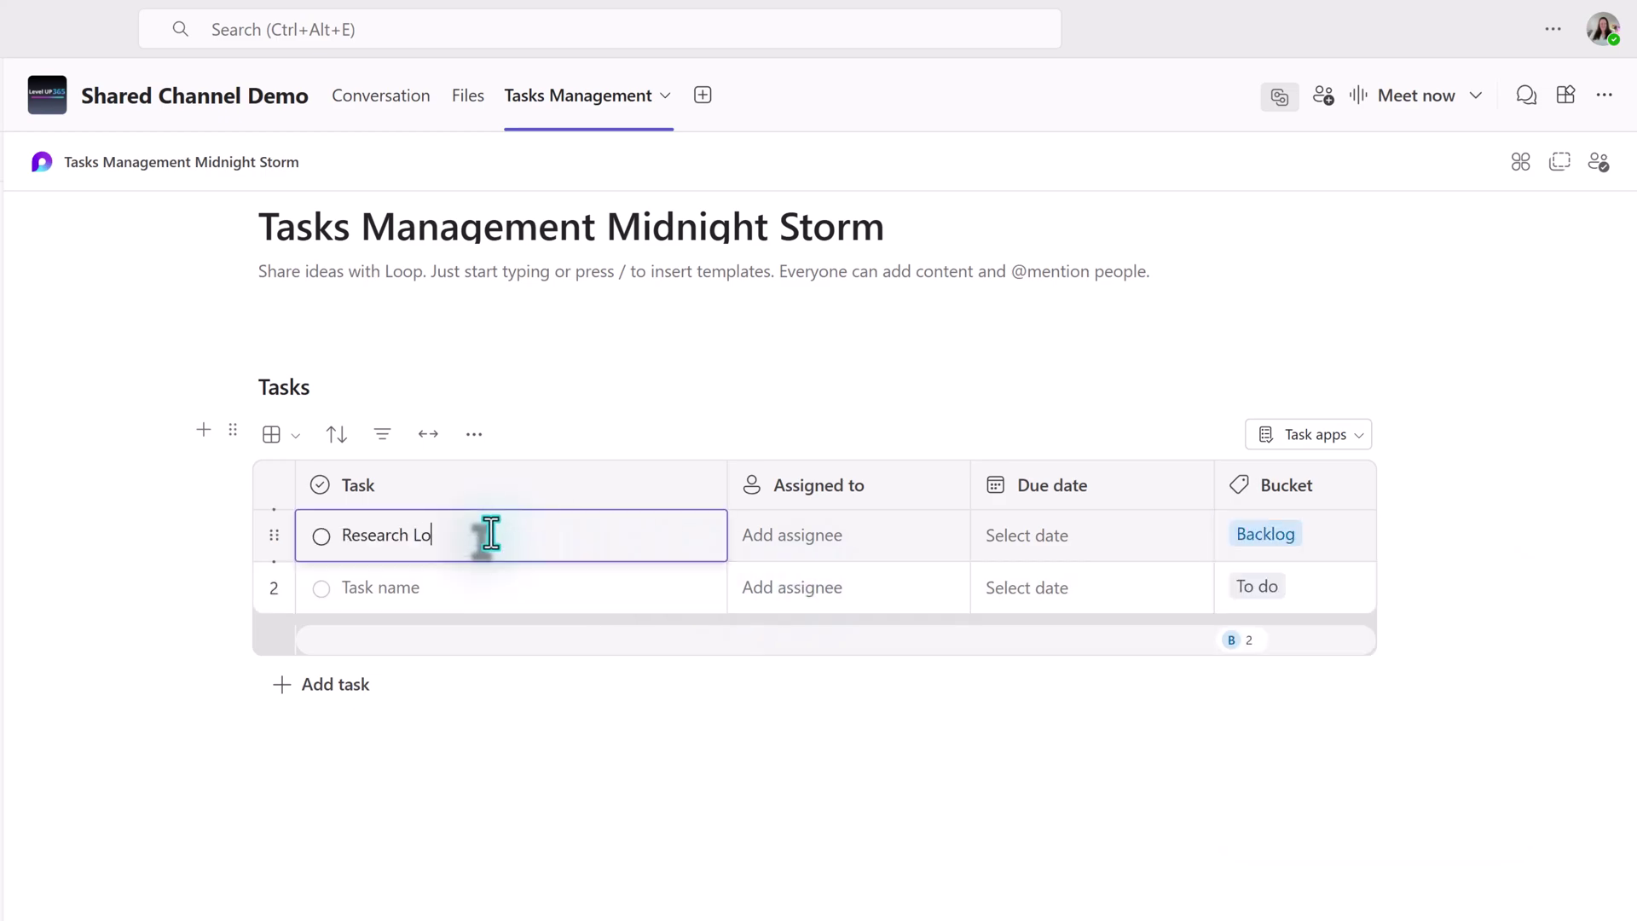
type(" In teams")
key("BackSpace")
key("BackSpace")
key("BackSpace")
key("BackSpace")
type("Teams")
Assign the "Research Loop in Teams" task to yourself and set its due date to October 30, 2025
key("Tab")
left_click(844, 563)
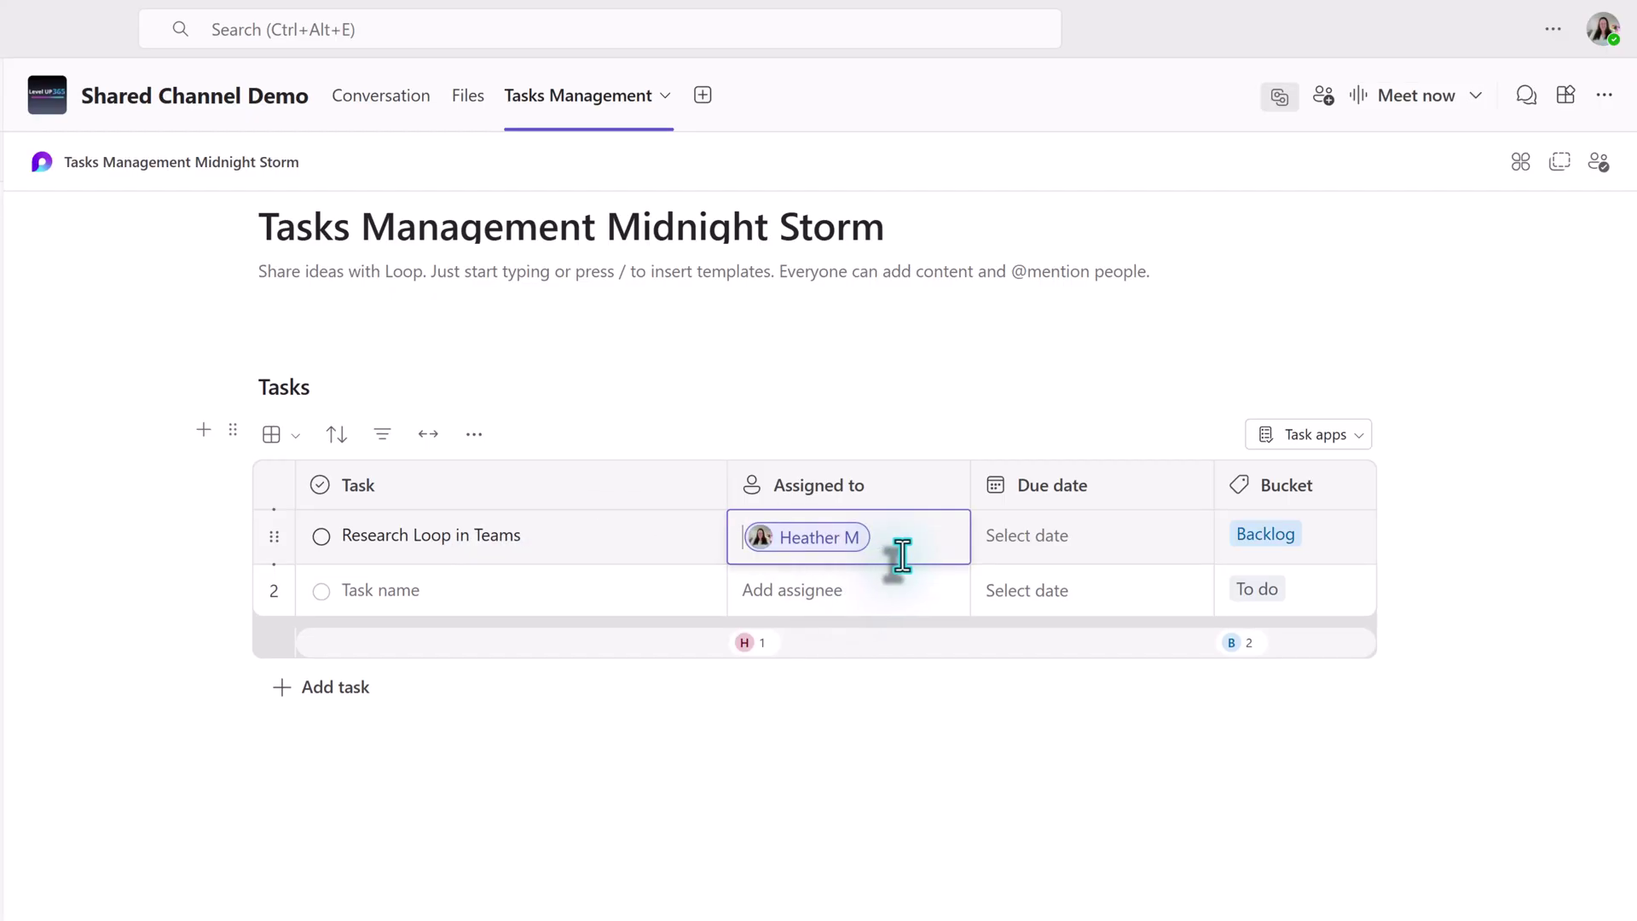
left_click(1082, 552)
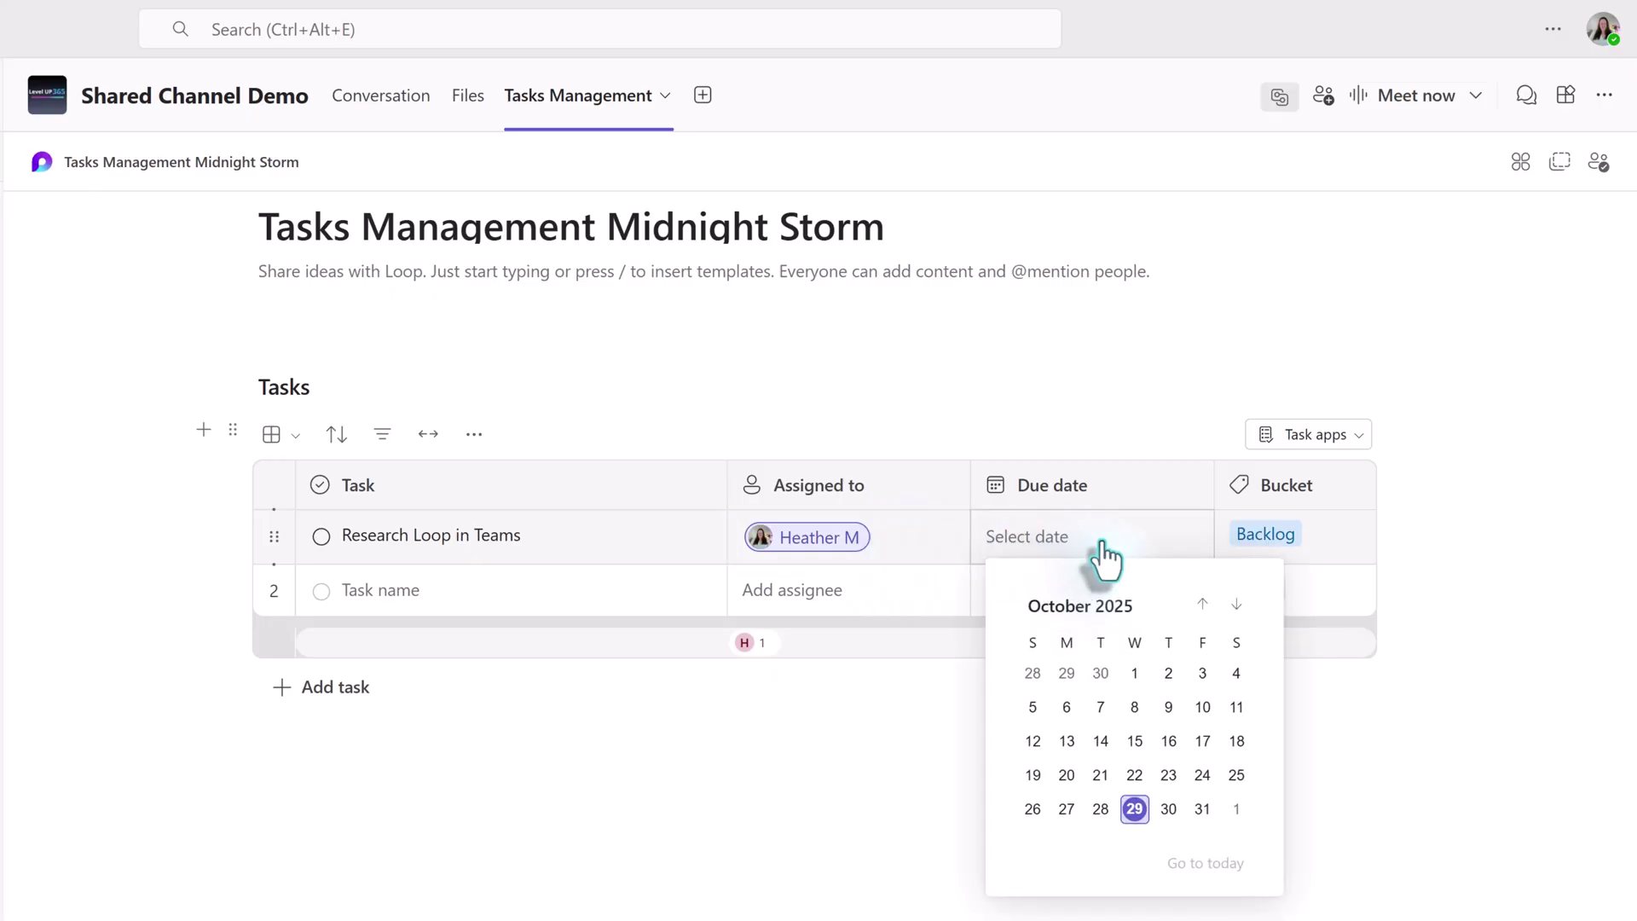
left_click(1170, 817)
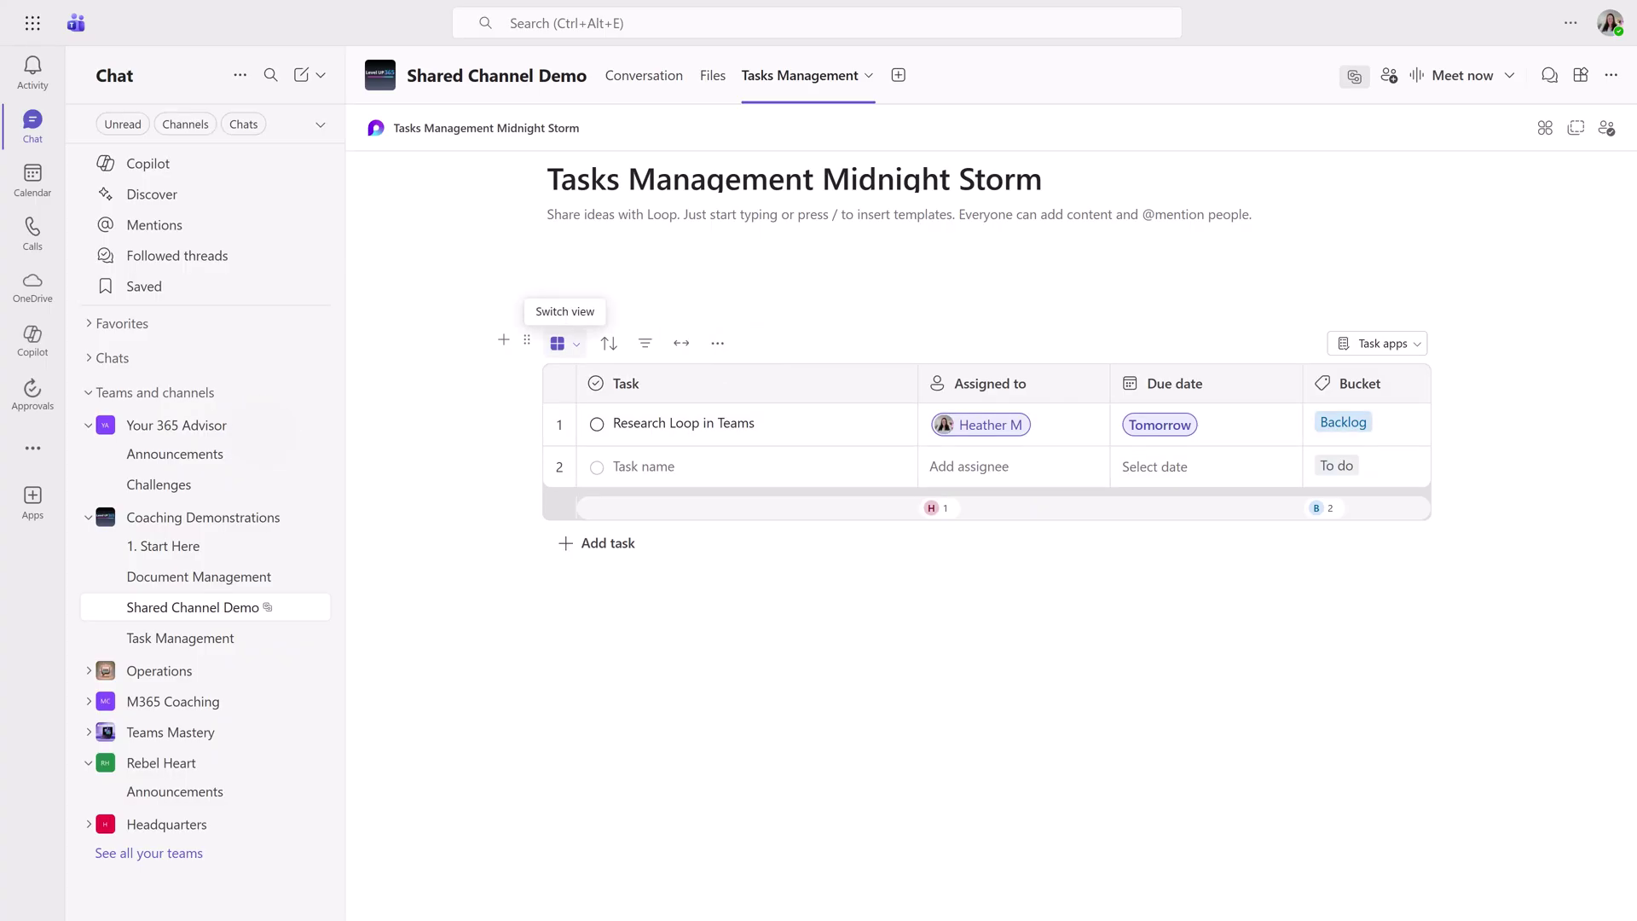
Switch the task list to Board view and move the "Research Loop in Teams" card to the In Progress bucket
left_click(563, 343)
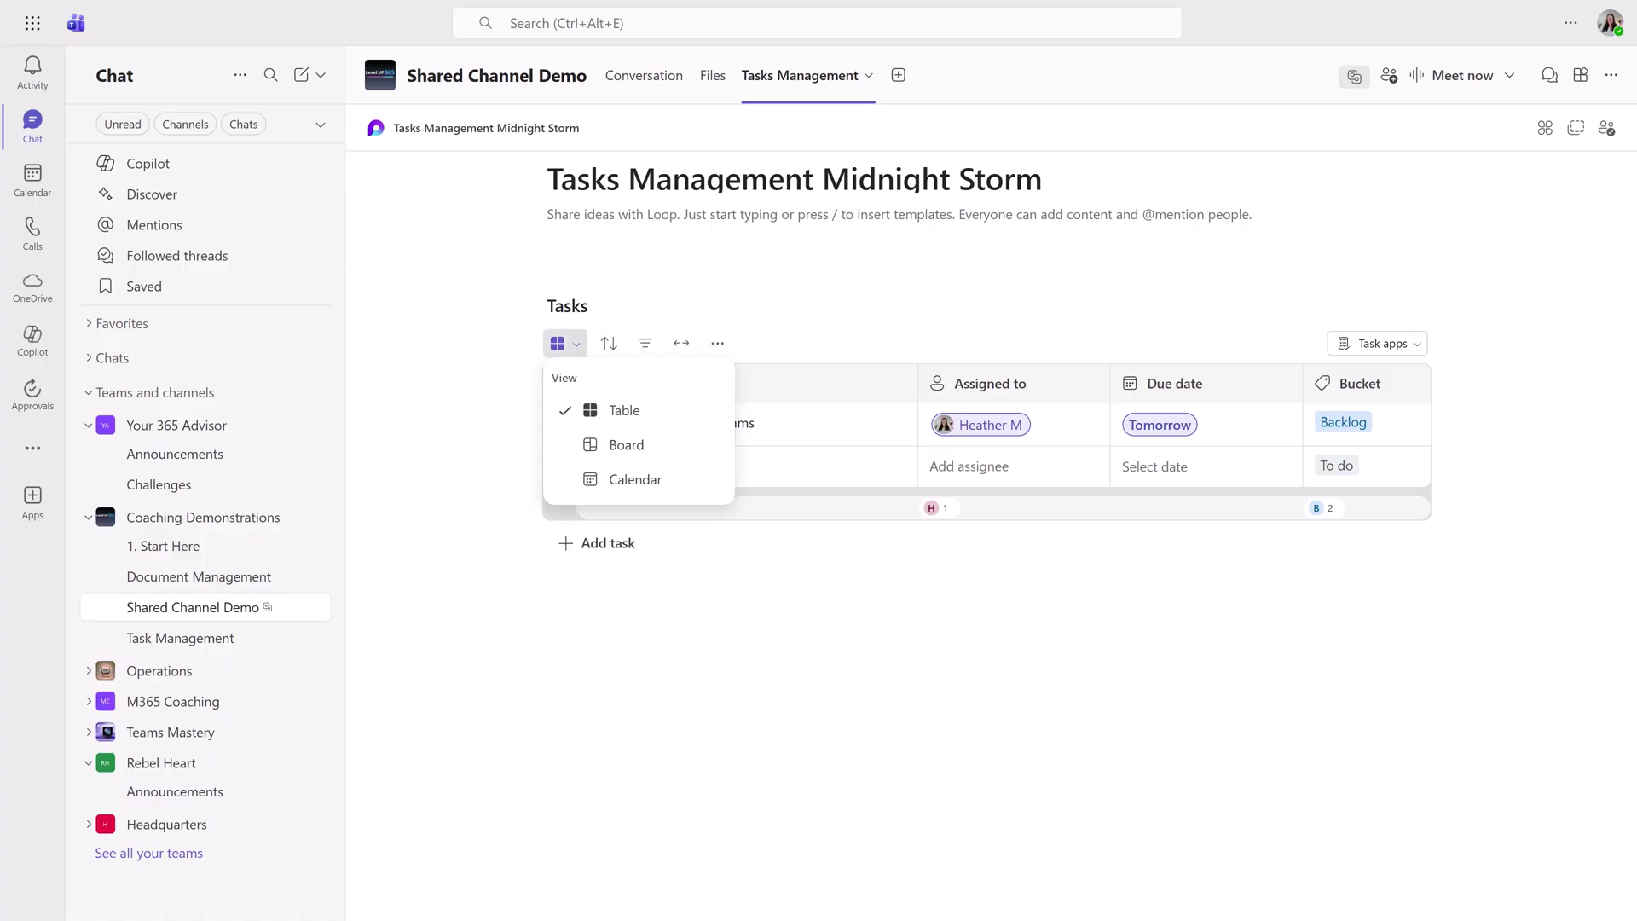
key("Down")
key("Down")
key("Up")
key("Return")
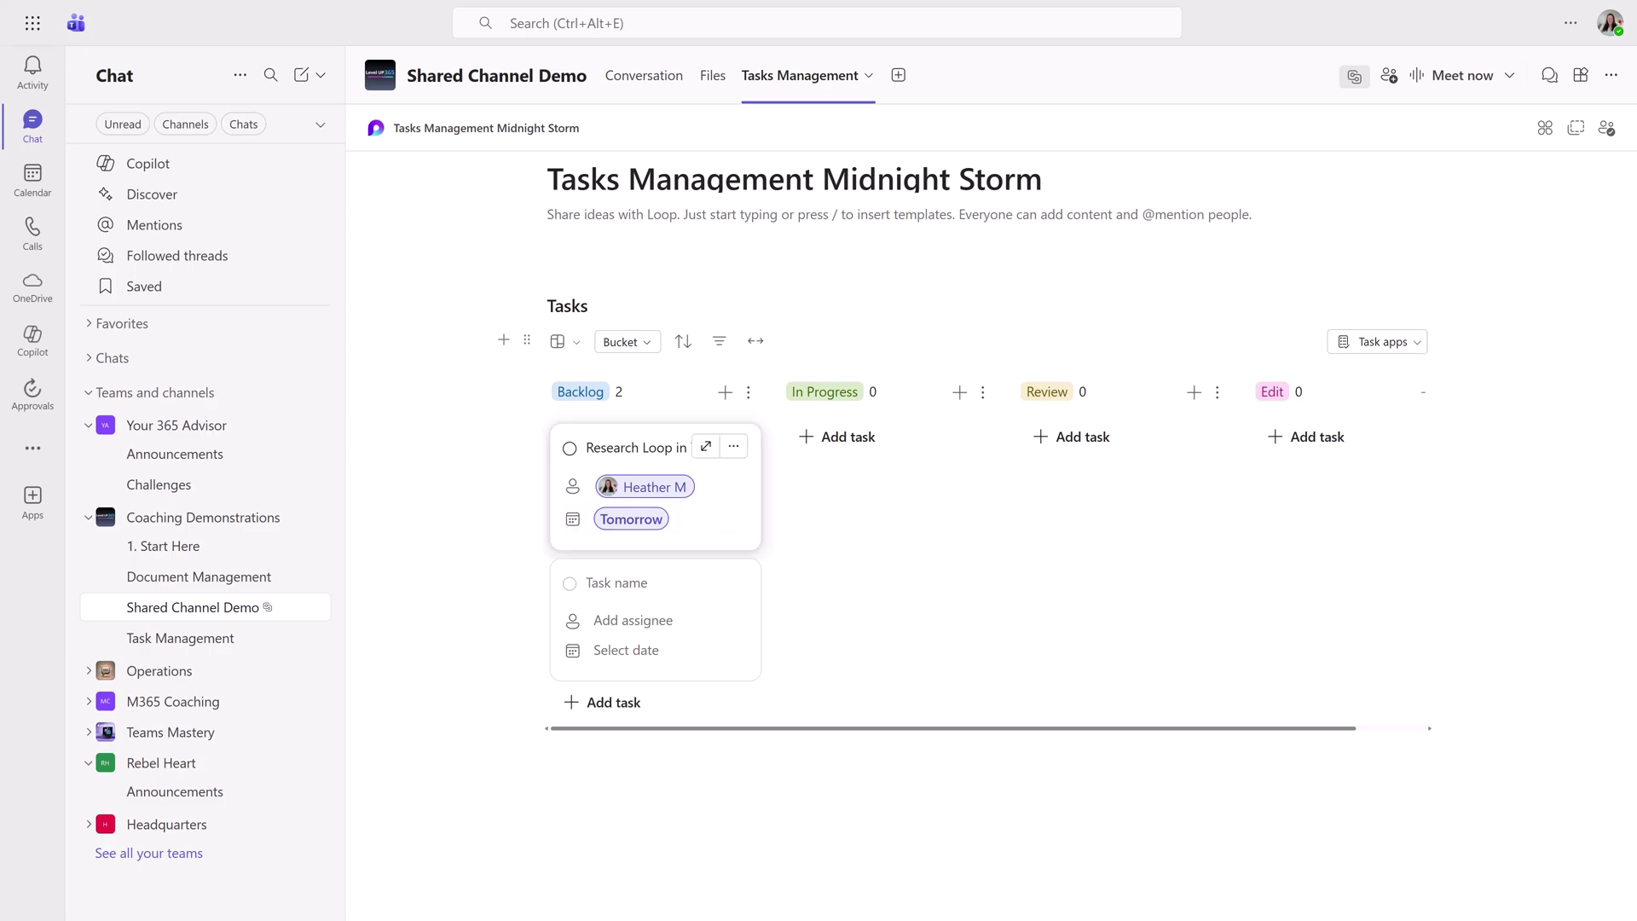
left_click_drag(636, 448, 1329, 448)
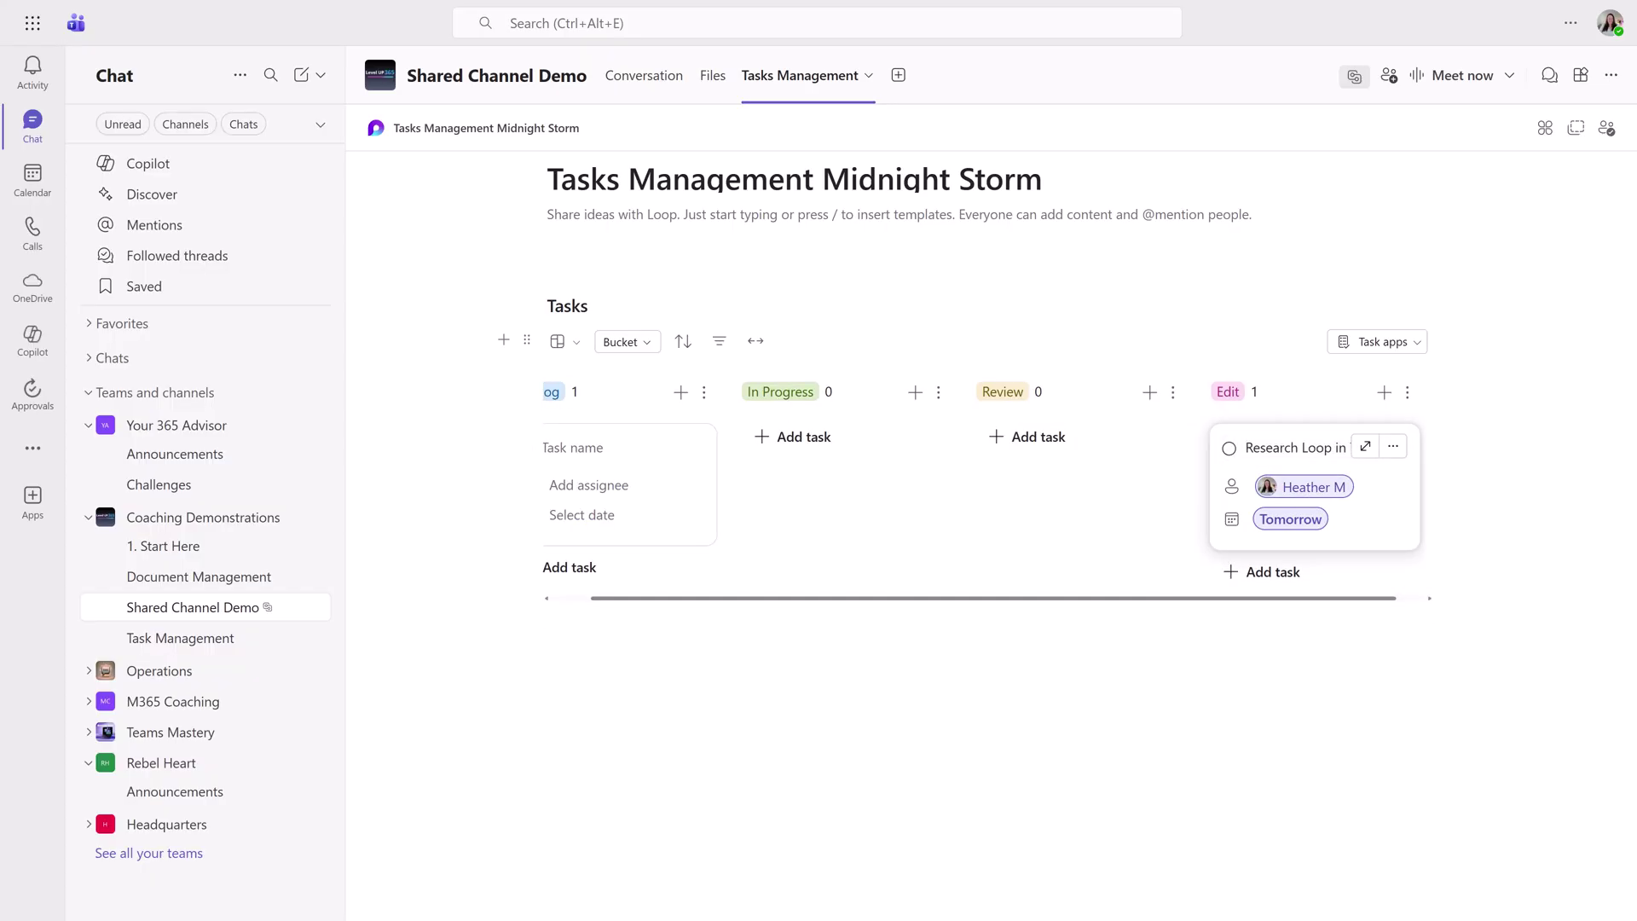
left_click_drag(1312, 447, 844, 448)
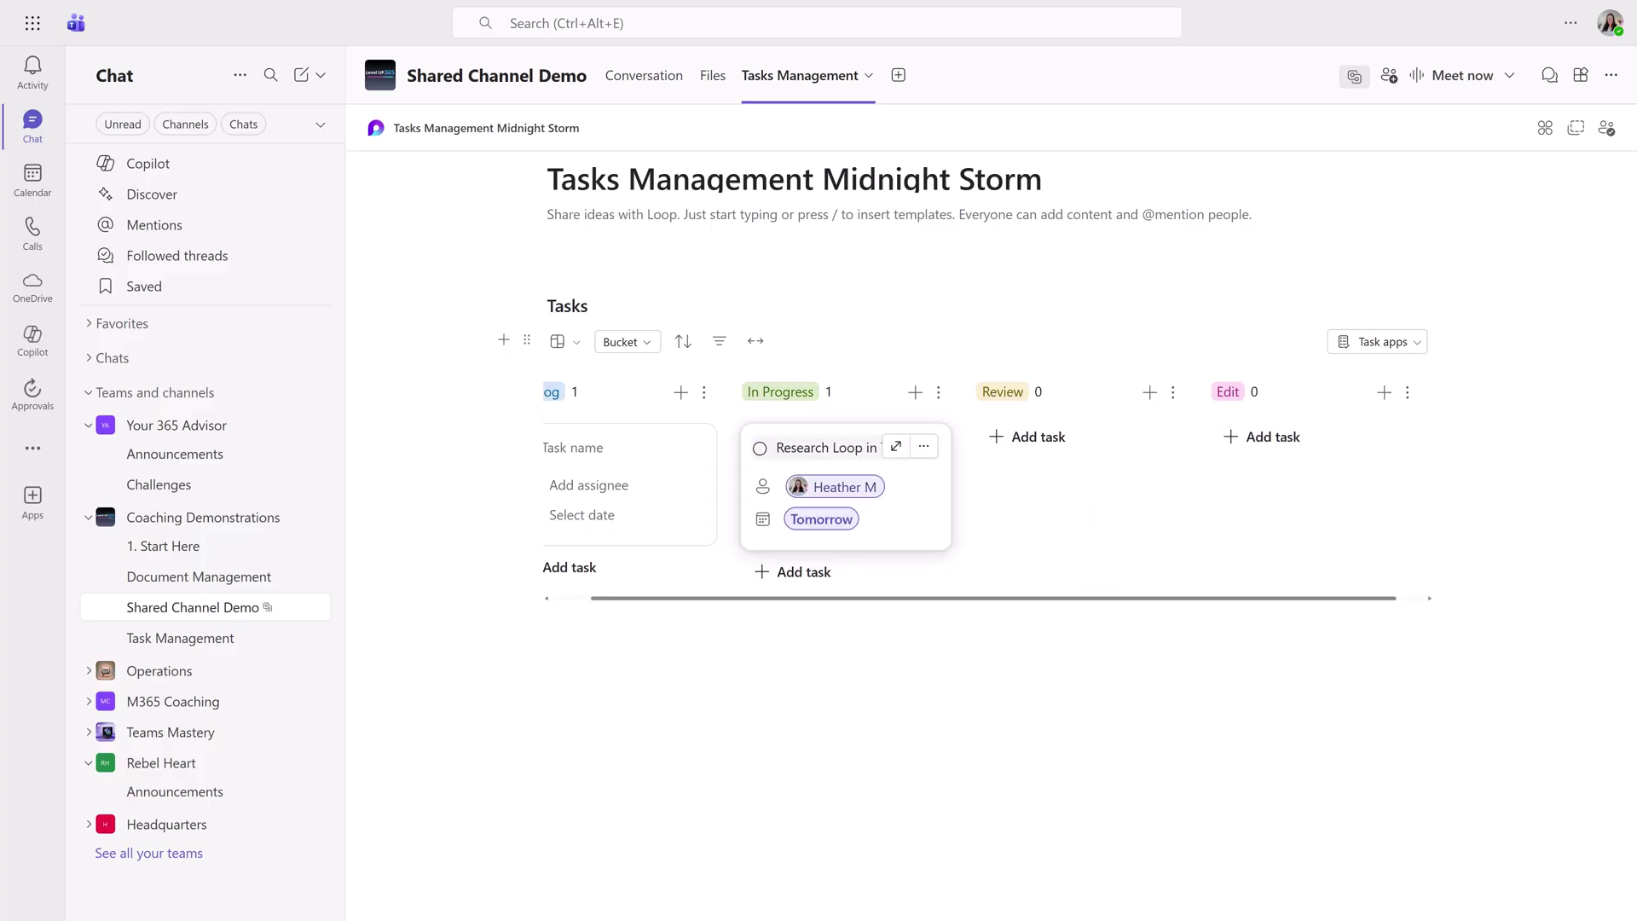
Add a task to the Review bucket and name it "Write article" in its detail view
left_click(1045, 451)
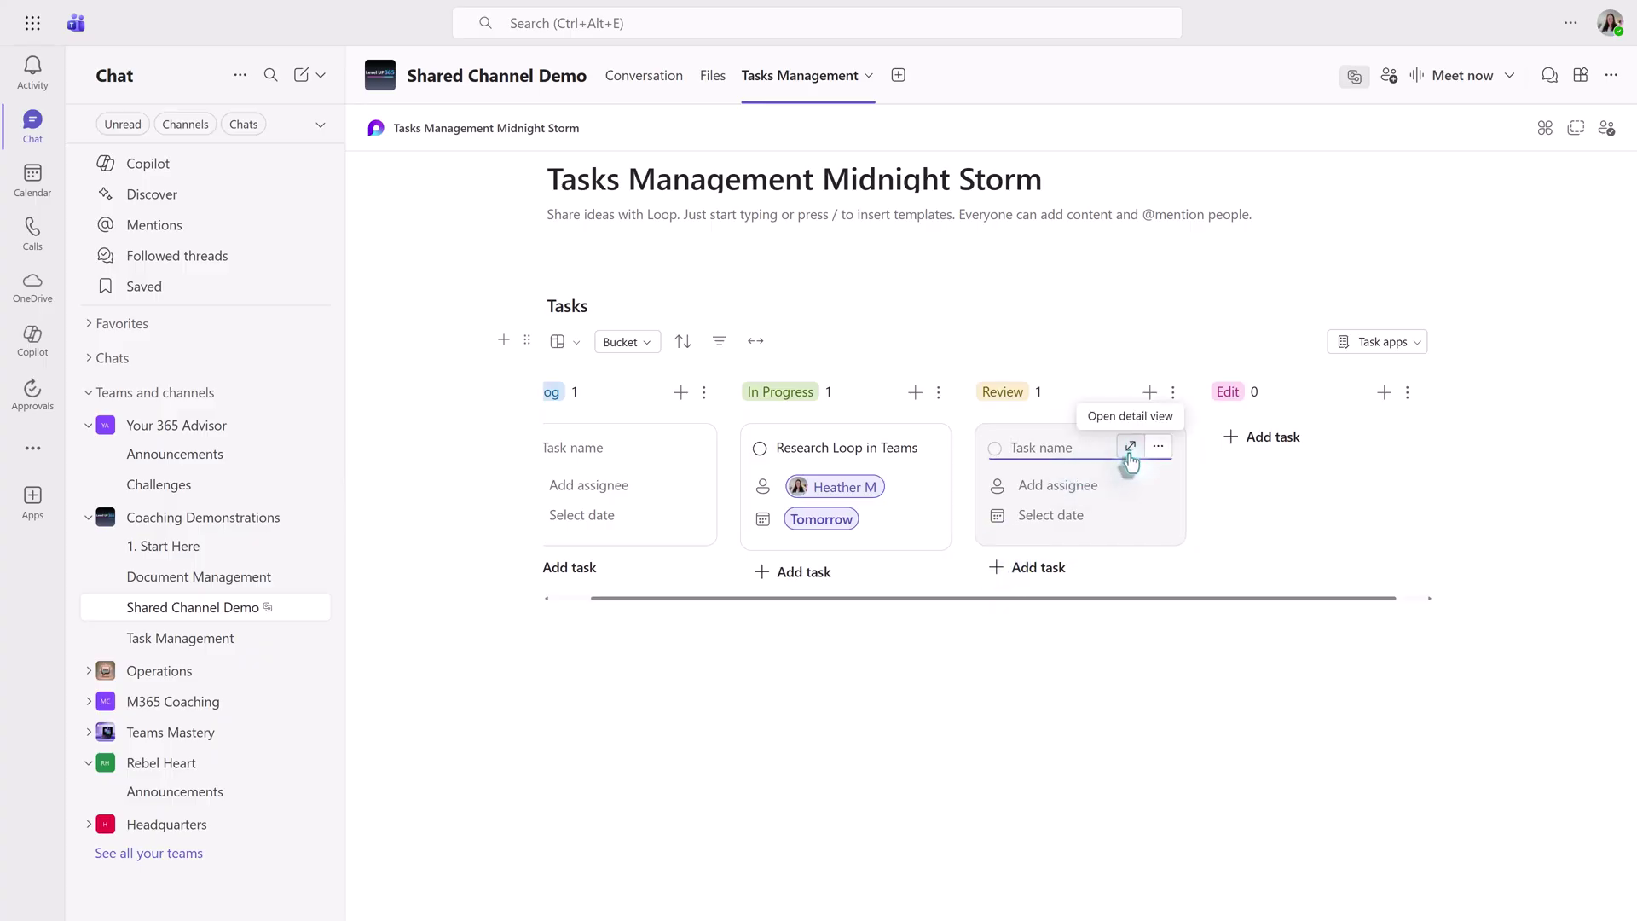
left_click(1130, 449)
type("Write article")
Assign the "Write article" task to the first suggested person and set its due date to October 29, 2025
left_click(887, 359)
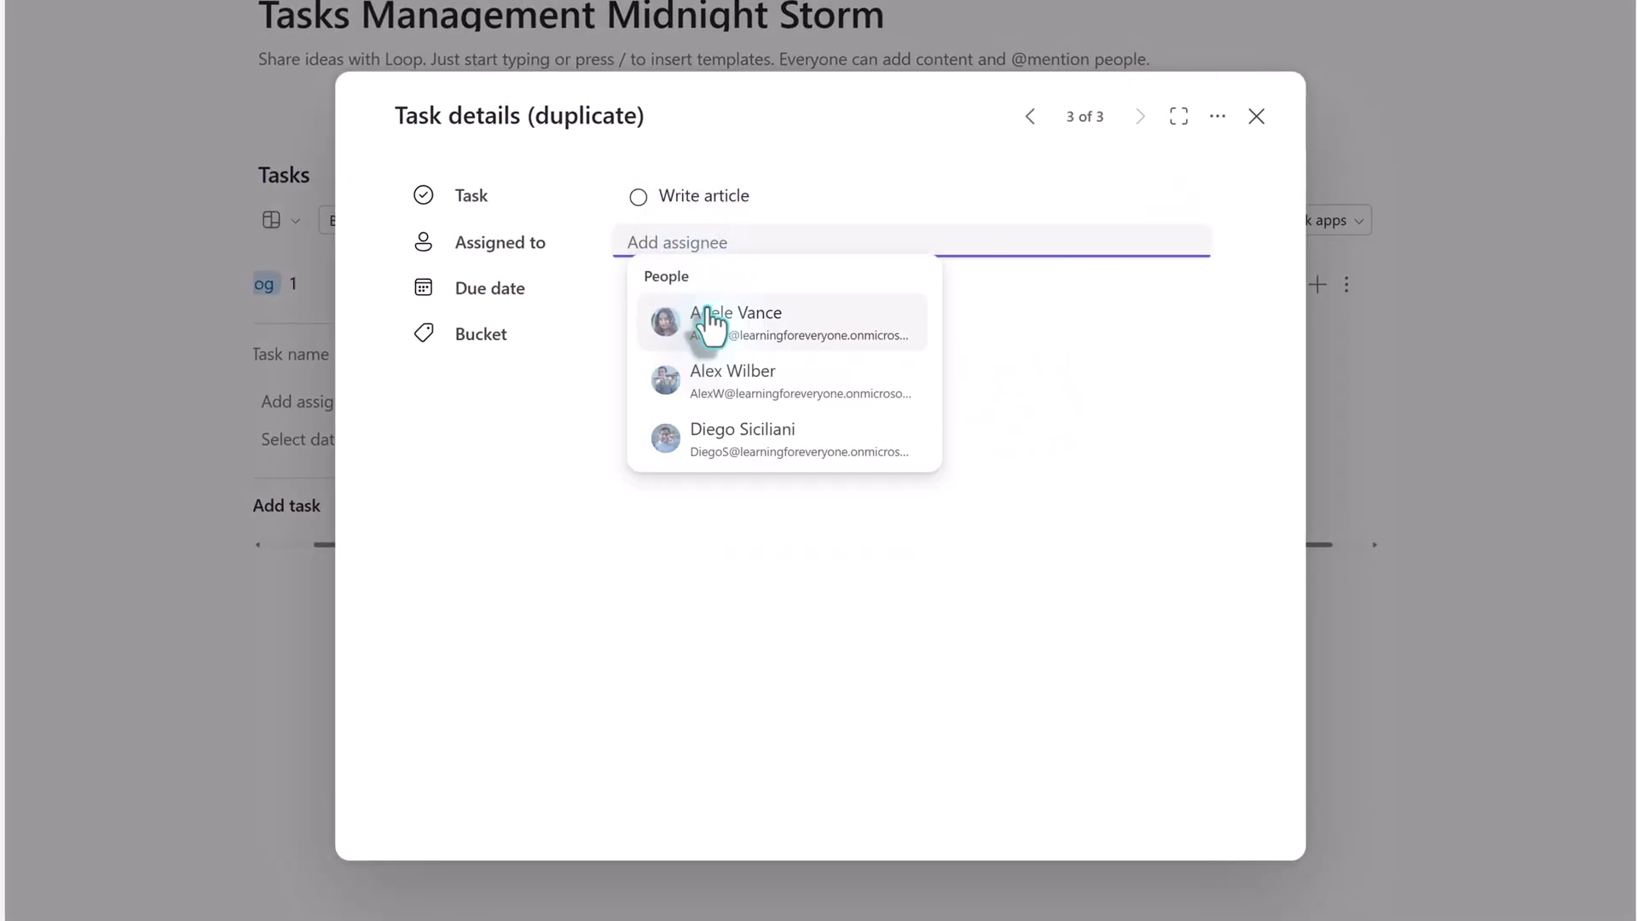
left_click(710, 322)
left_click(680, 297)
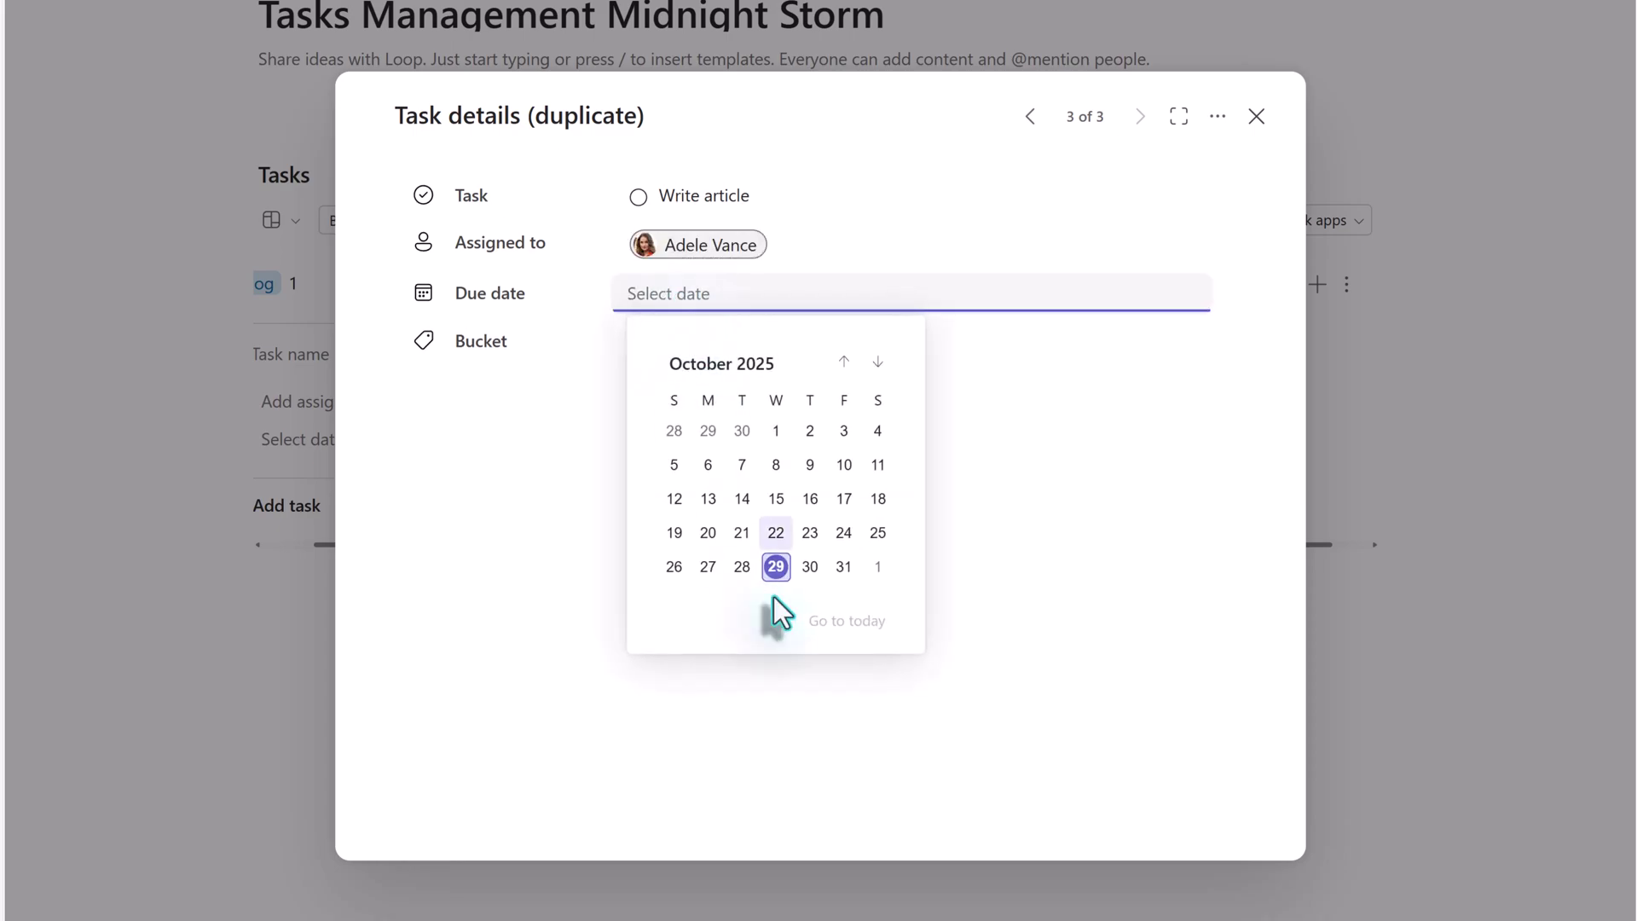
left_click(775, 568)
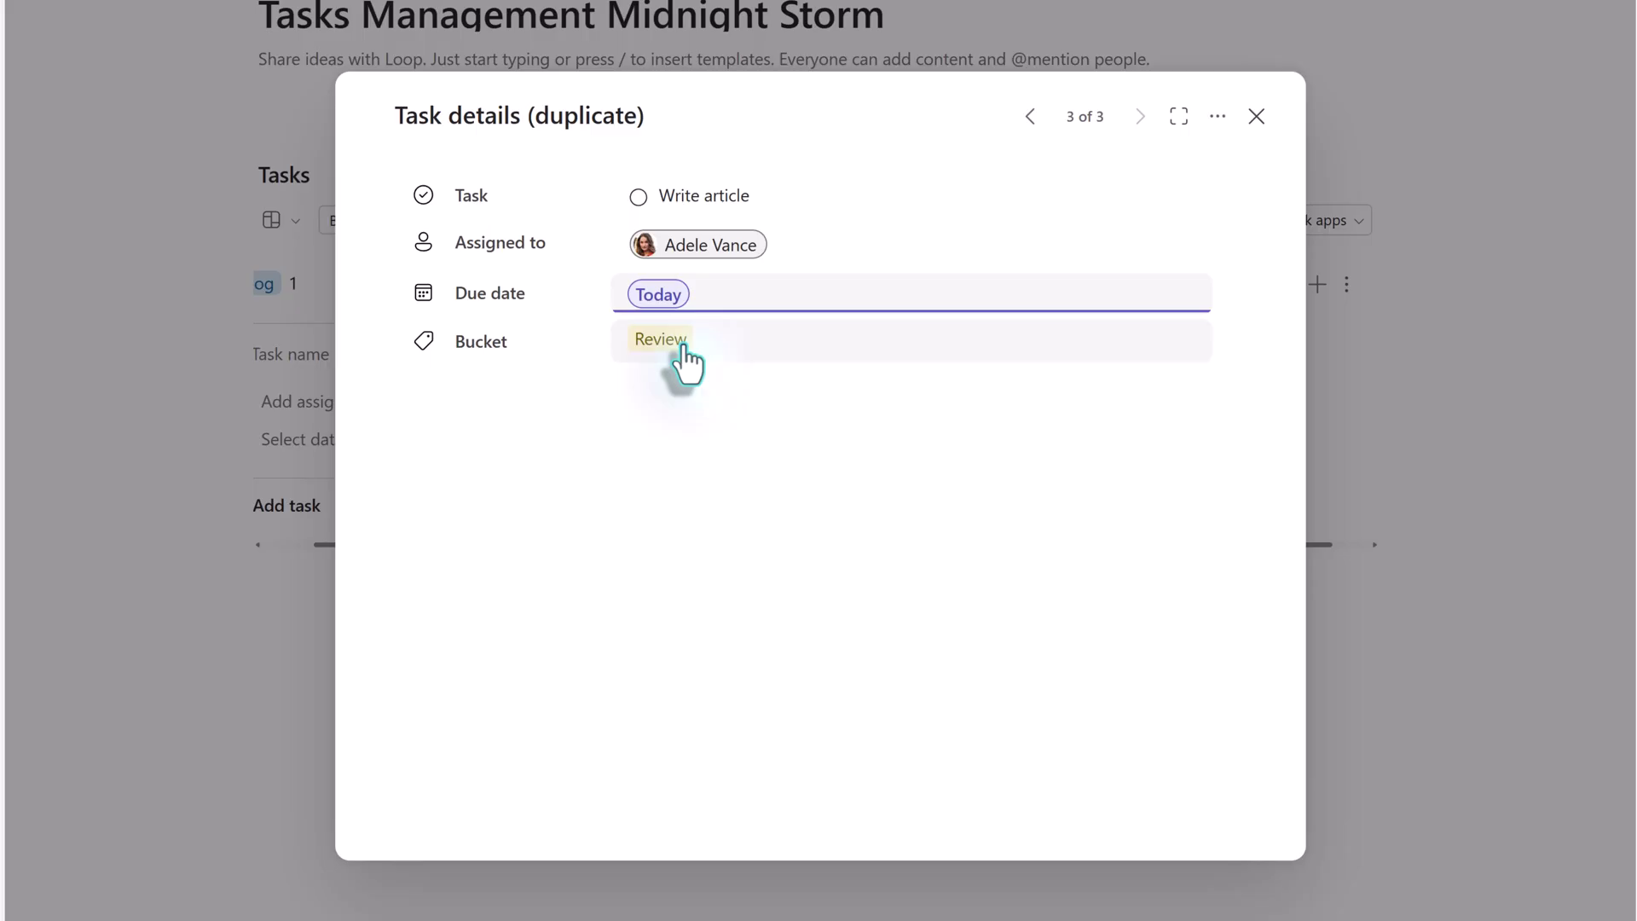
left_click(1256, 116)
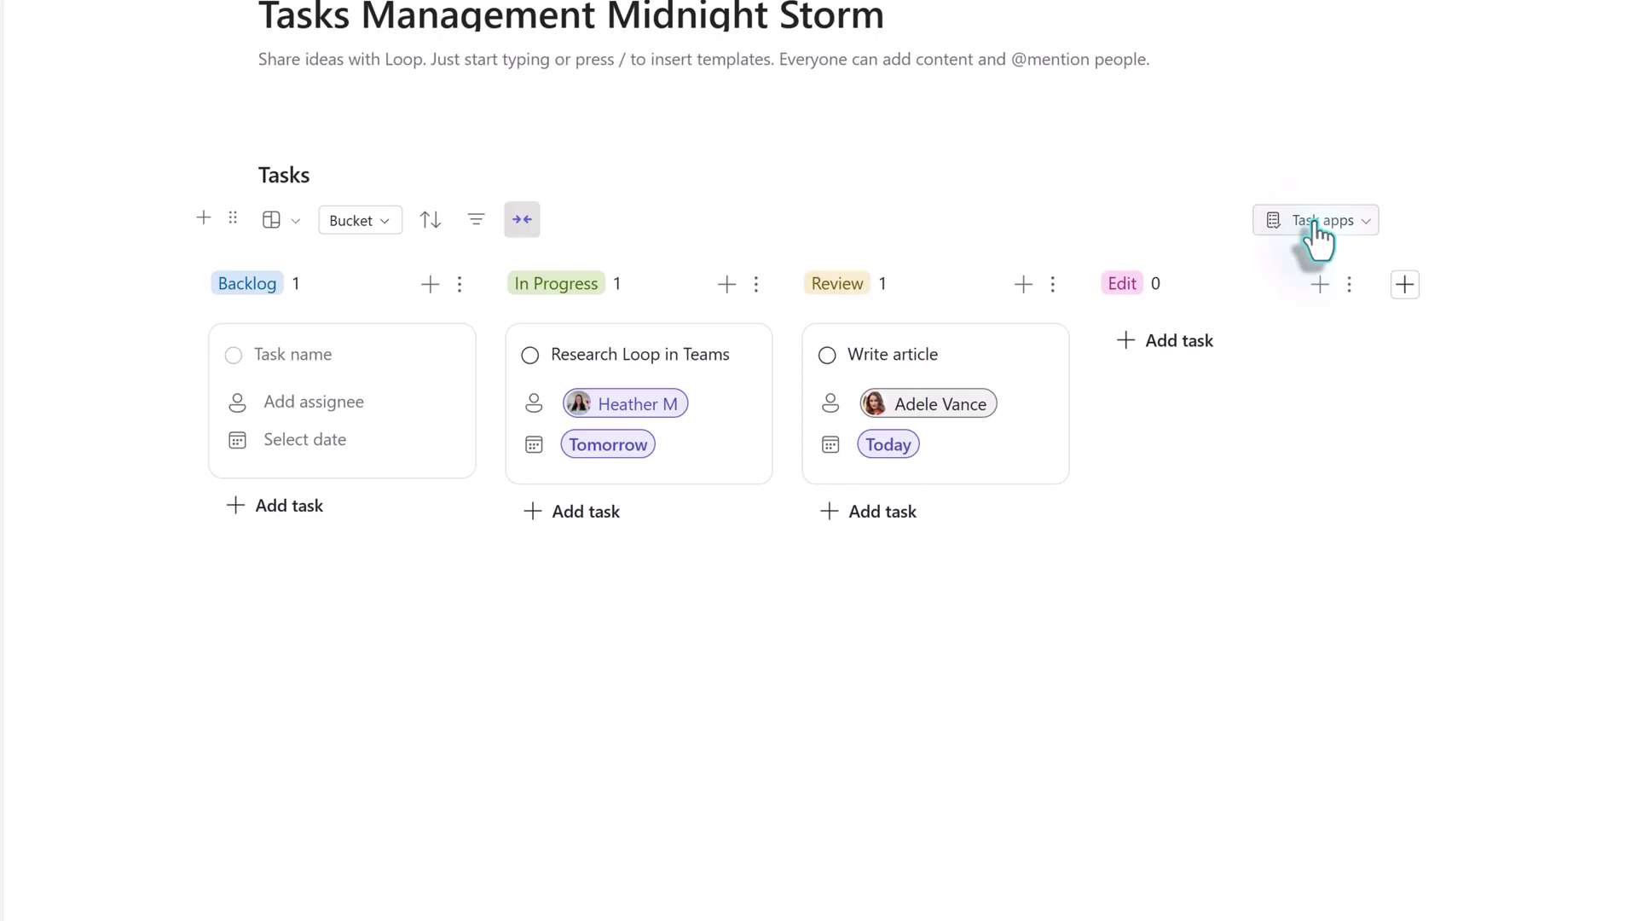
Open the task list in Planner and view the details of the "Research Loop in Teams" task
left_click(1320, 224)
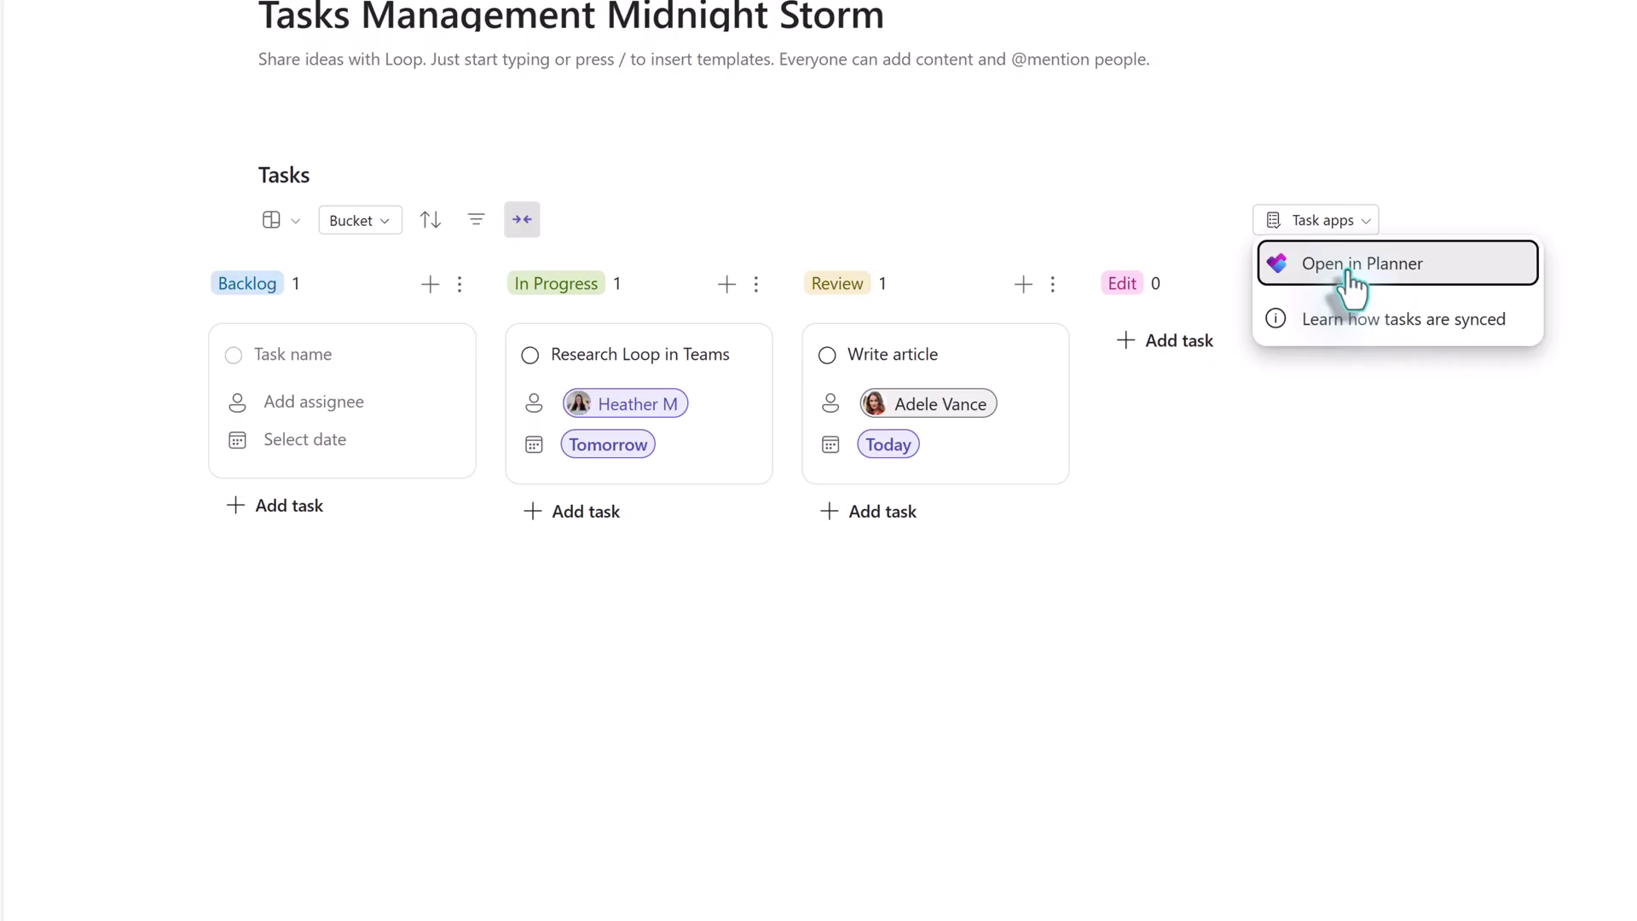
left_click(1348, 271)
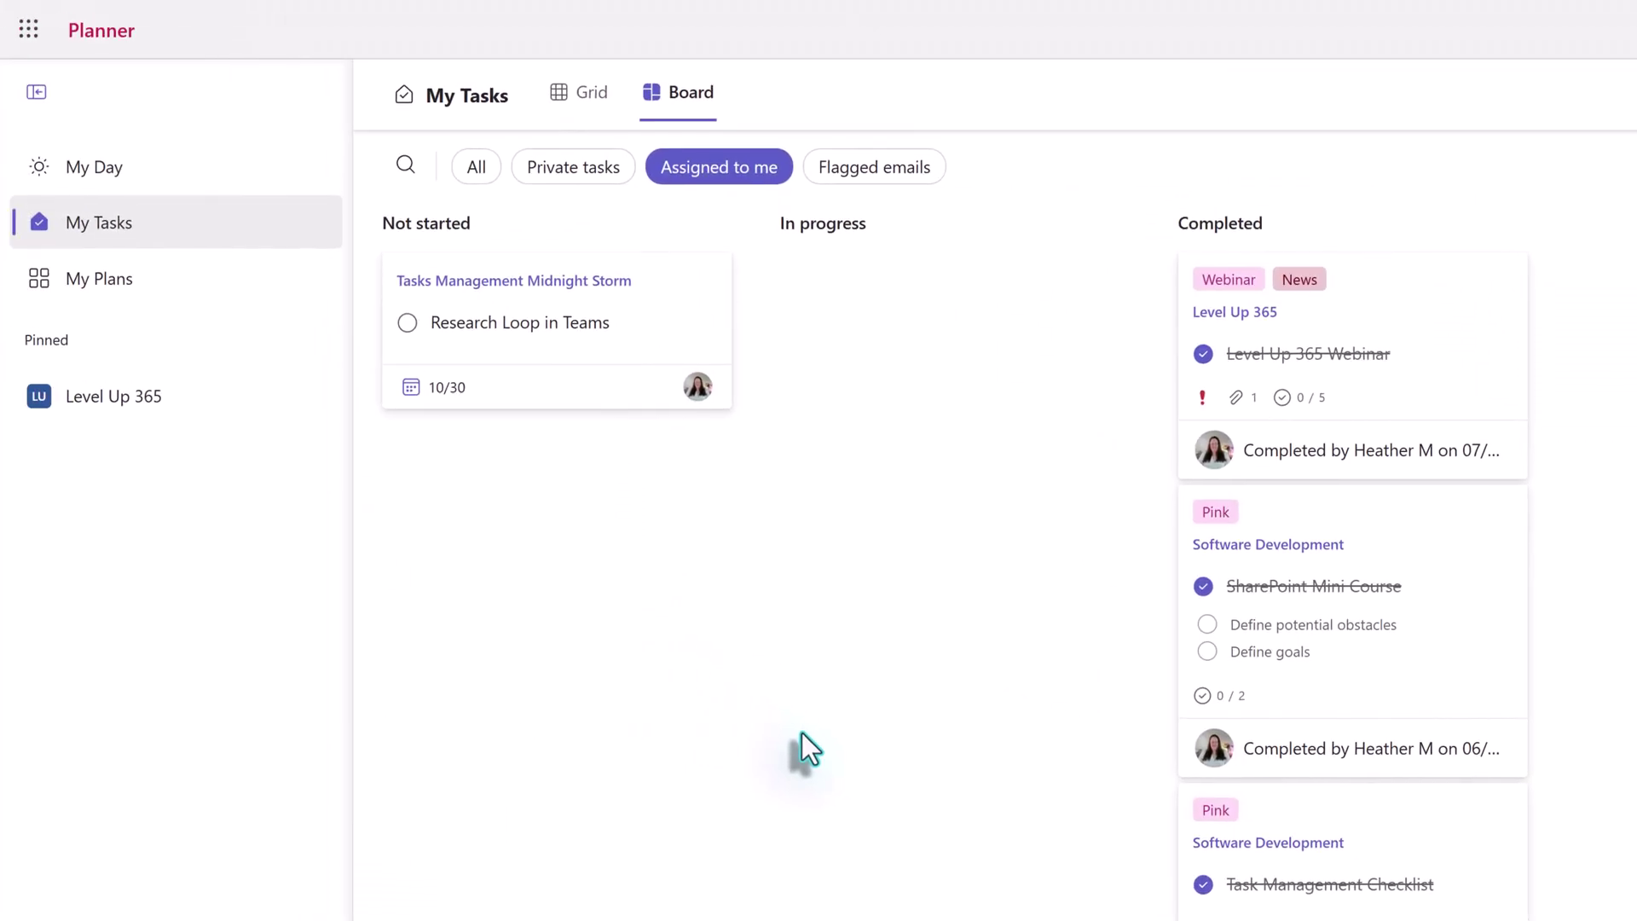
left_click(569, 334)
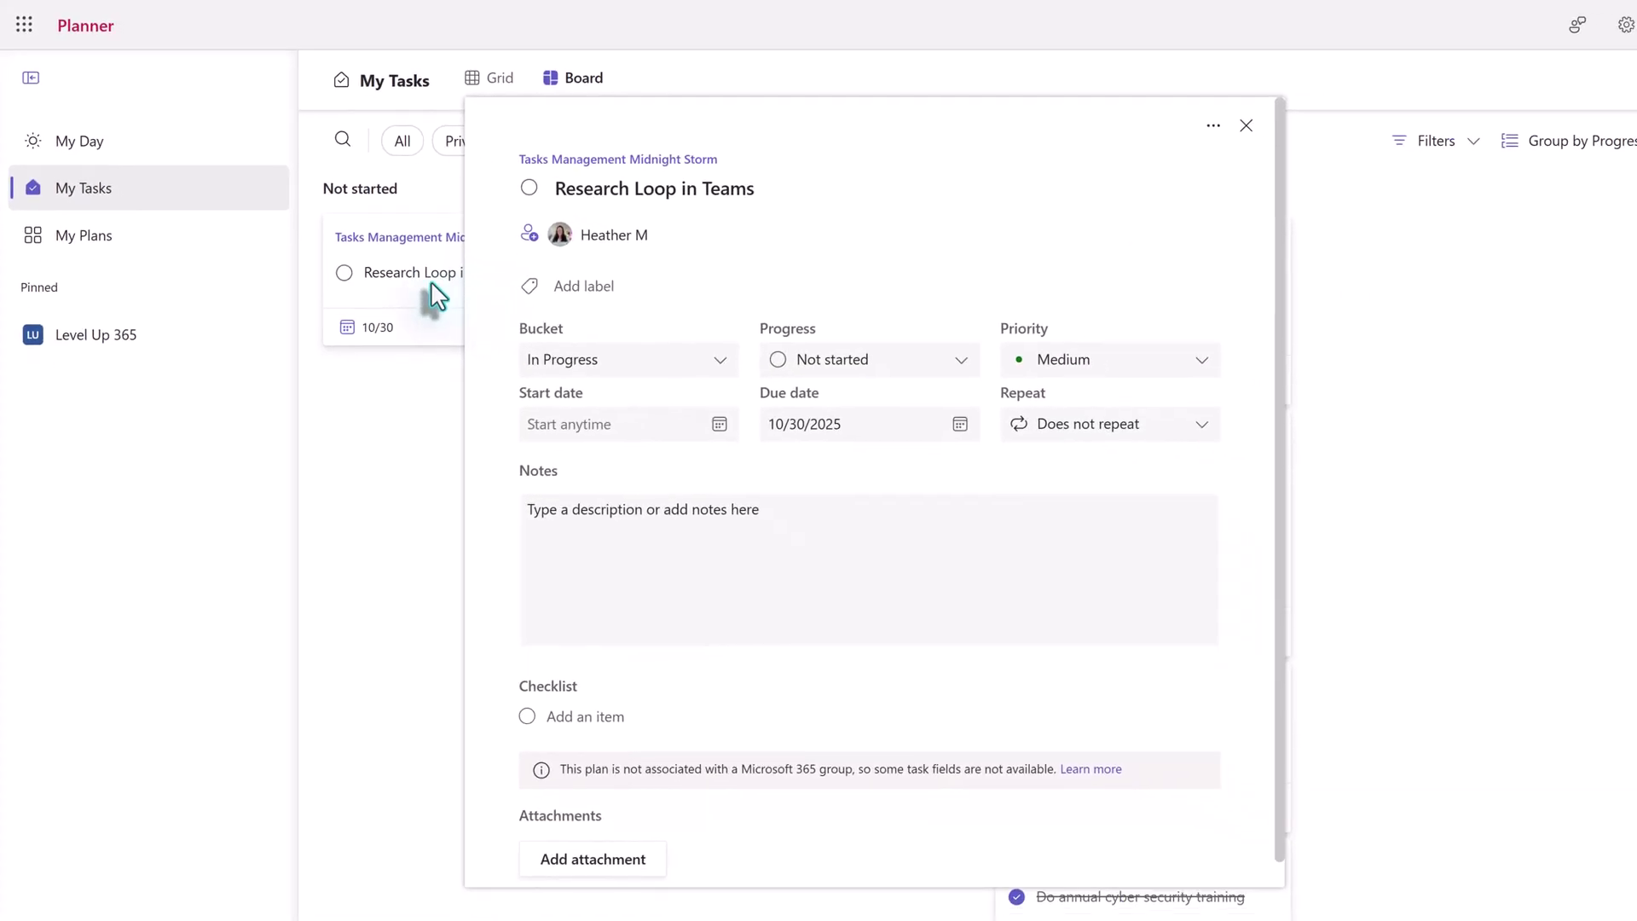
Add the note "Specifically focus on shared and private channels" to the "Research Loop in Teams" task
left_click(643, 550)
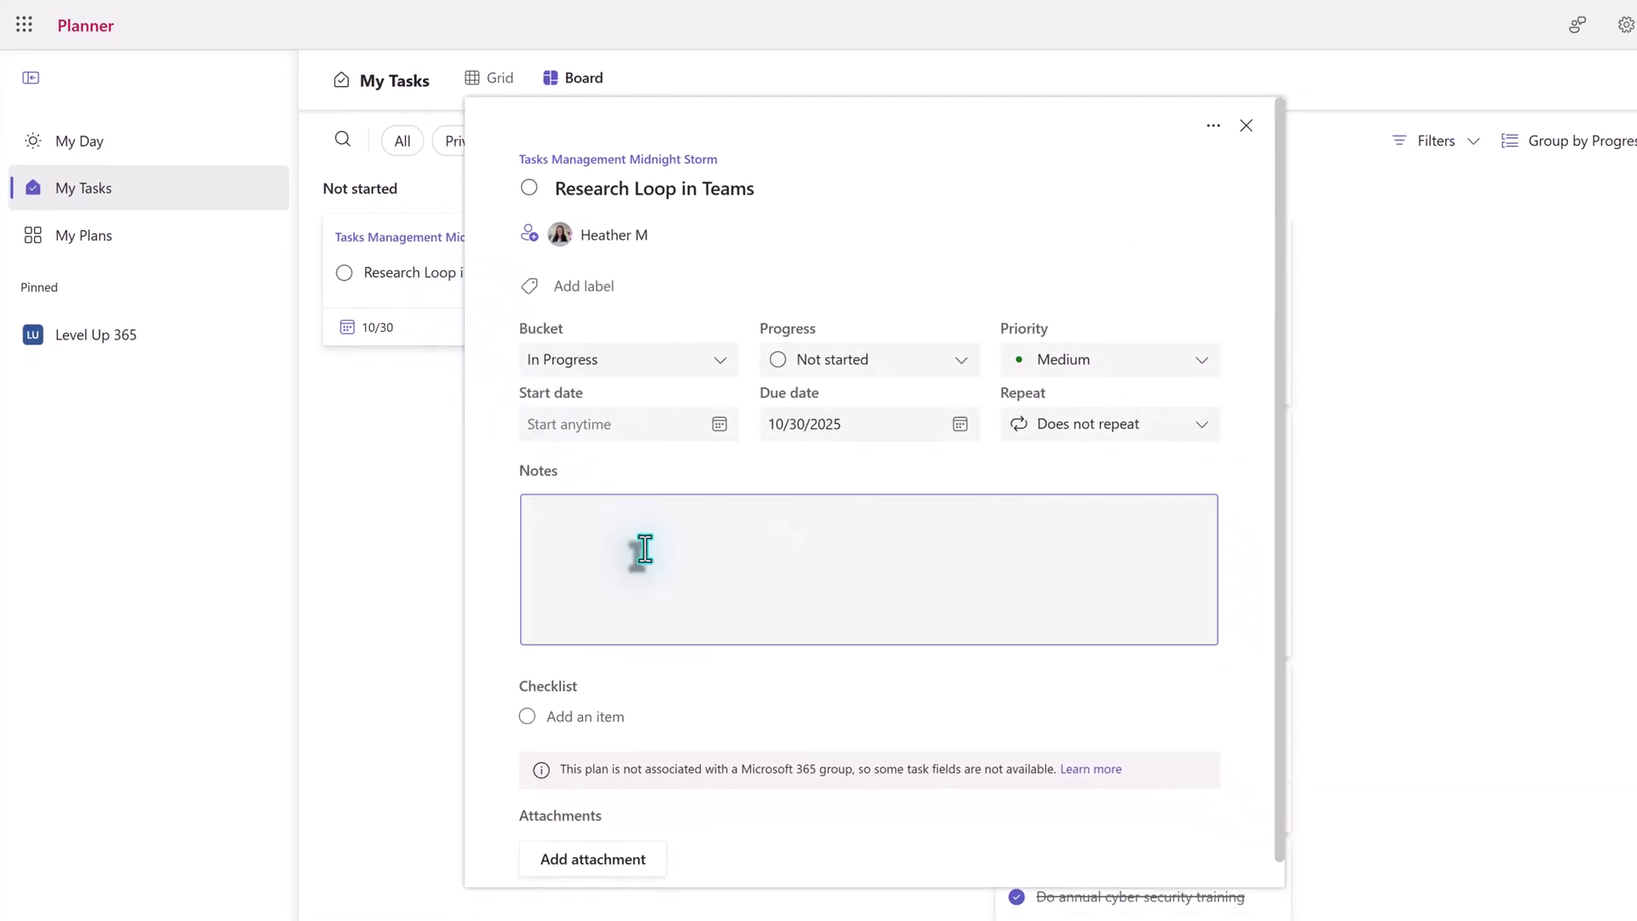
type("Sped")
type("i")
type("fically oth")
key("BackSpace")
key("BackSpace")
key("BackSpace")
type("focus on shared and private channels")
Add the checklist items "Test Shared" and "Test Private" to the task
left_click(627, 717)
type("Test")
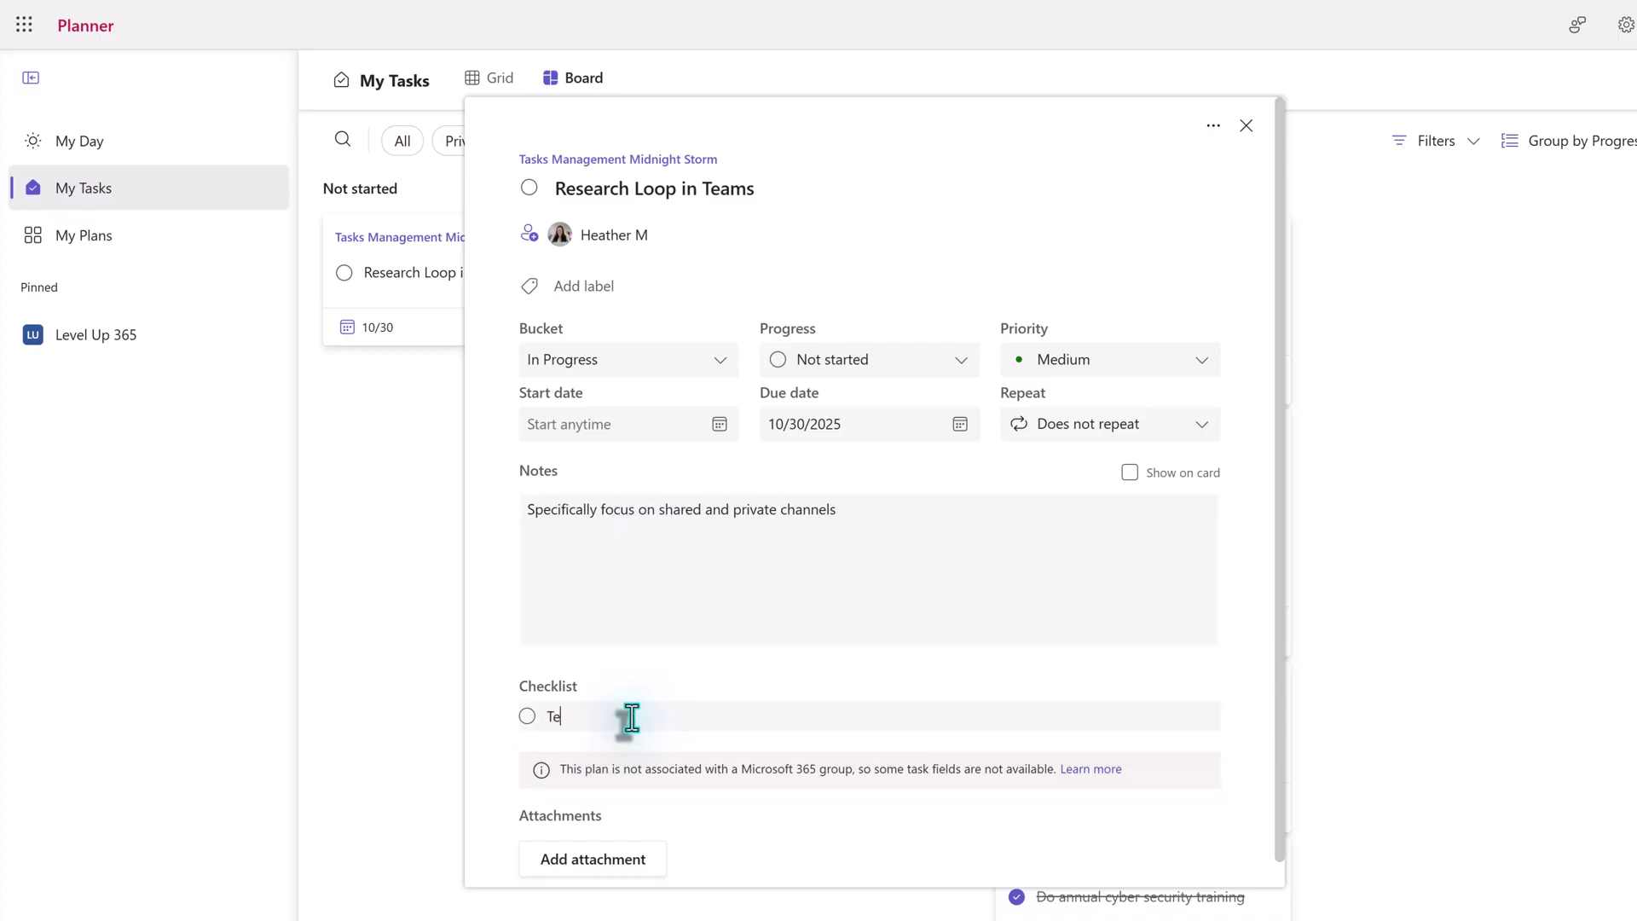
type(" Shared")
key("Return")
type("Test P")
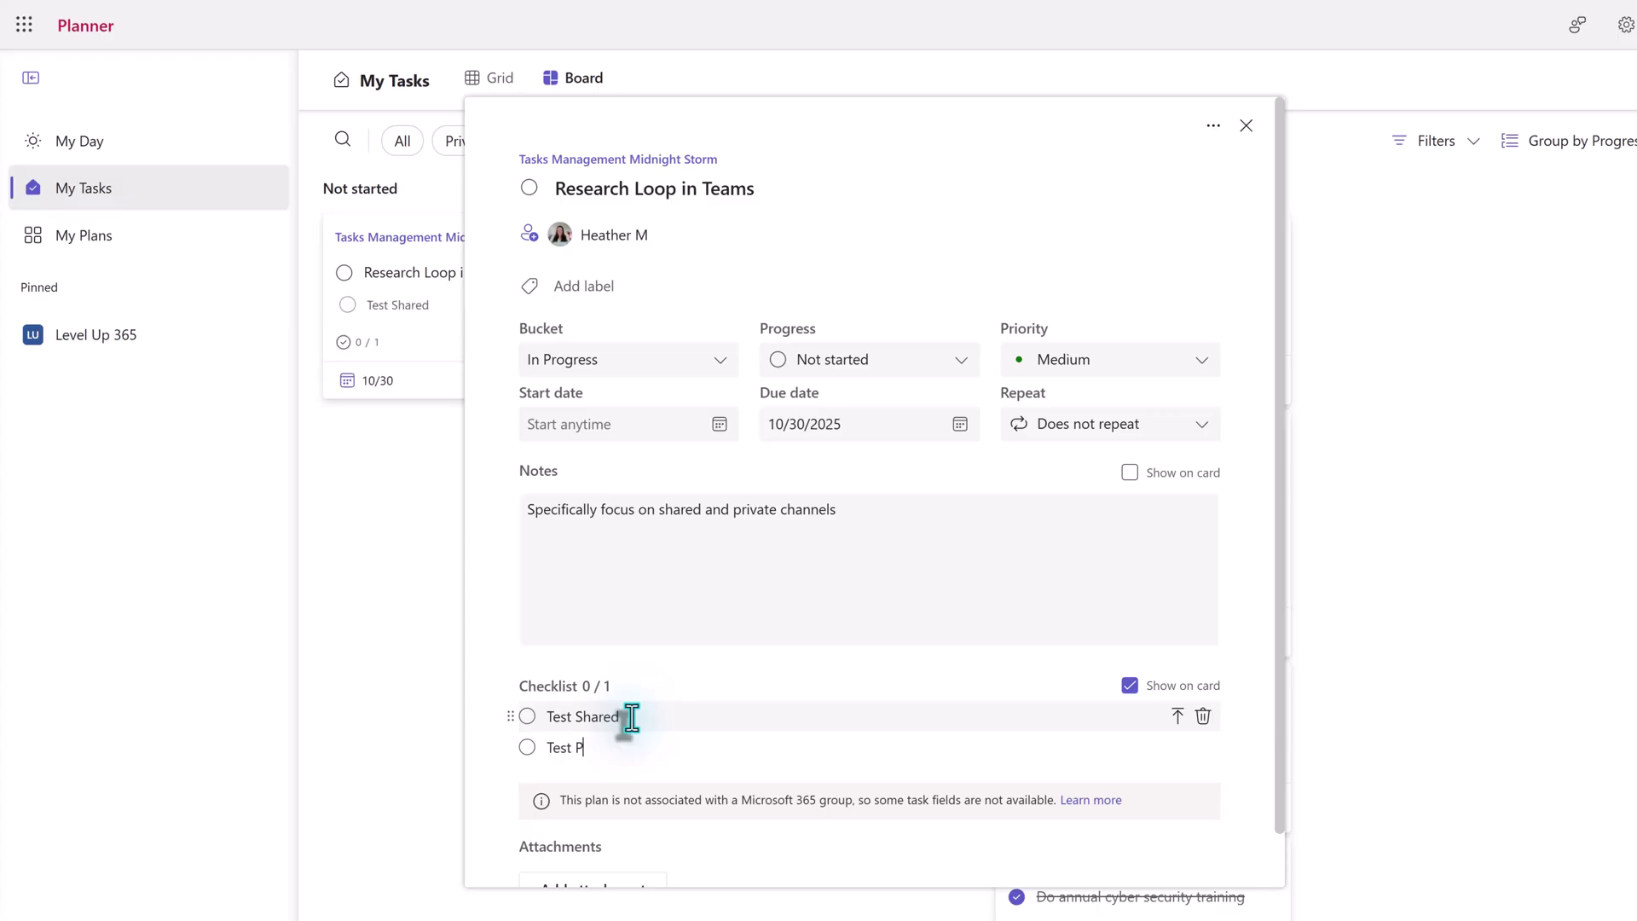
type("rivate")
key("Return")
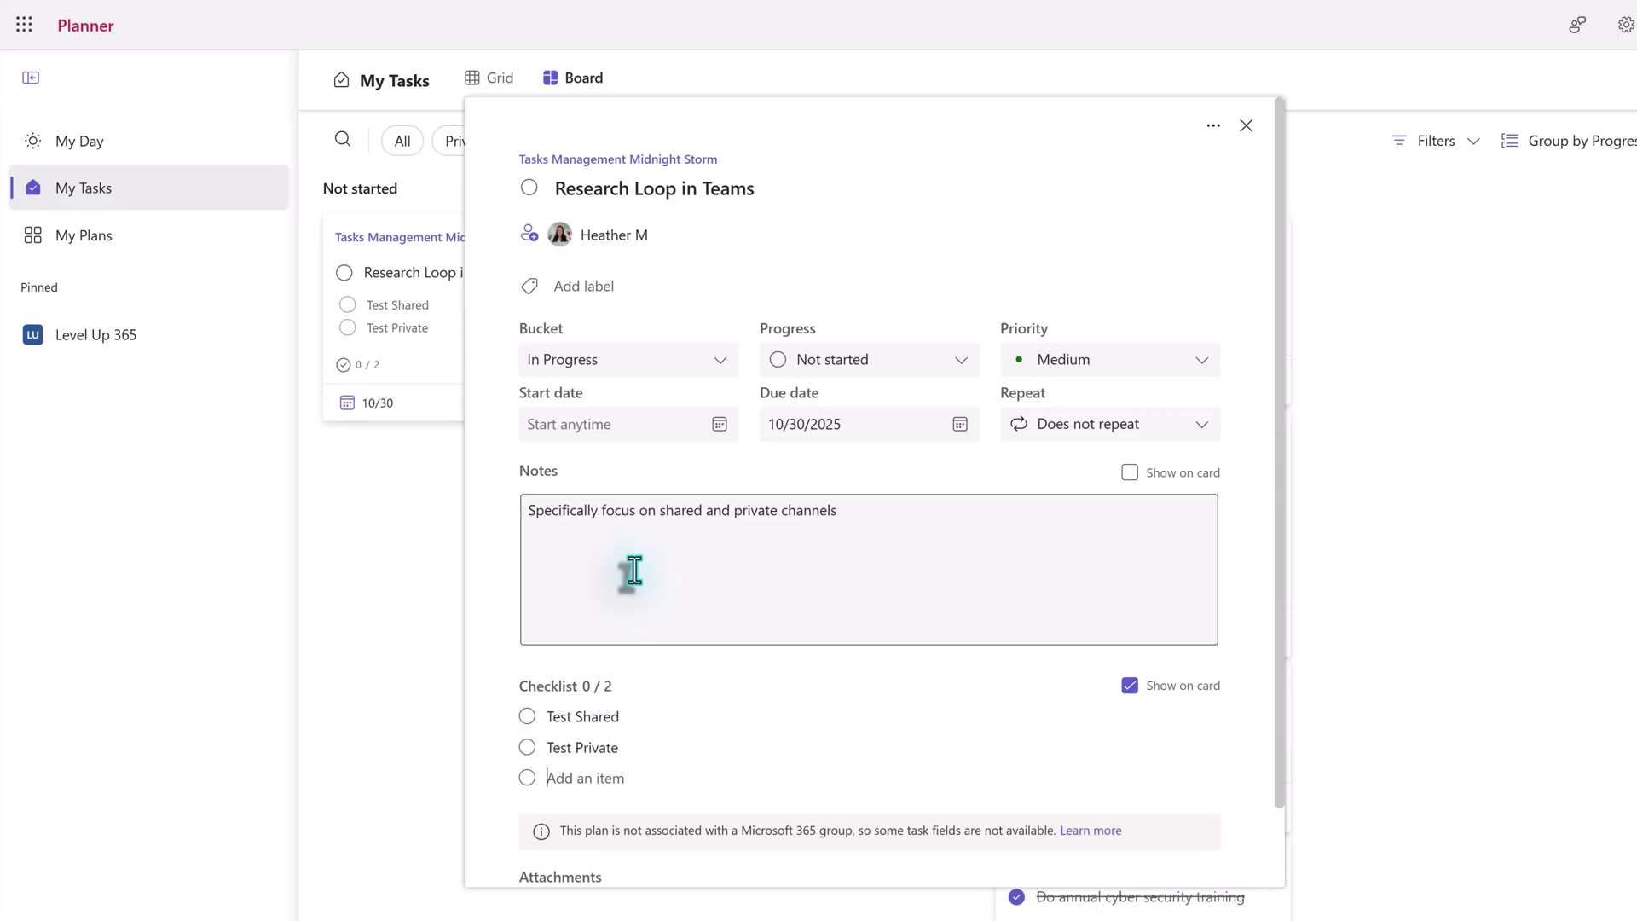
View the attachment options available for the task, adding nothing, and leave its details
scroll(742, 635, "down", 1)
left_click(603, 833)
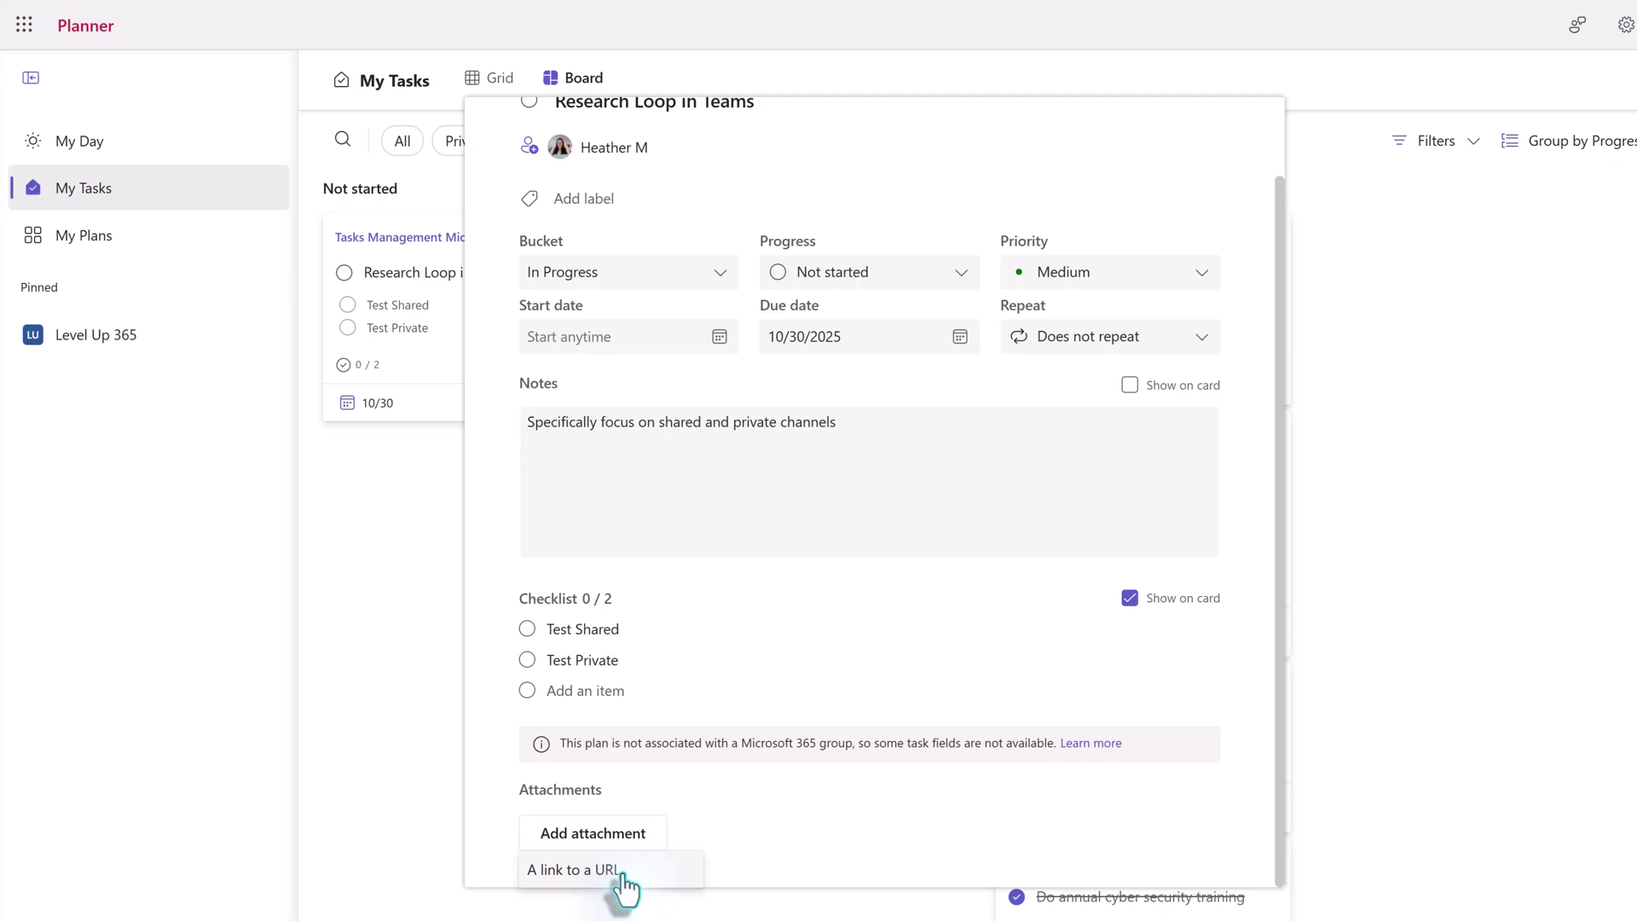
key("Escape")
key("Escape")
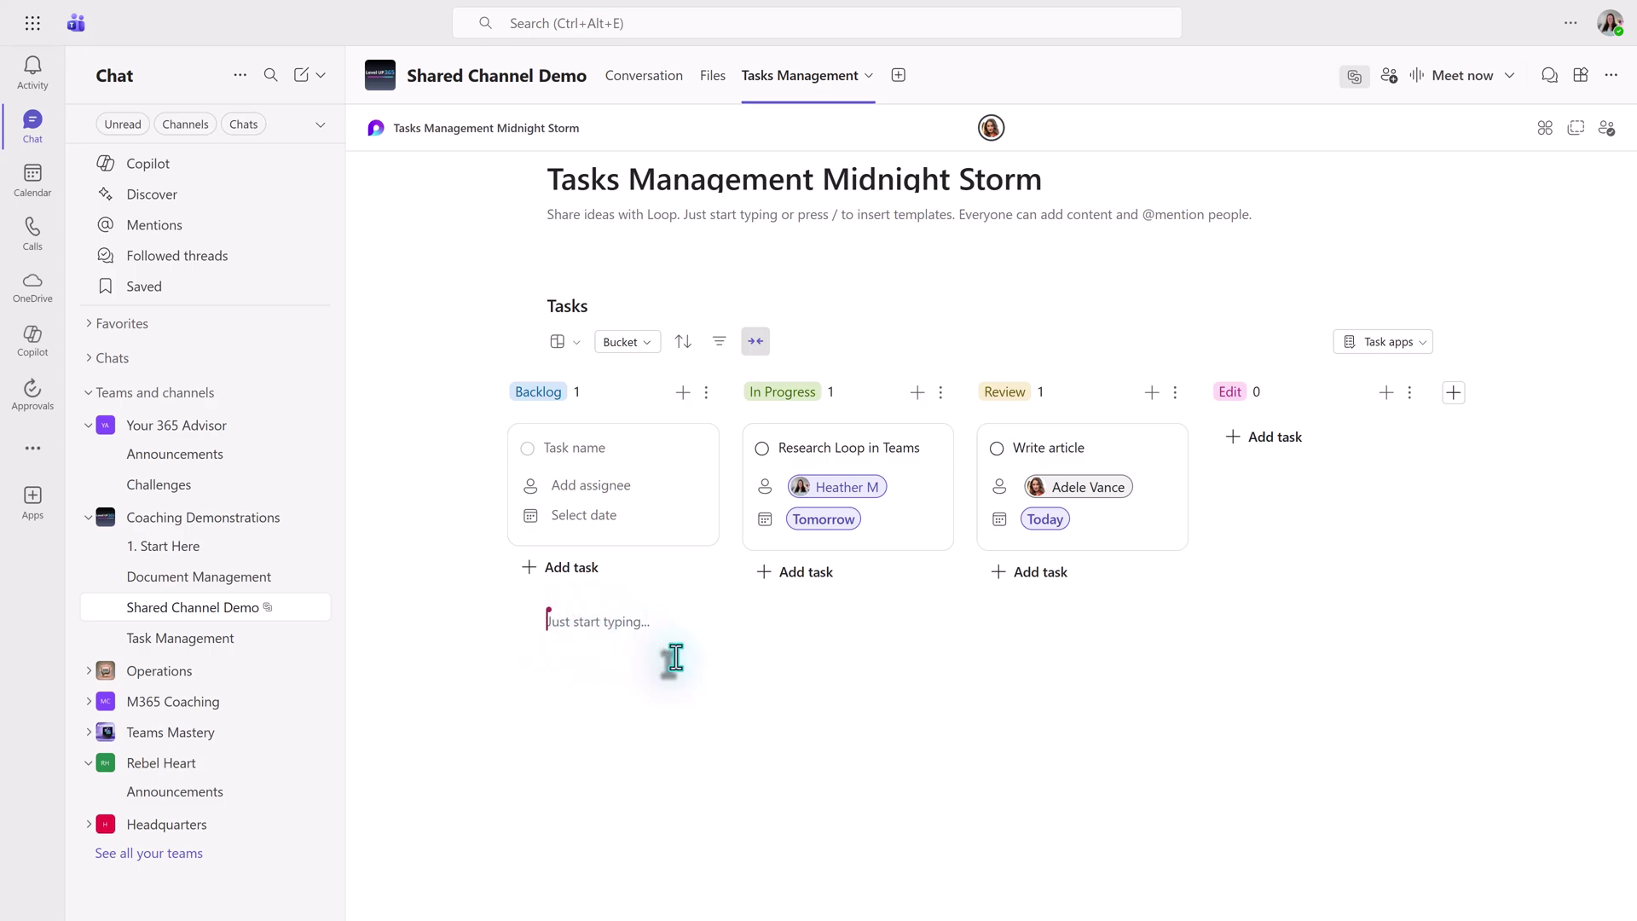
Insert a Kanban board below the task list on the Loop page and open its Backlog stage name for editing
type("/kh")
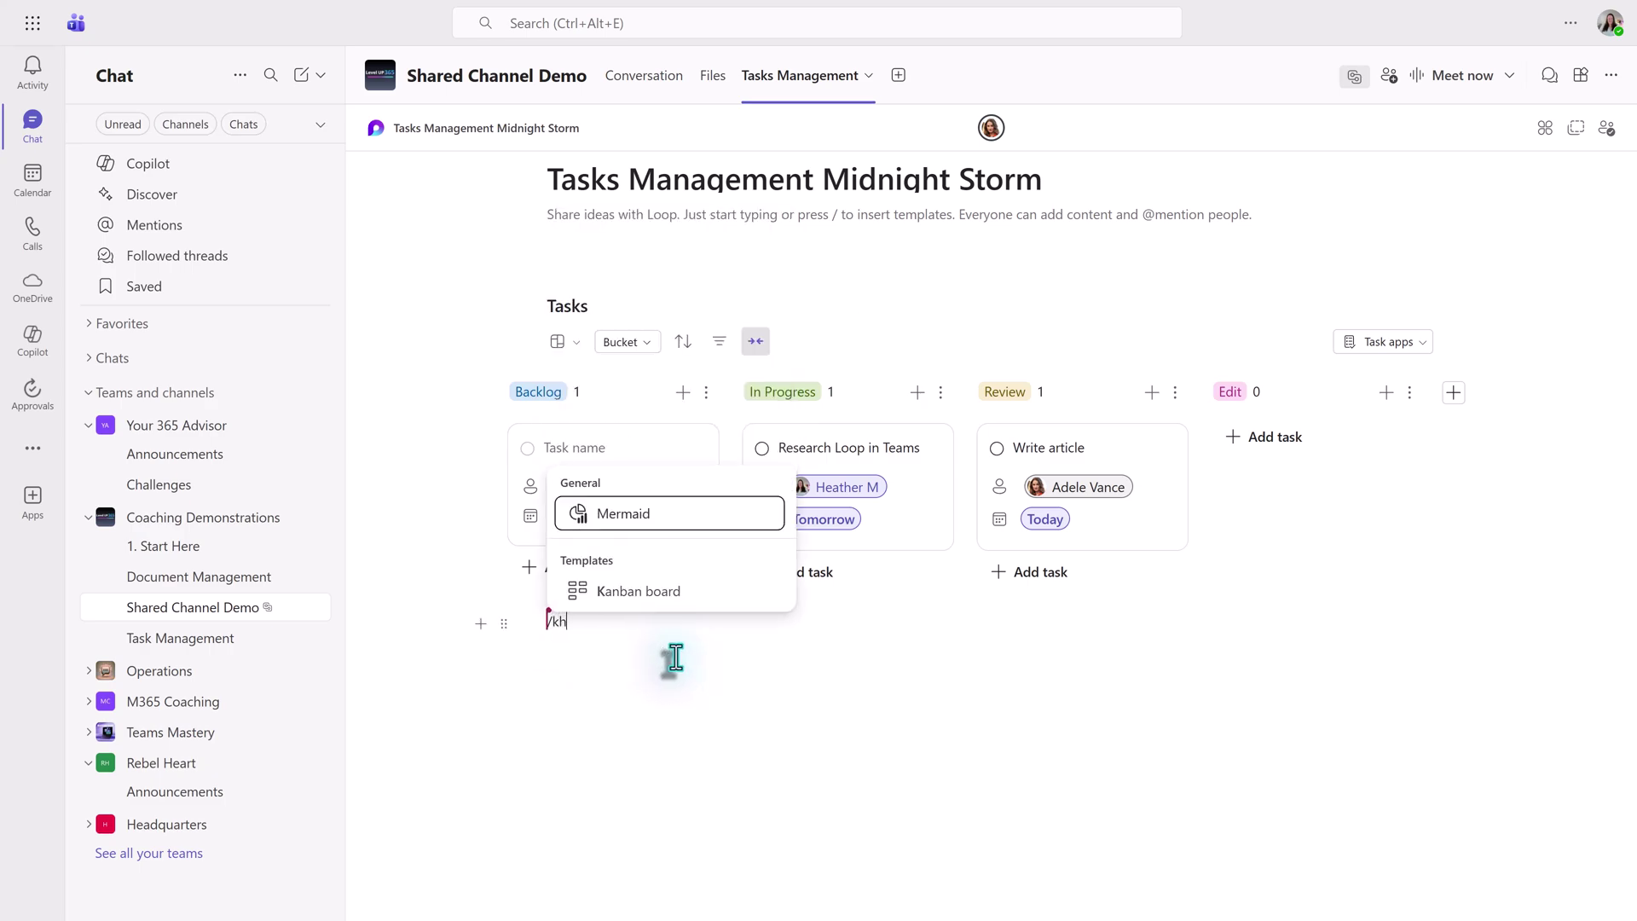
key("BackSpace")
left_click(659, 594)
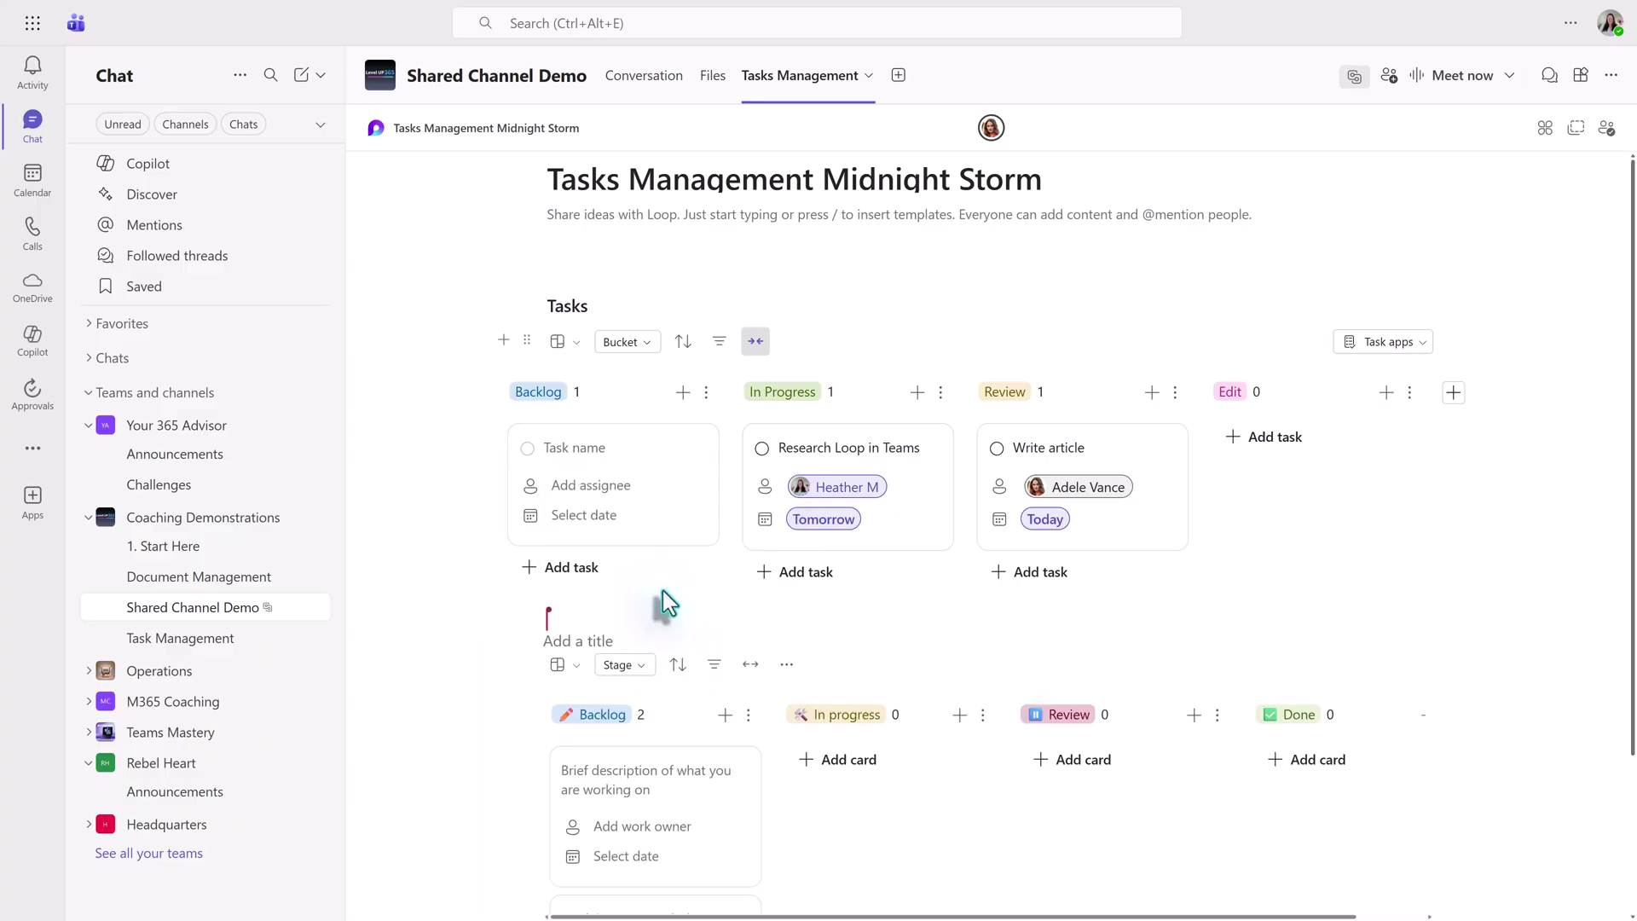
scroll(904, 690, "down", 1)
scroll(942, 673, "down", 1)
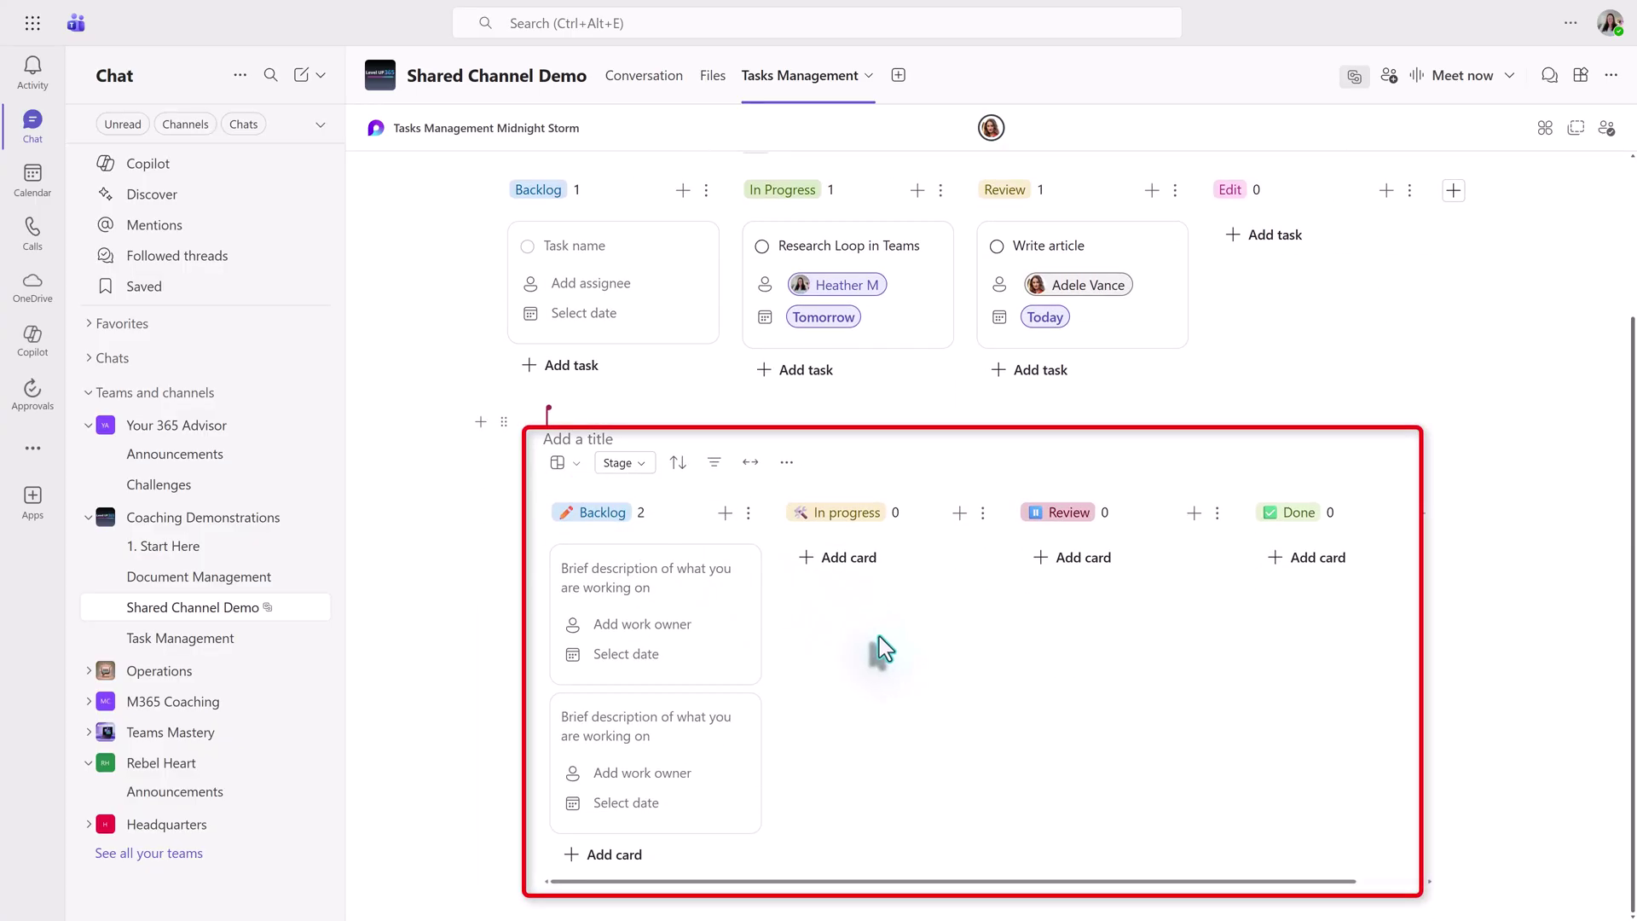
left_click(589, 514)
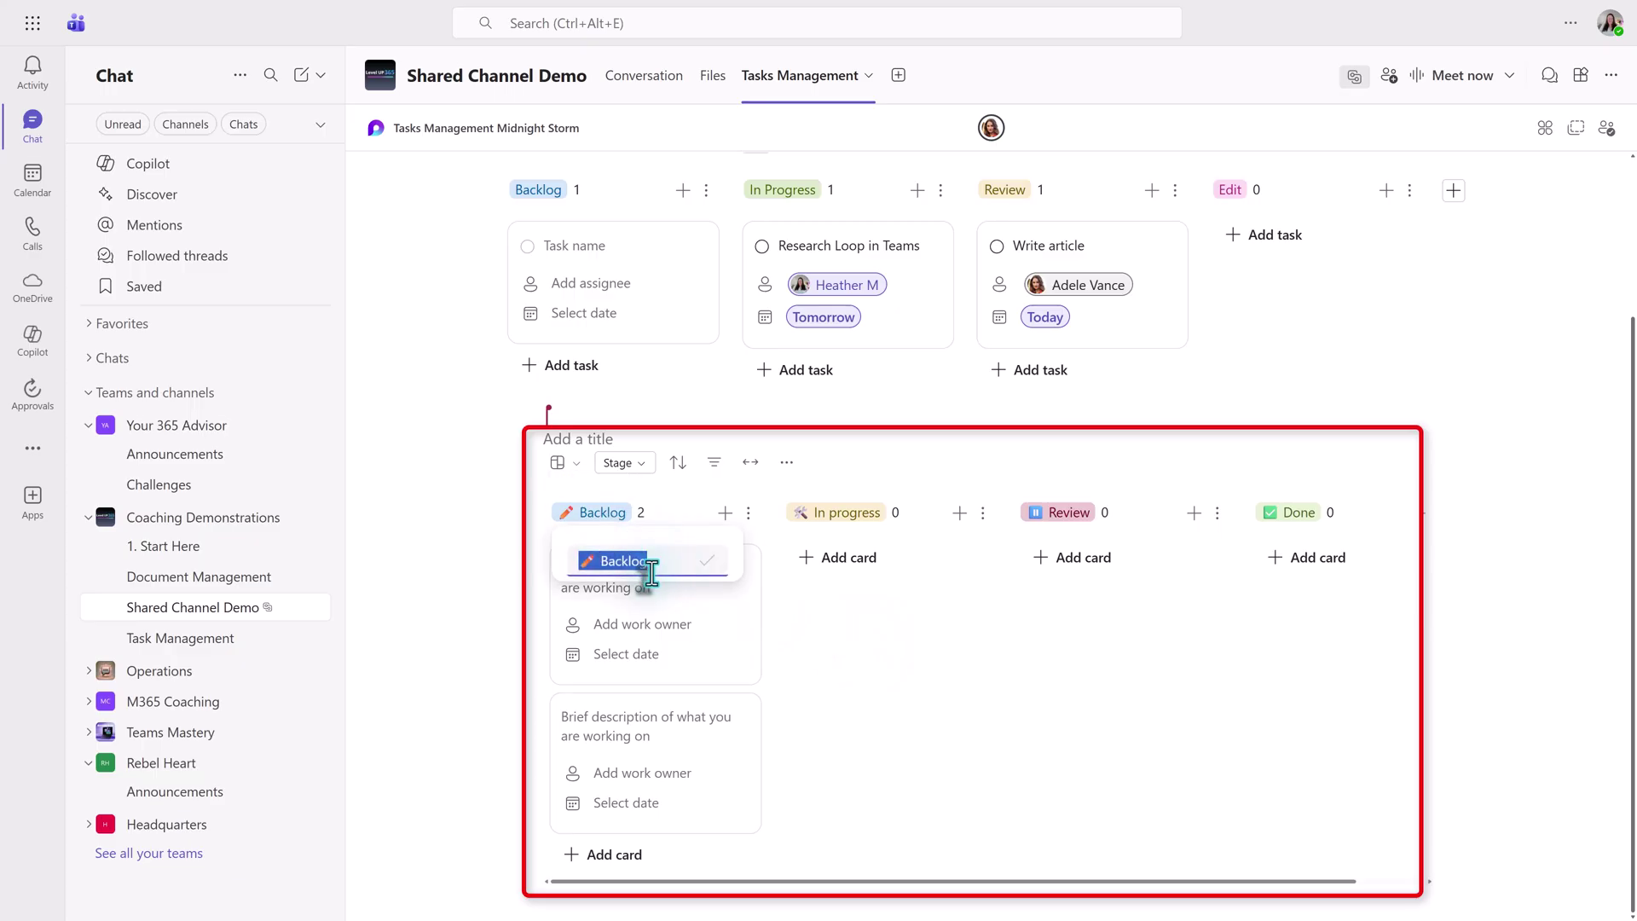
left_click(924, 642)
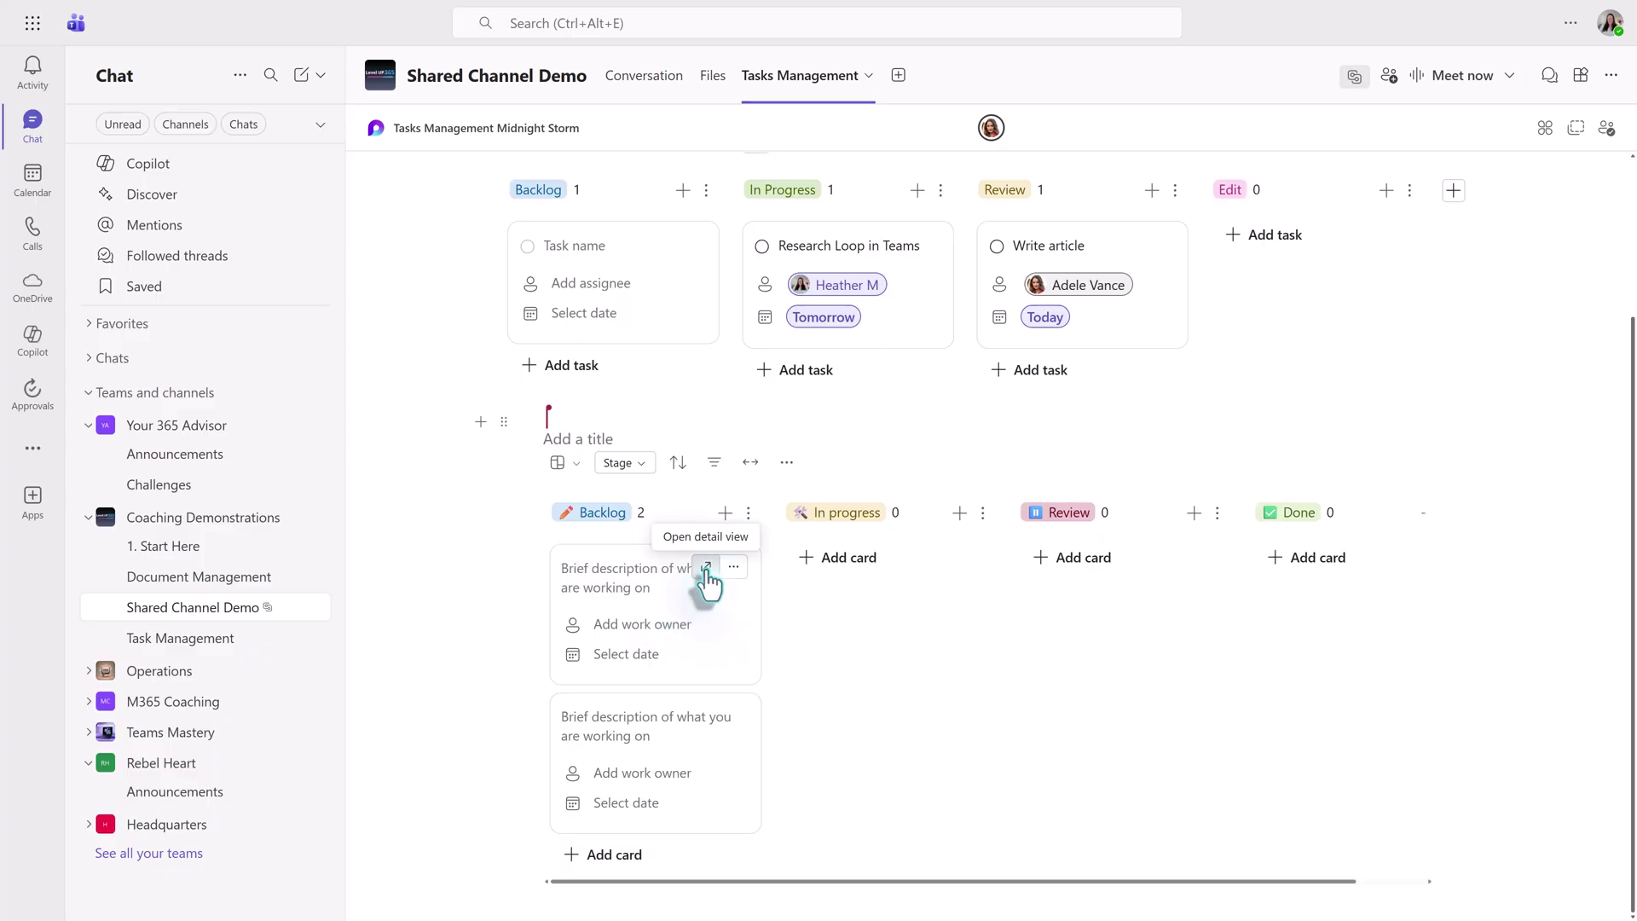
Open the detail view of the first Backlog card on the Kanban board and title it "Create Video"
left_click(706, 567)
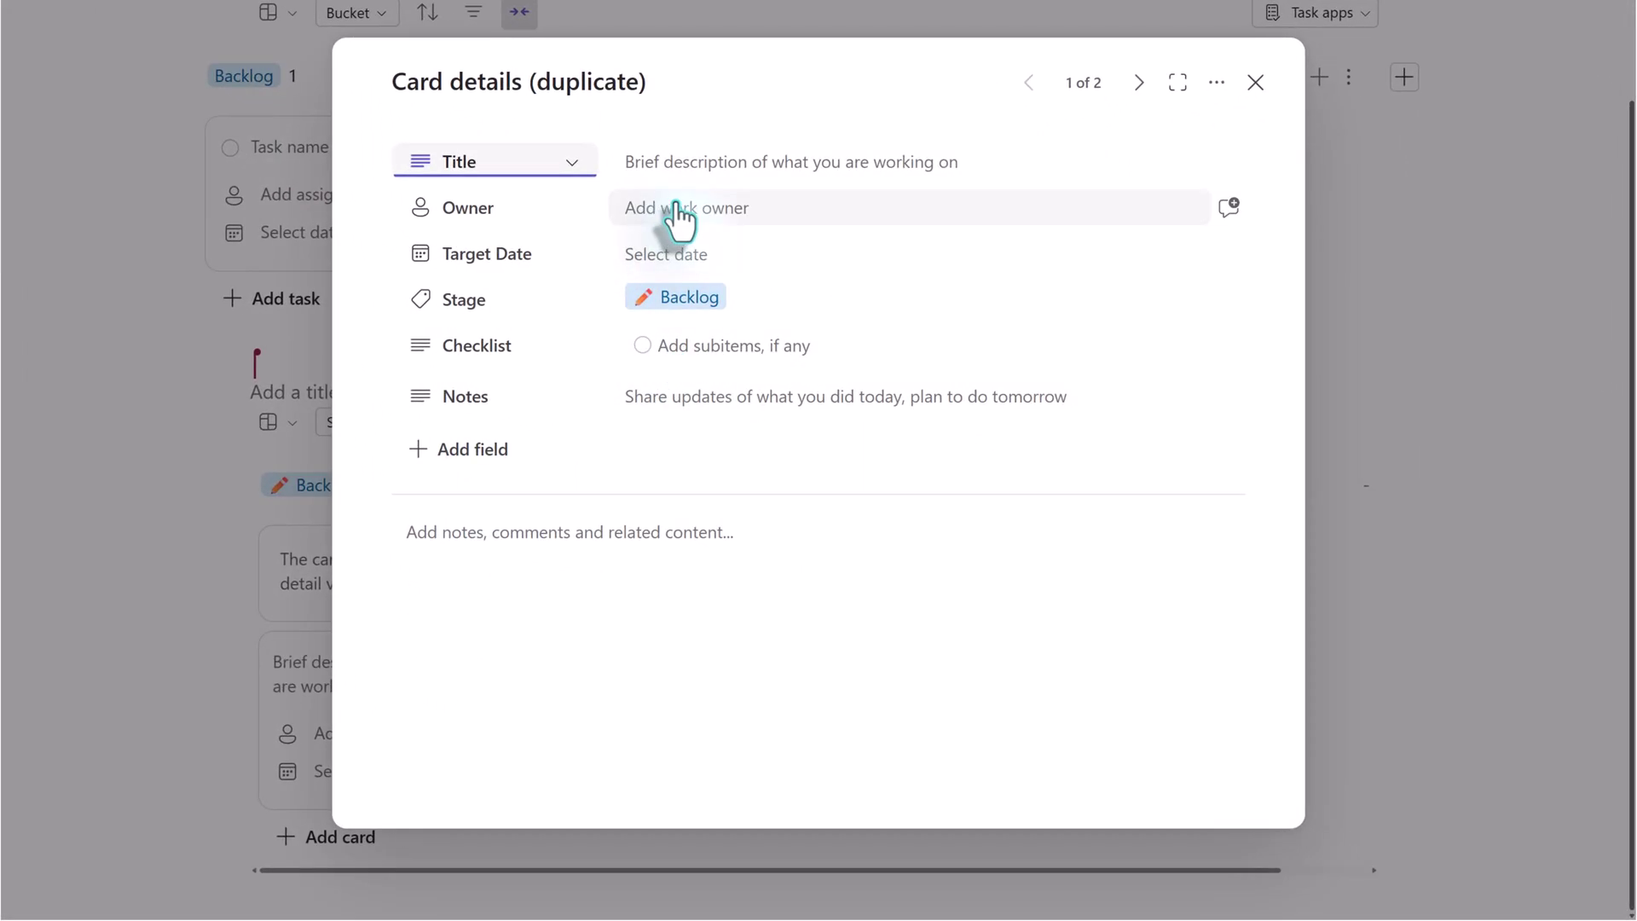
left_click(814, 166)
type("Create Video")
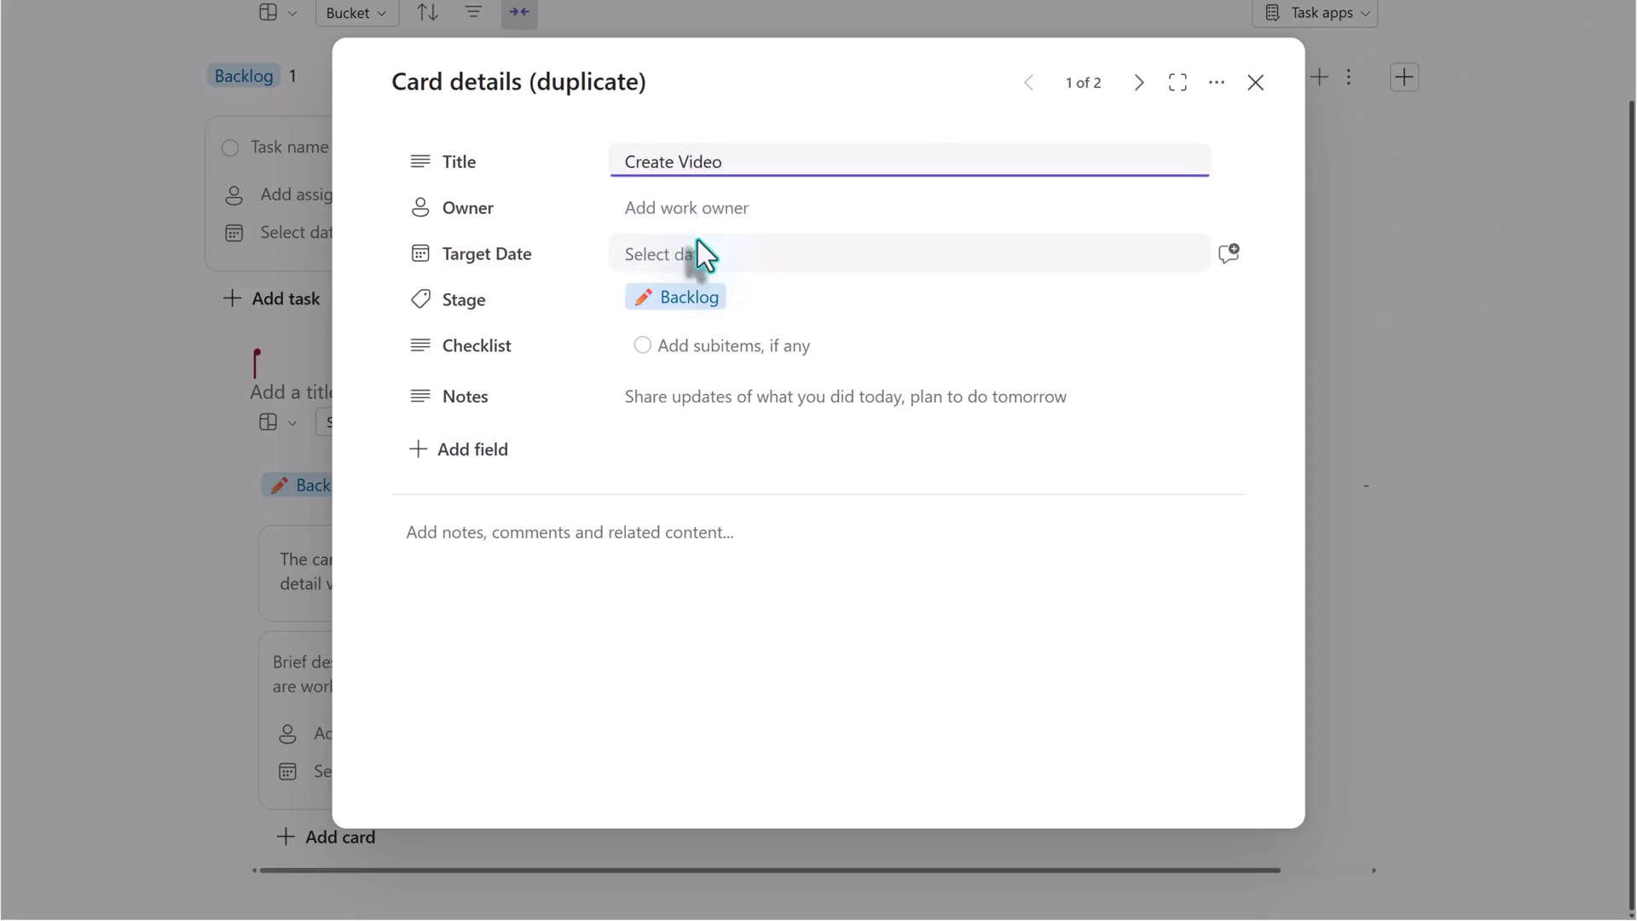
Assign the second suggested person as owner of the "Create Video" card and set its target date to October 31, 2025
left_click(707, 213)
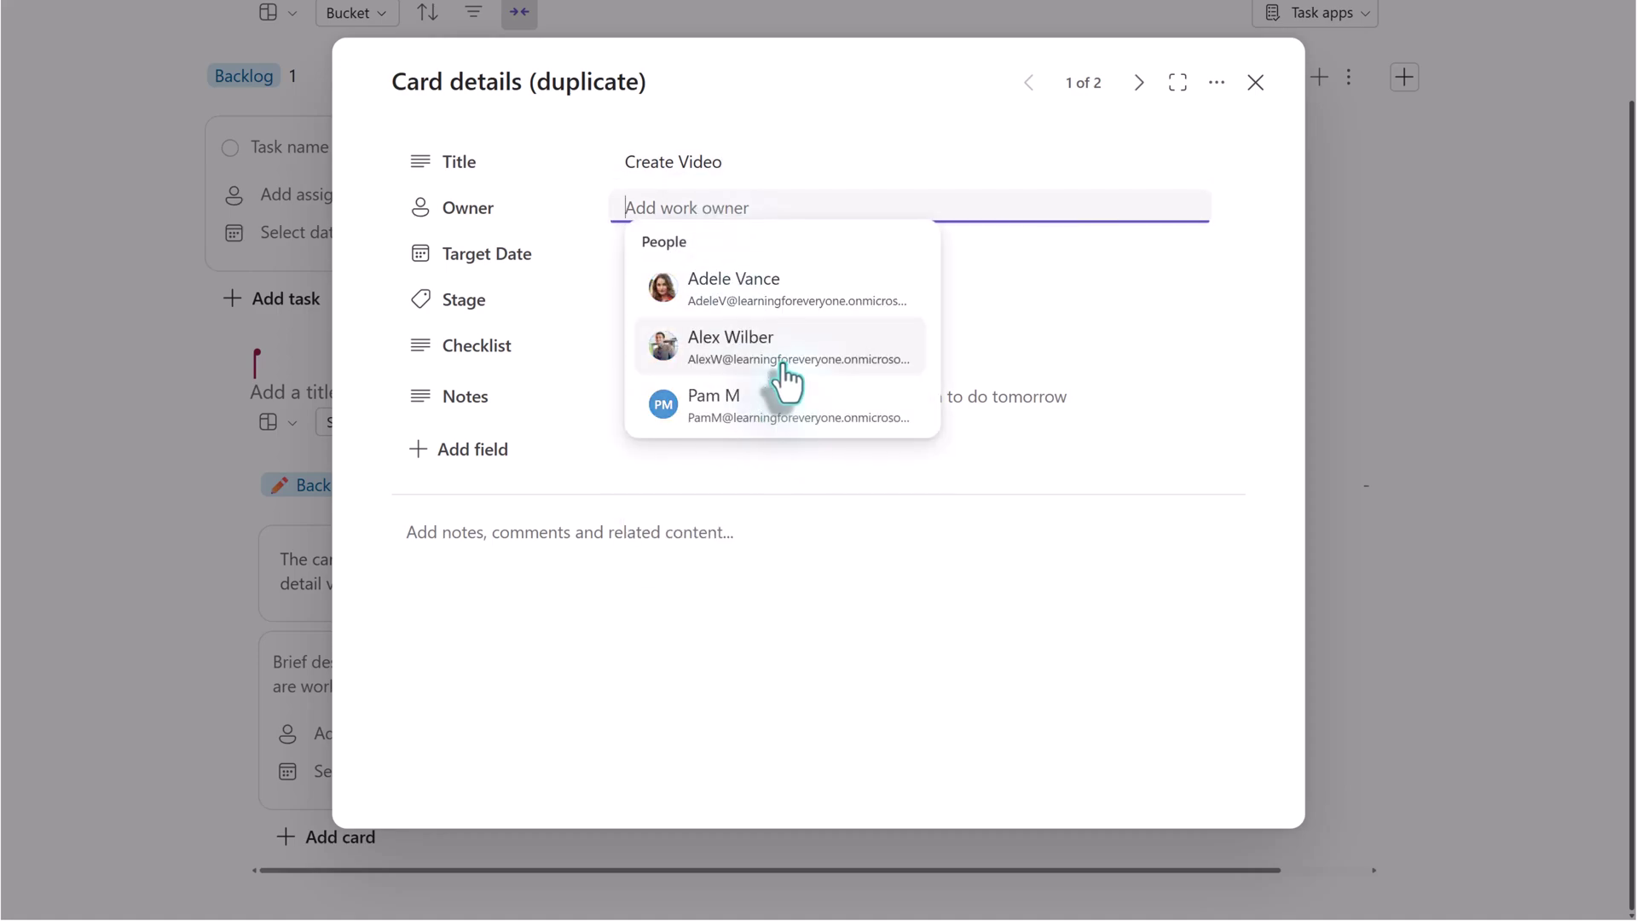
left_click(775, 357)
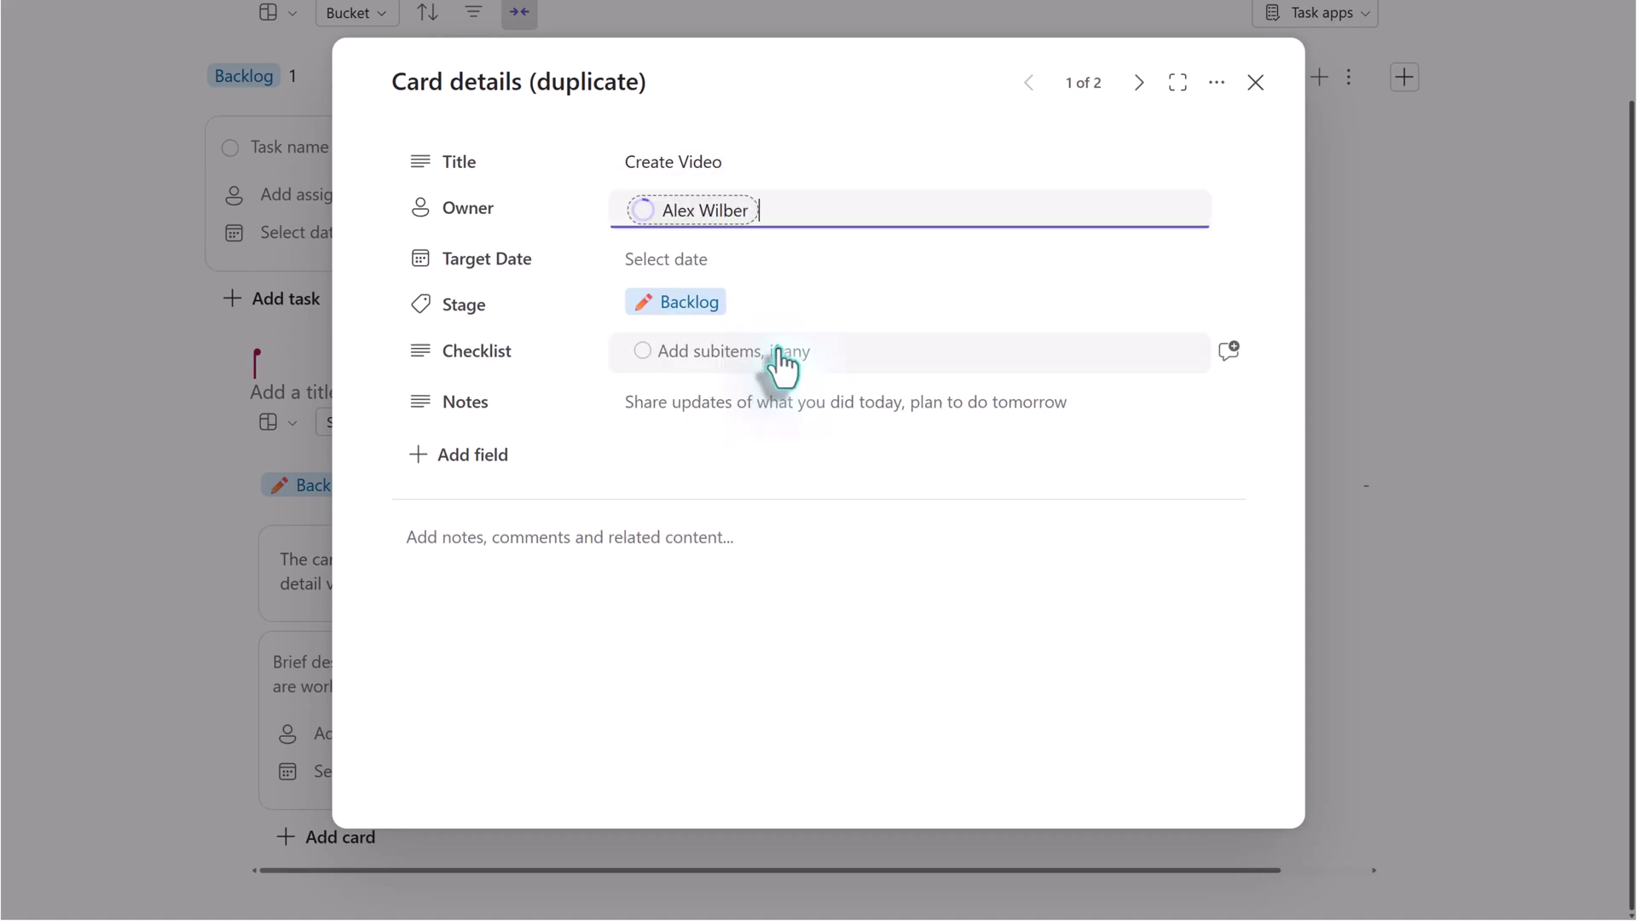
left_click(728, 263)
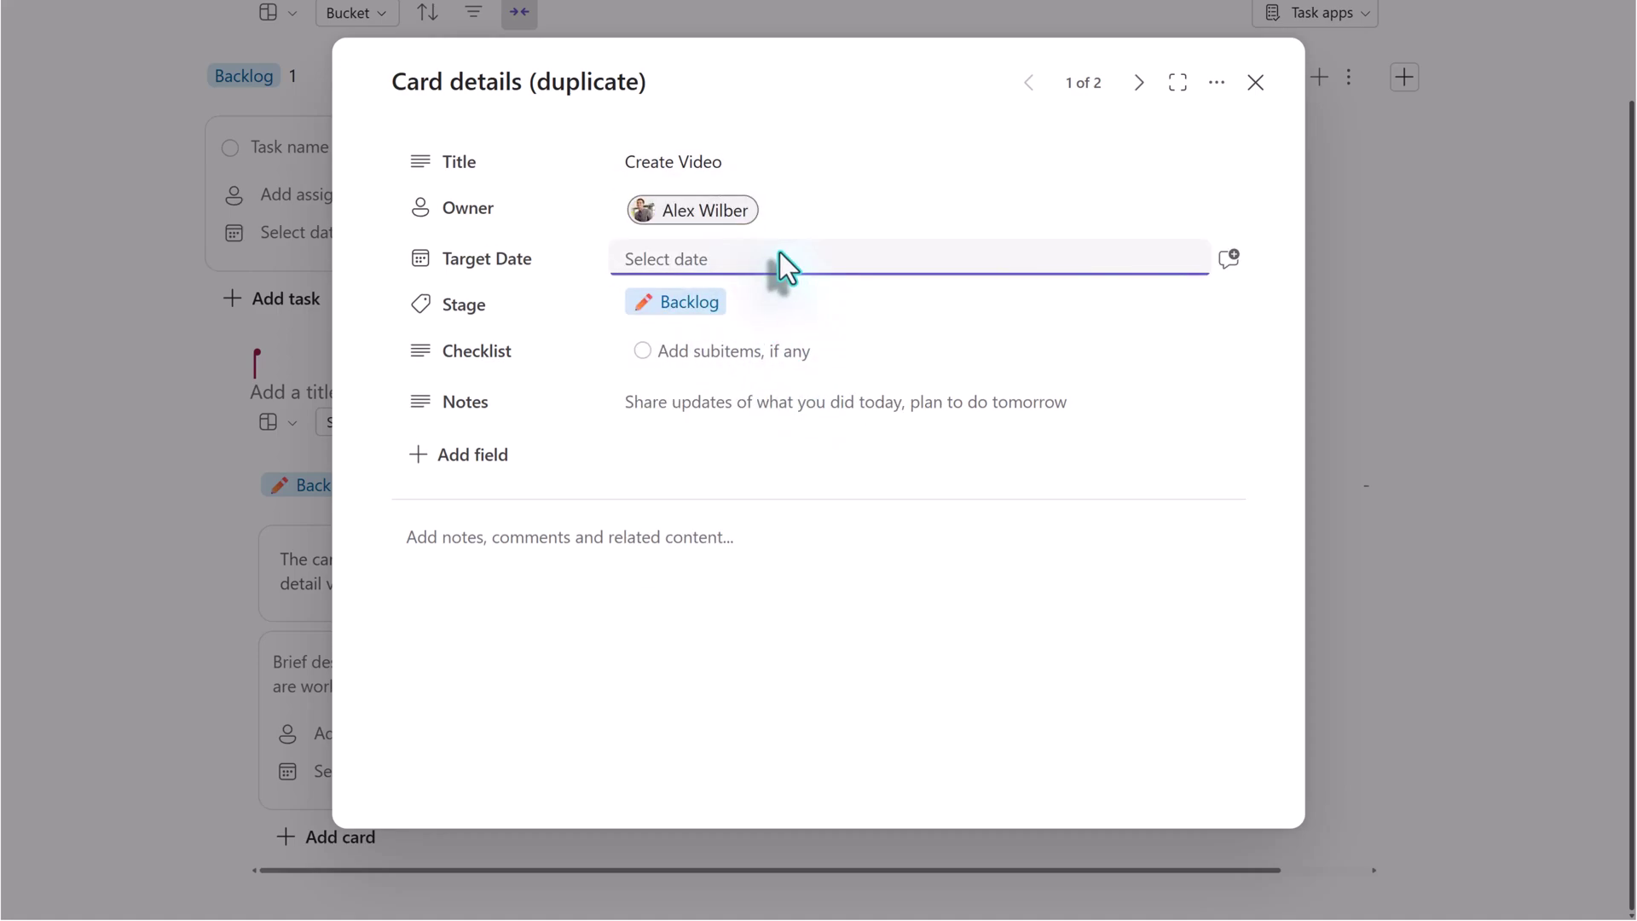
left_click(633, 263)
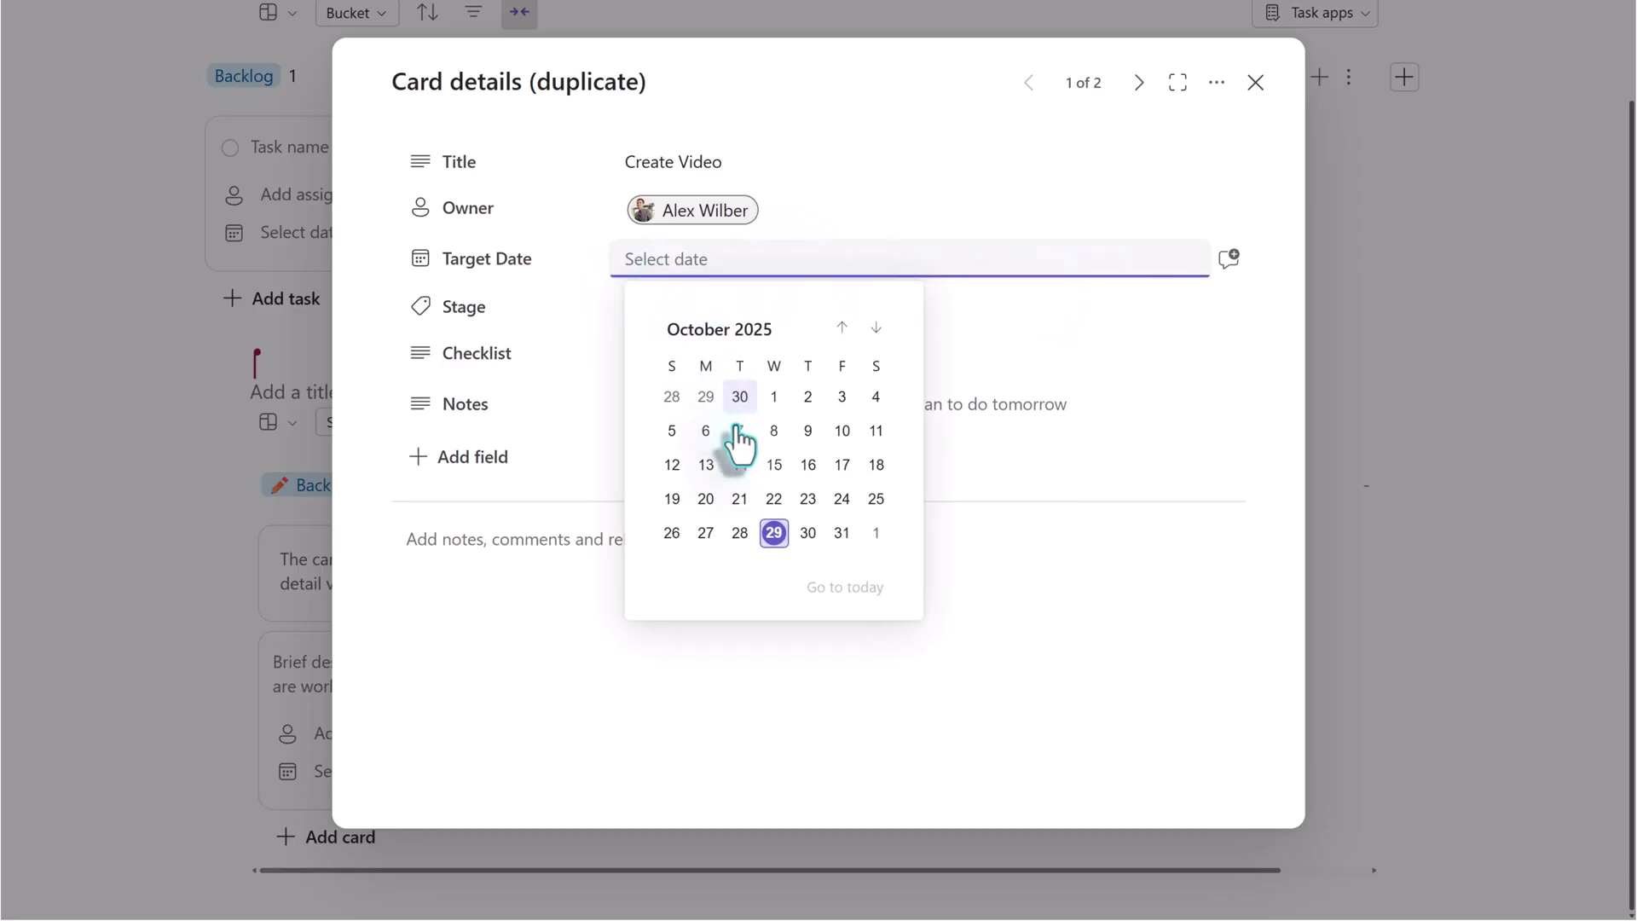
left_click(841, 533)
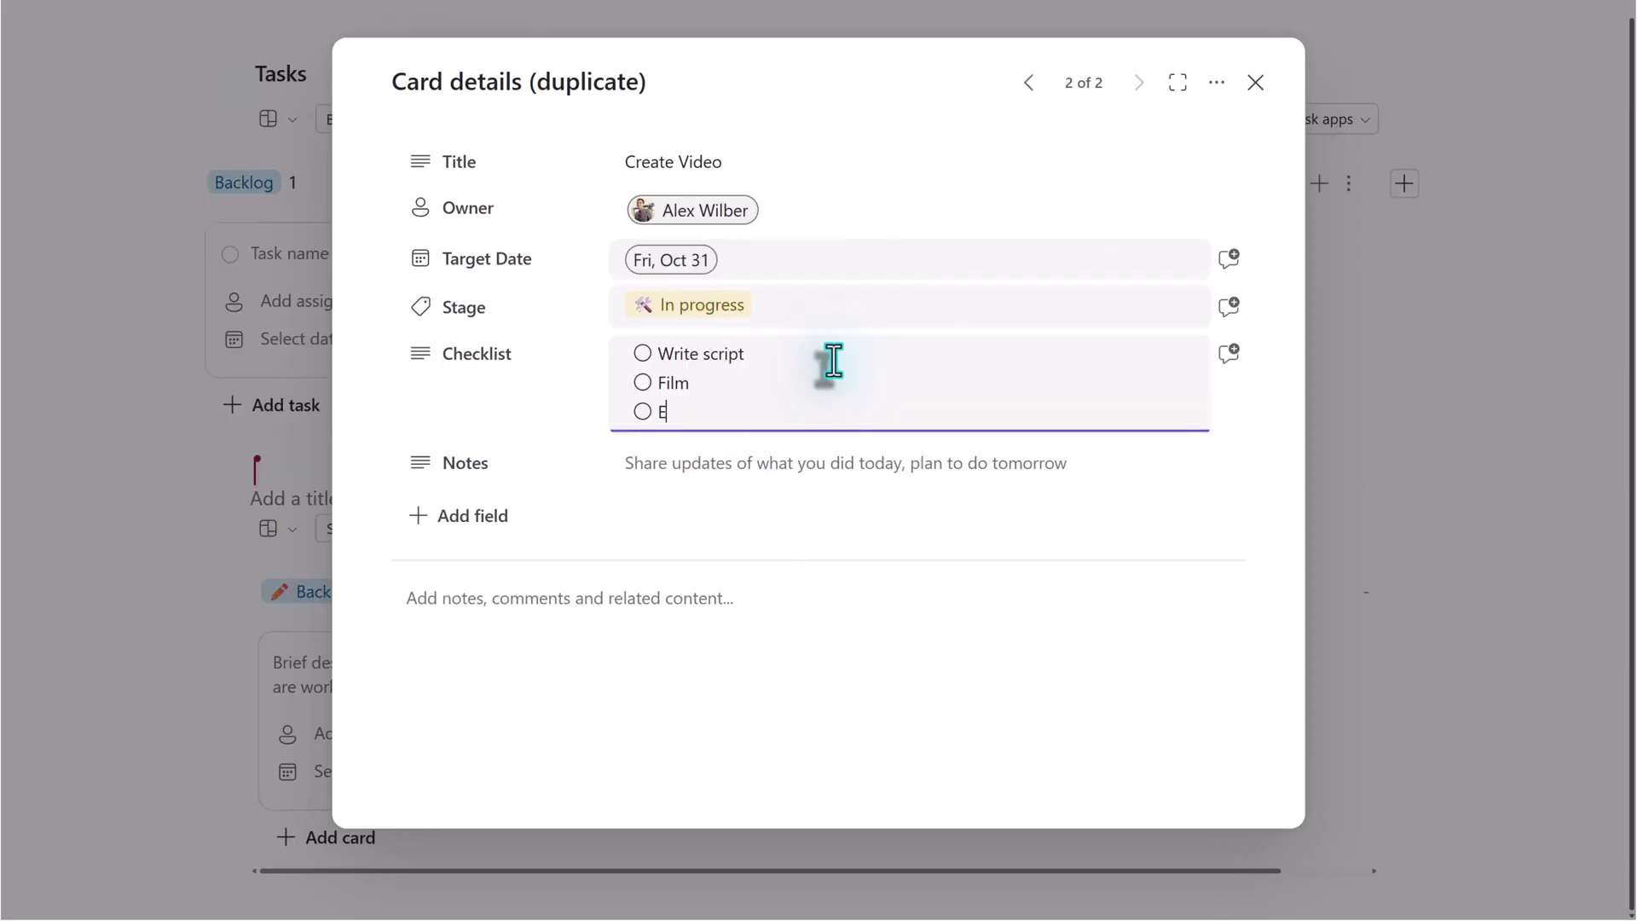
Complete the card's checklist with an "Edit" item and an item for sending the video to a colleague for review
type("cit")
key("BackSpace")
key("BackSpace")
key("BackSpace")
type("dit")
key("Return")
type("Send to Adele for Review")
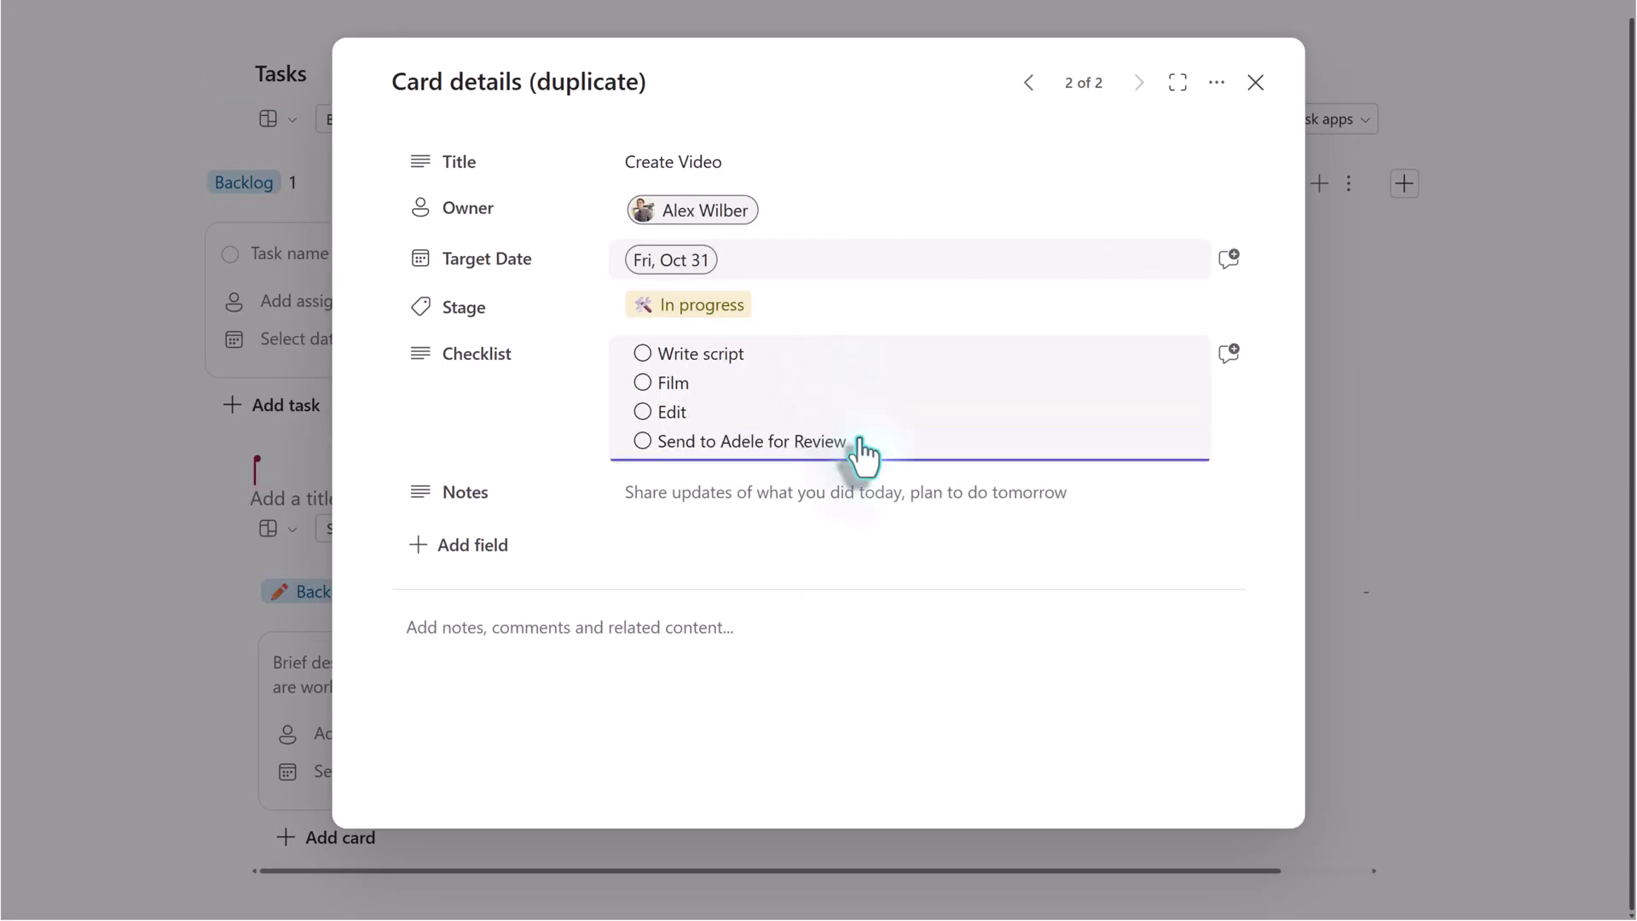
Fill in the card's Notes with "Wrote script today, will film and edit tomorrow." and, on a separate line, "Having problems editing."
left_click(730, 507)
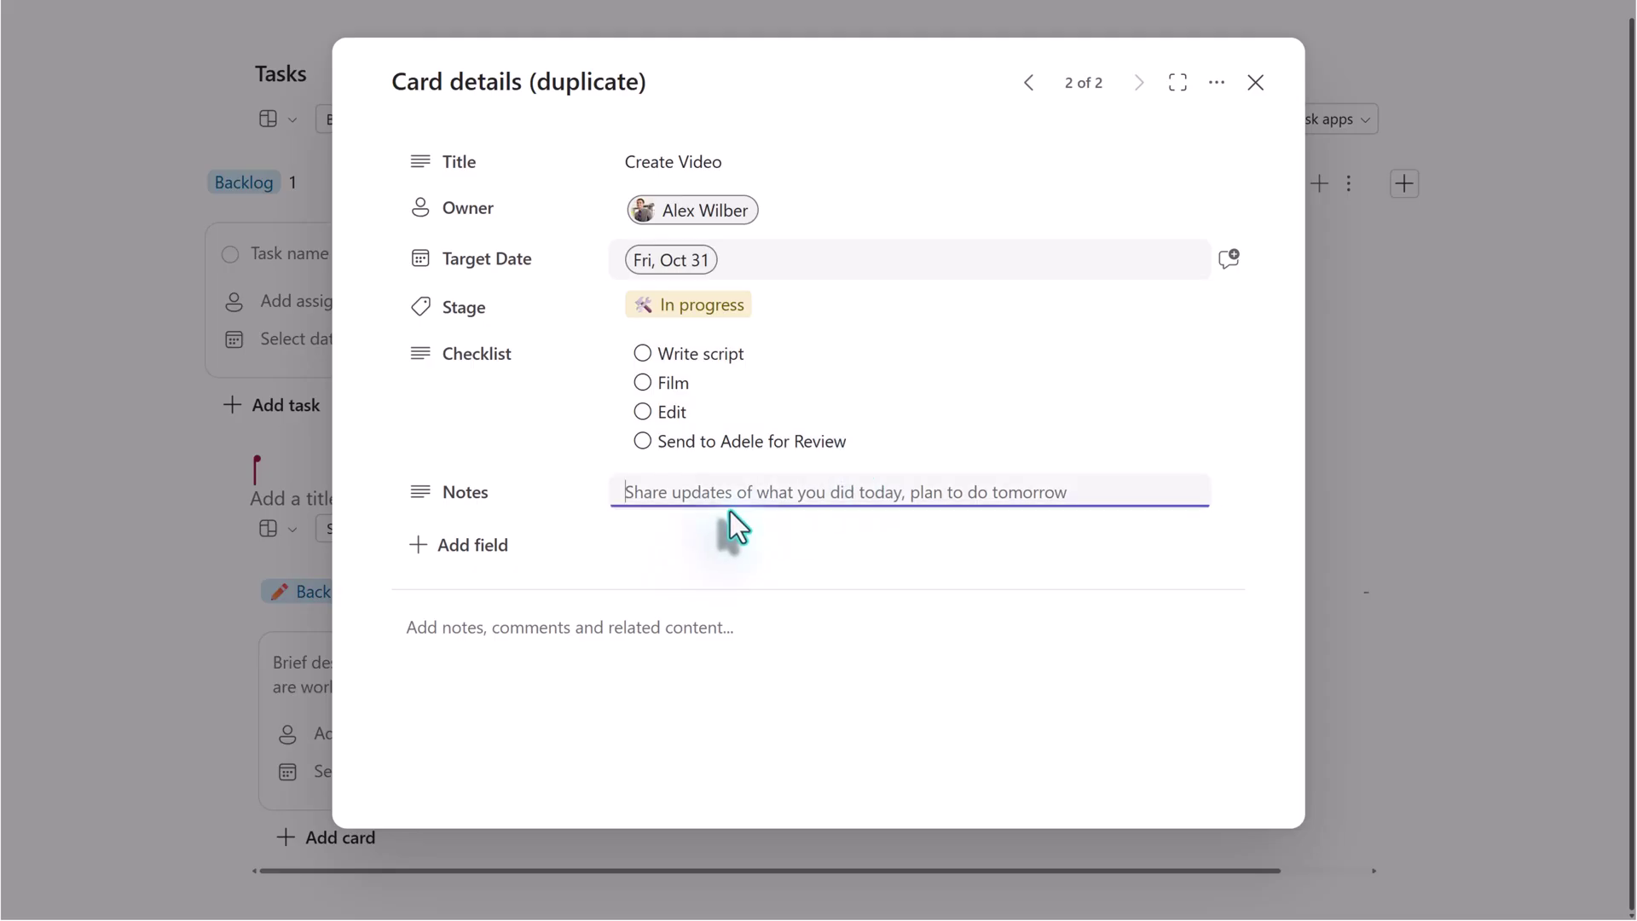
type("Wrote scr")
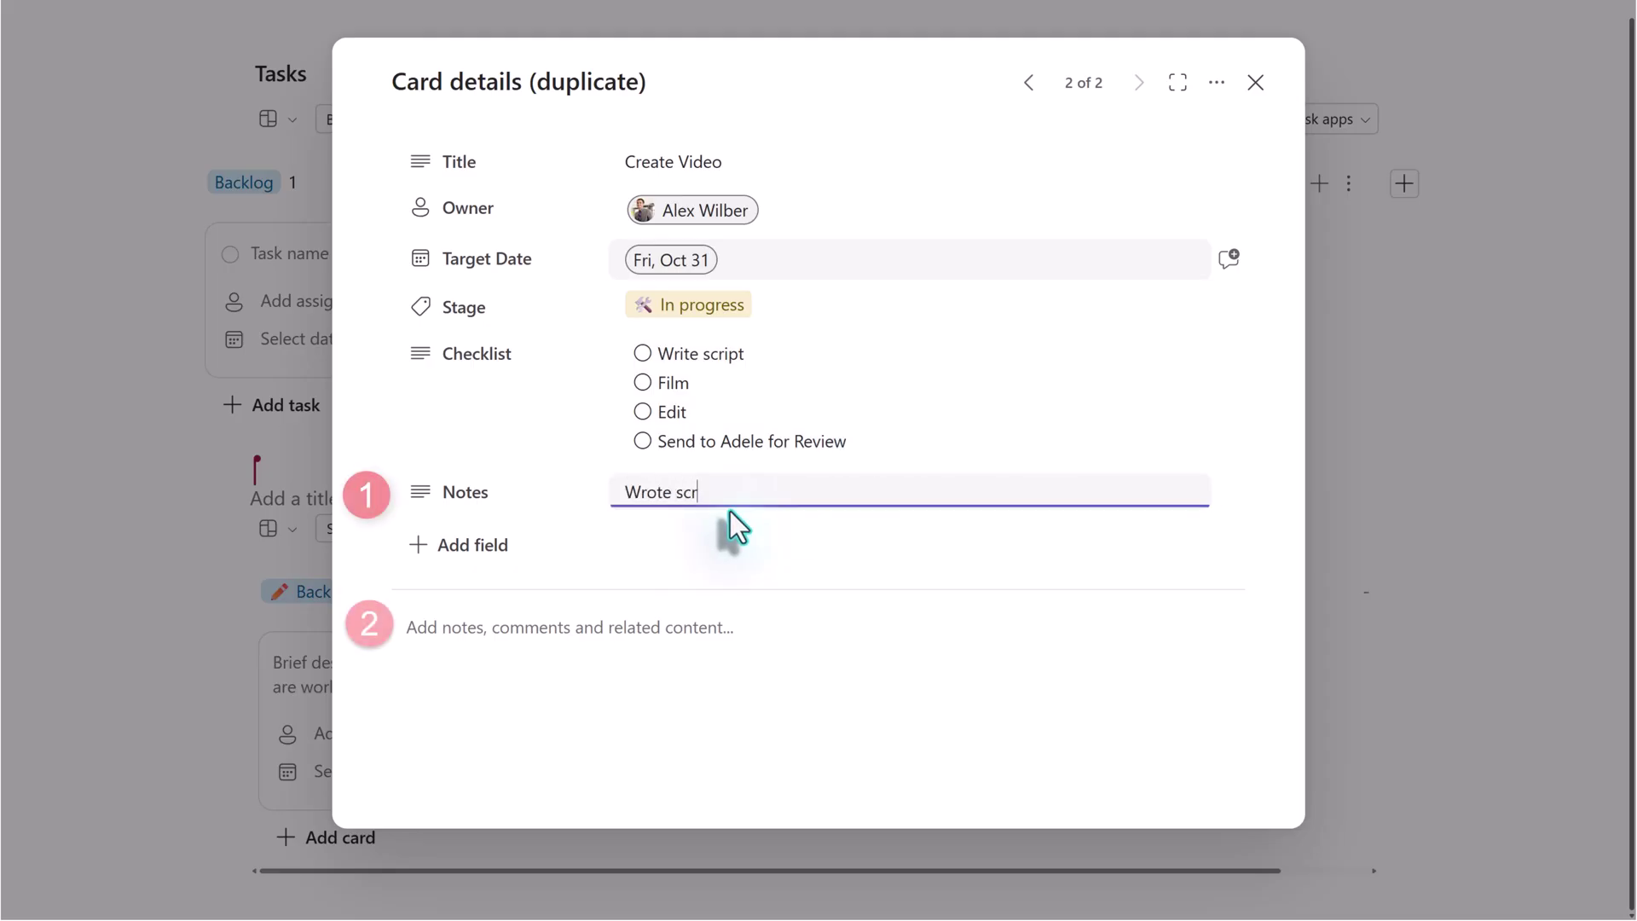
type("ipt today, will film and edit tomorrow.")
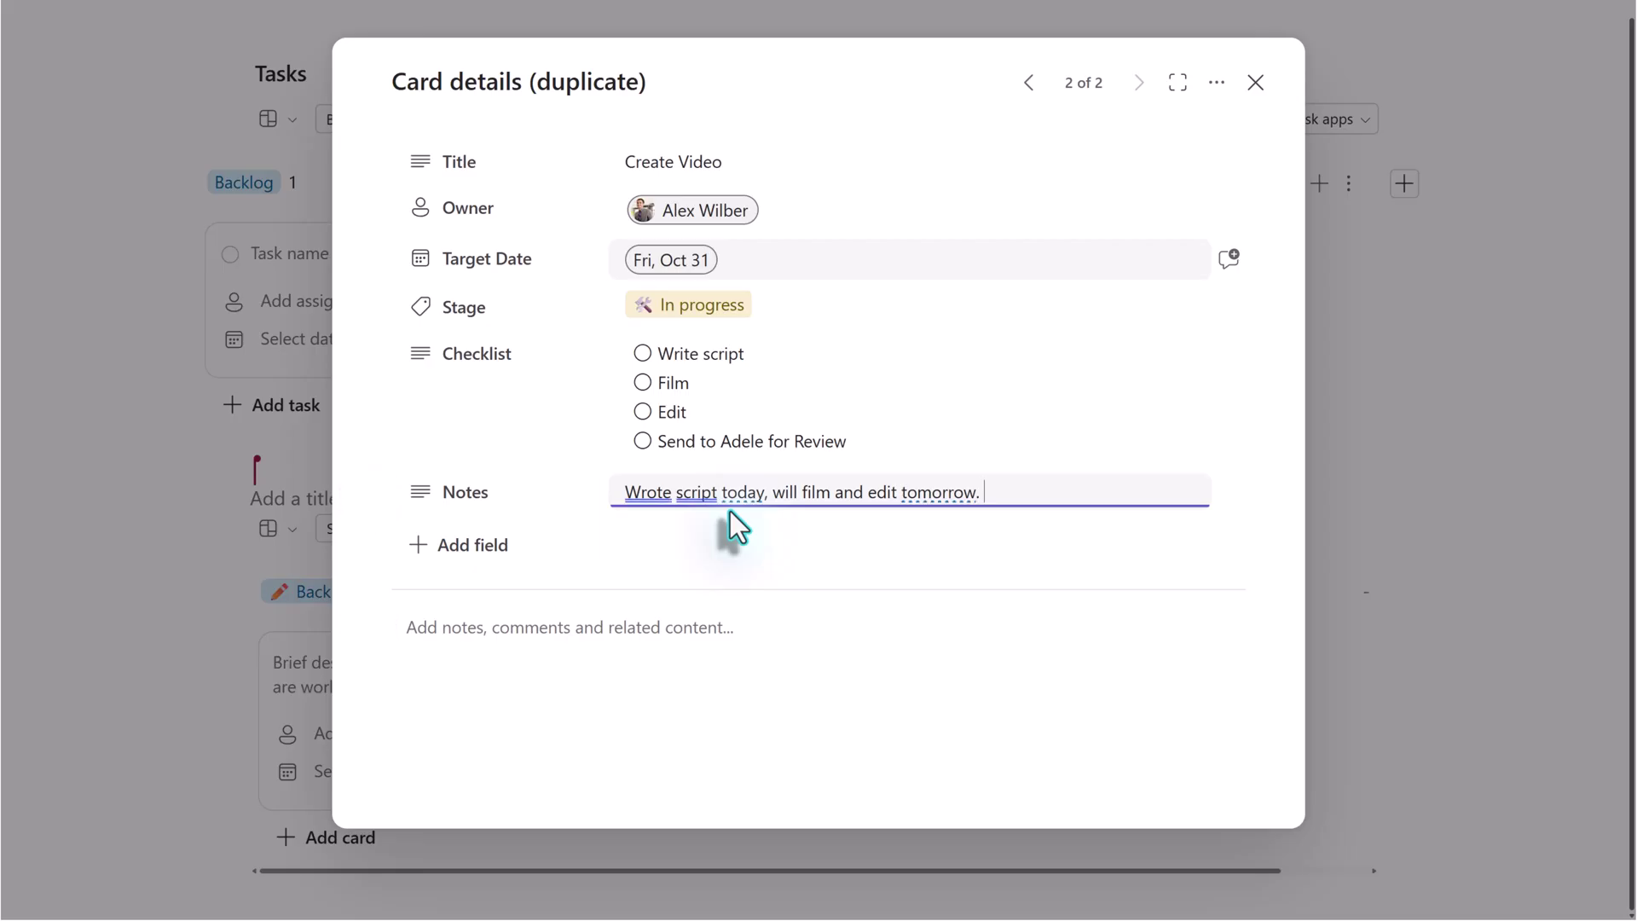
key("Return")
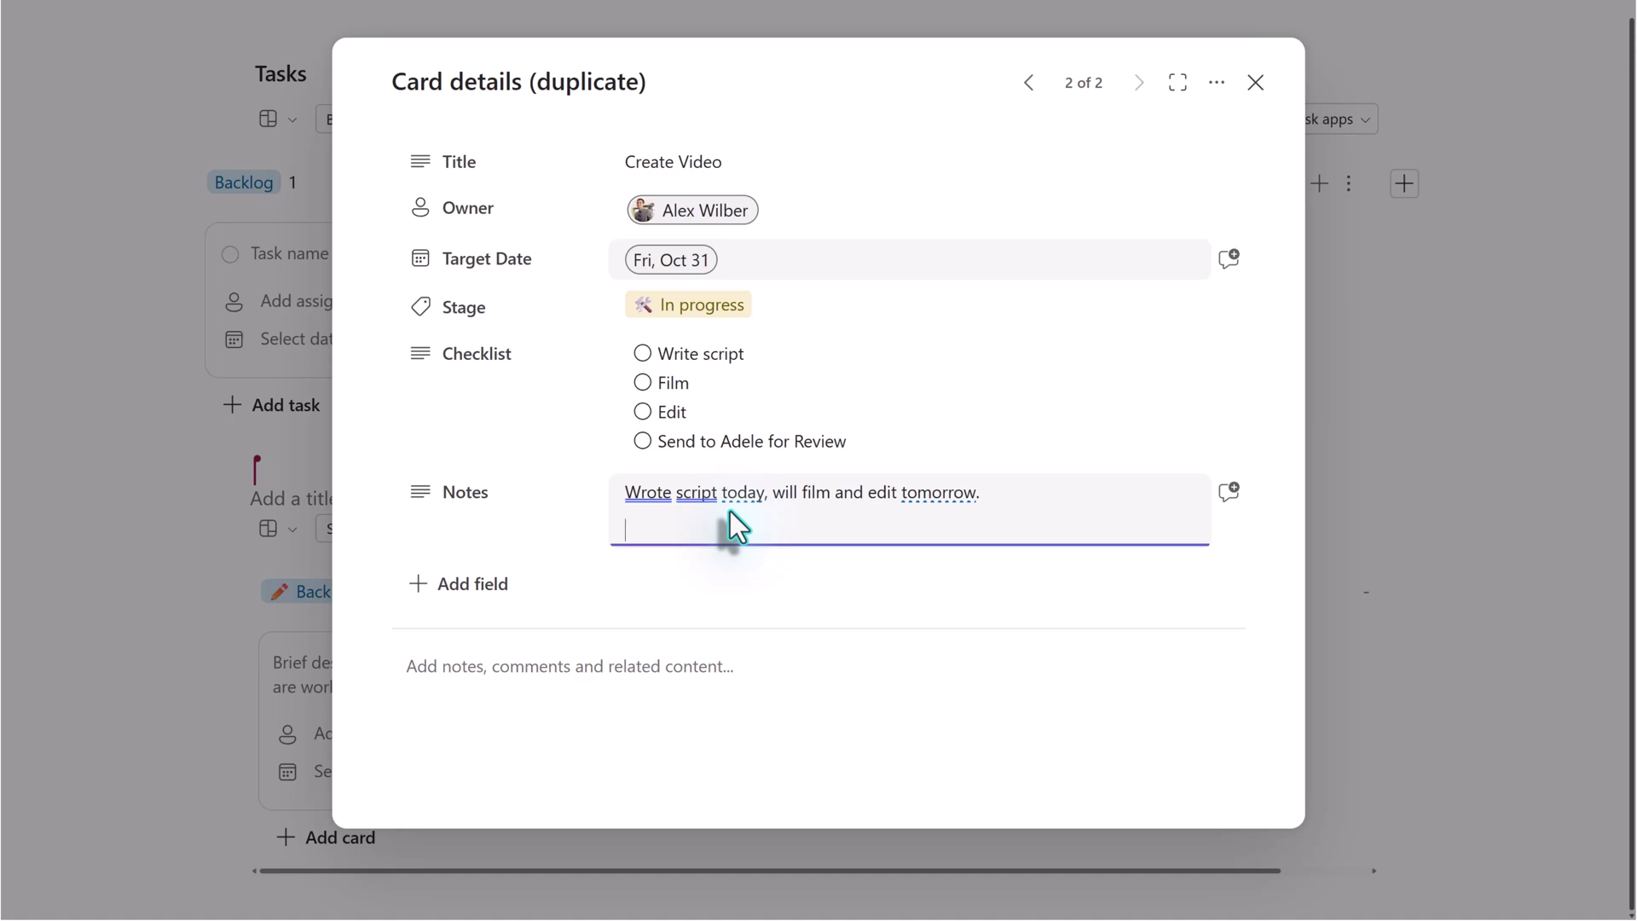
type("Having problems editing.")
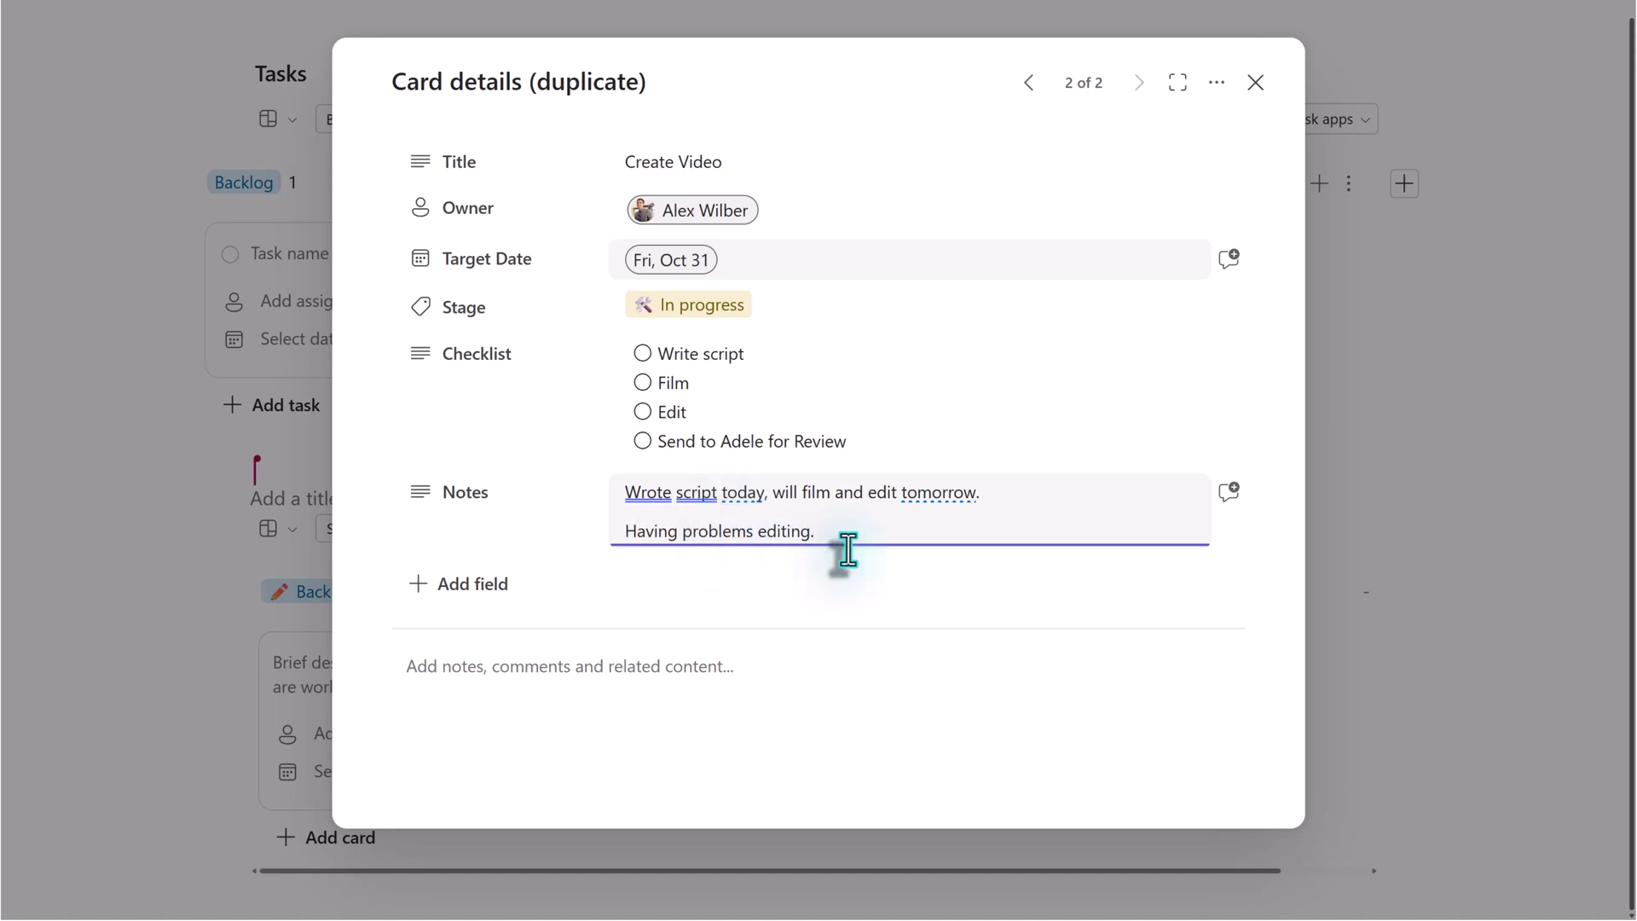
Post the comment "I need help editing." on the card's Notes field
left_click(1226, 495)
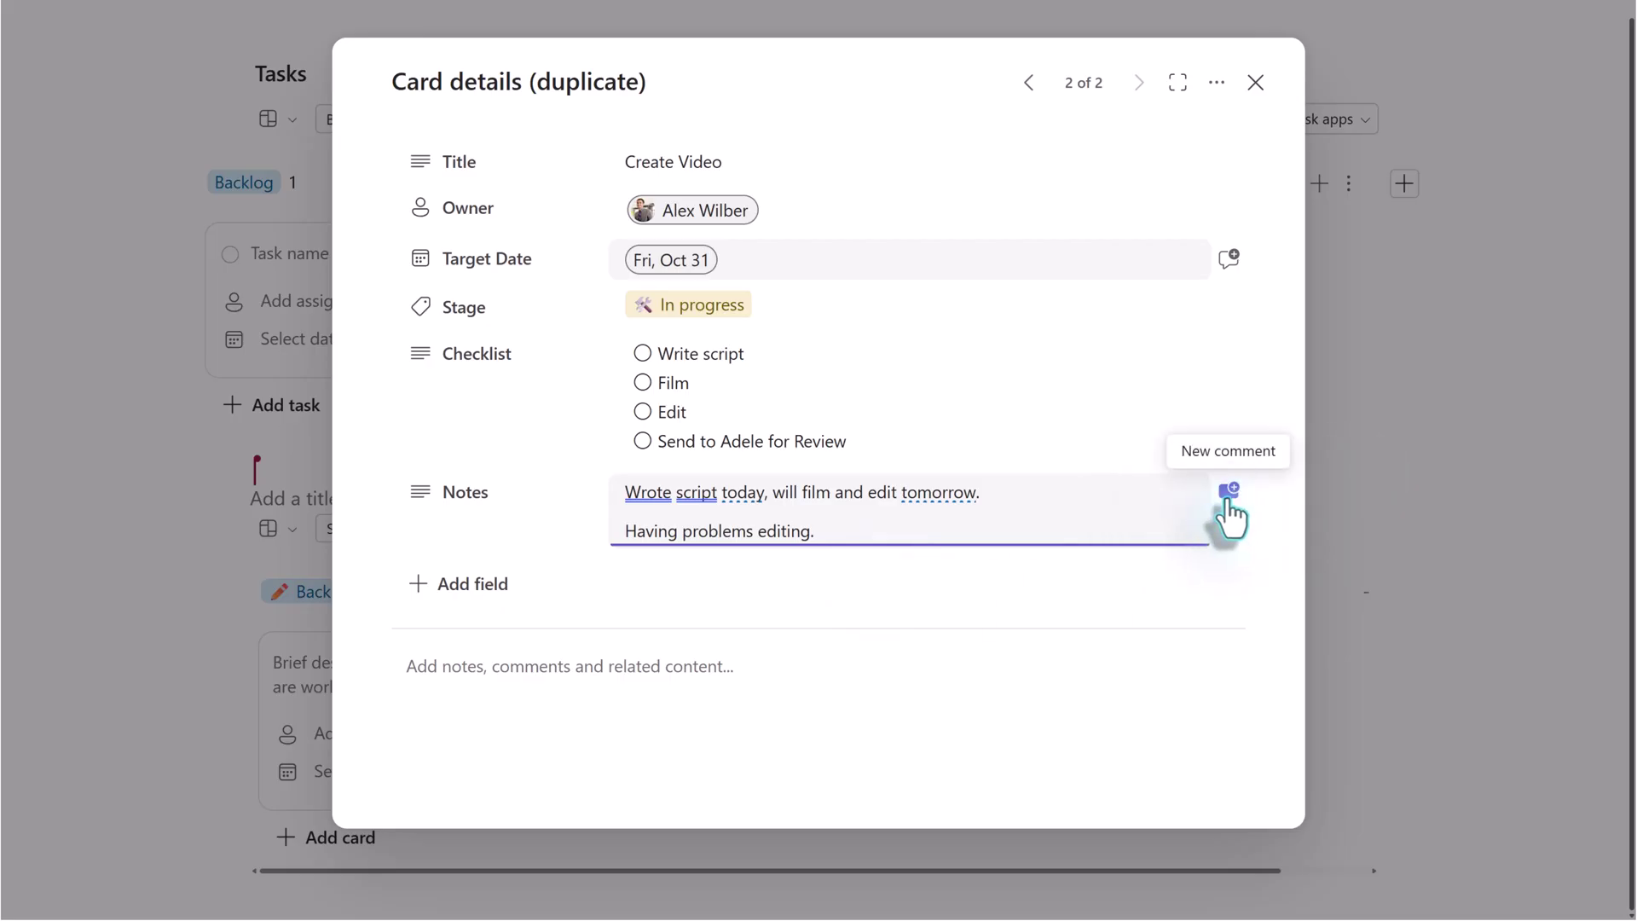
left_click(1229, 499)
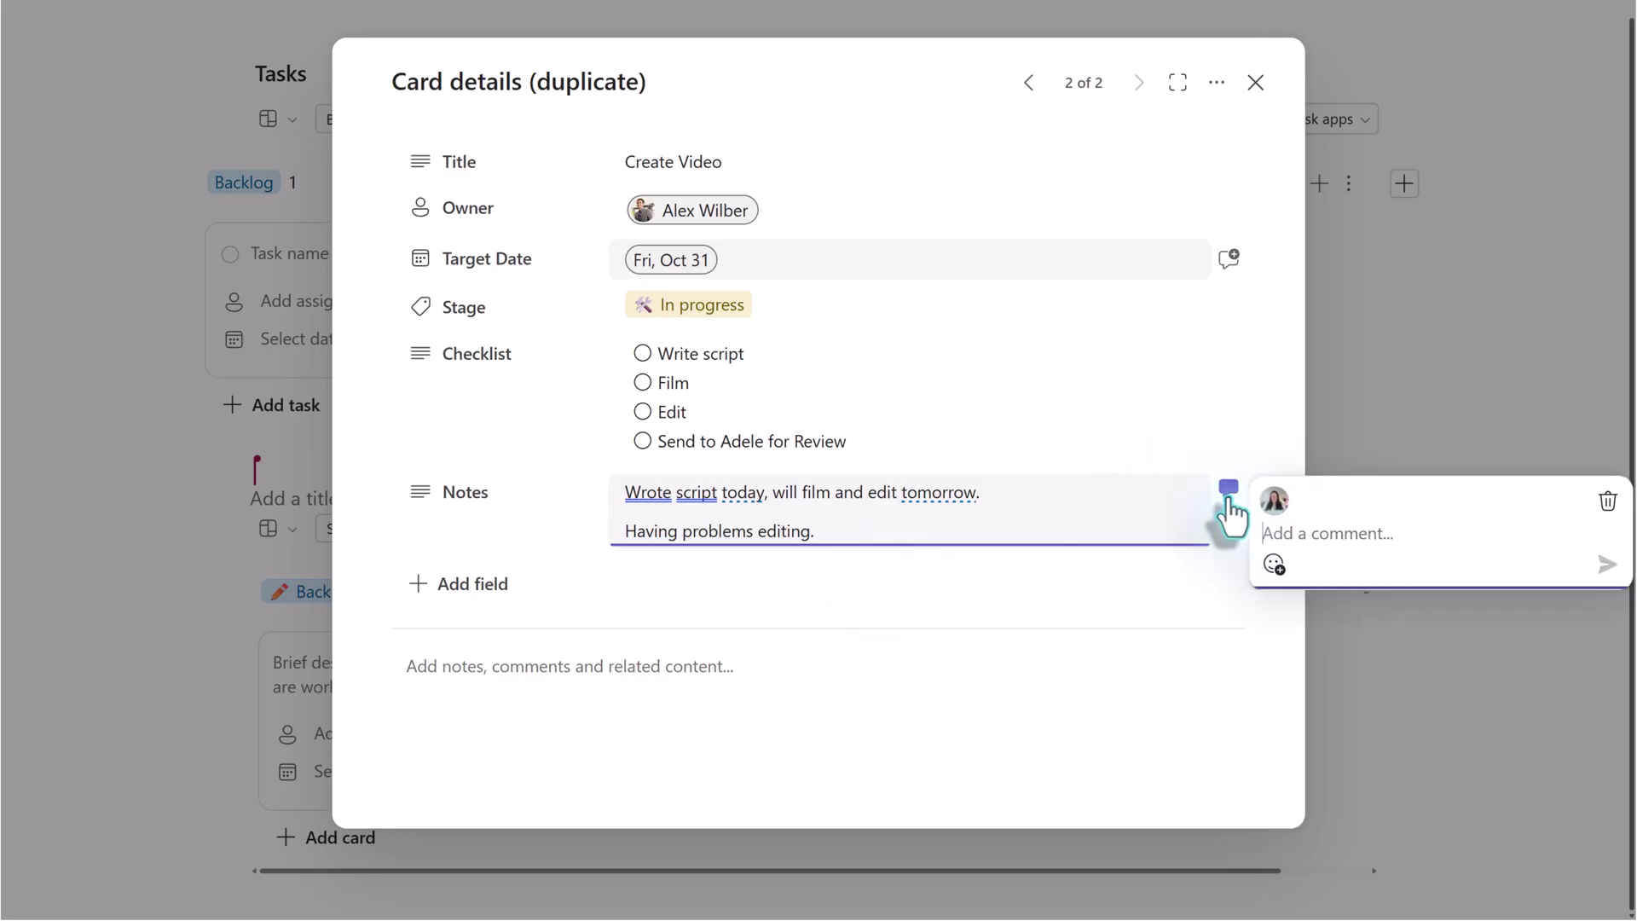
left_click(1324, 537)
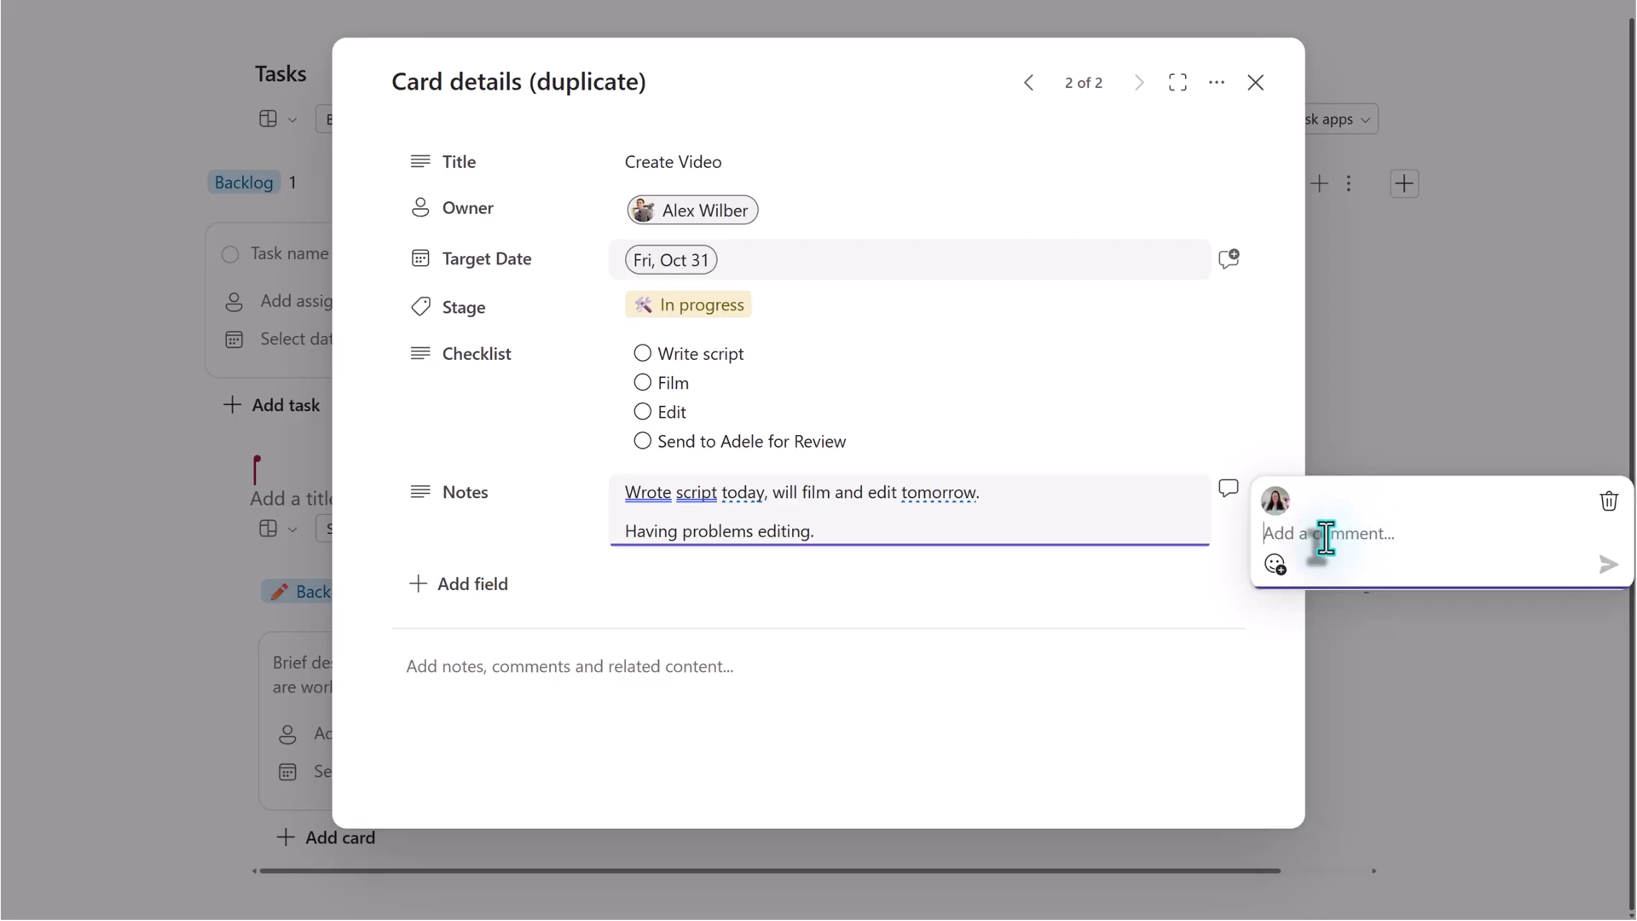
type("I need help editing.")
left_click(1607, 563)
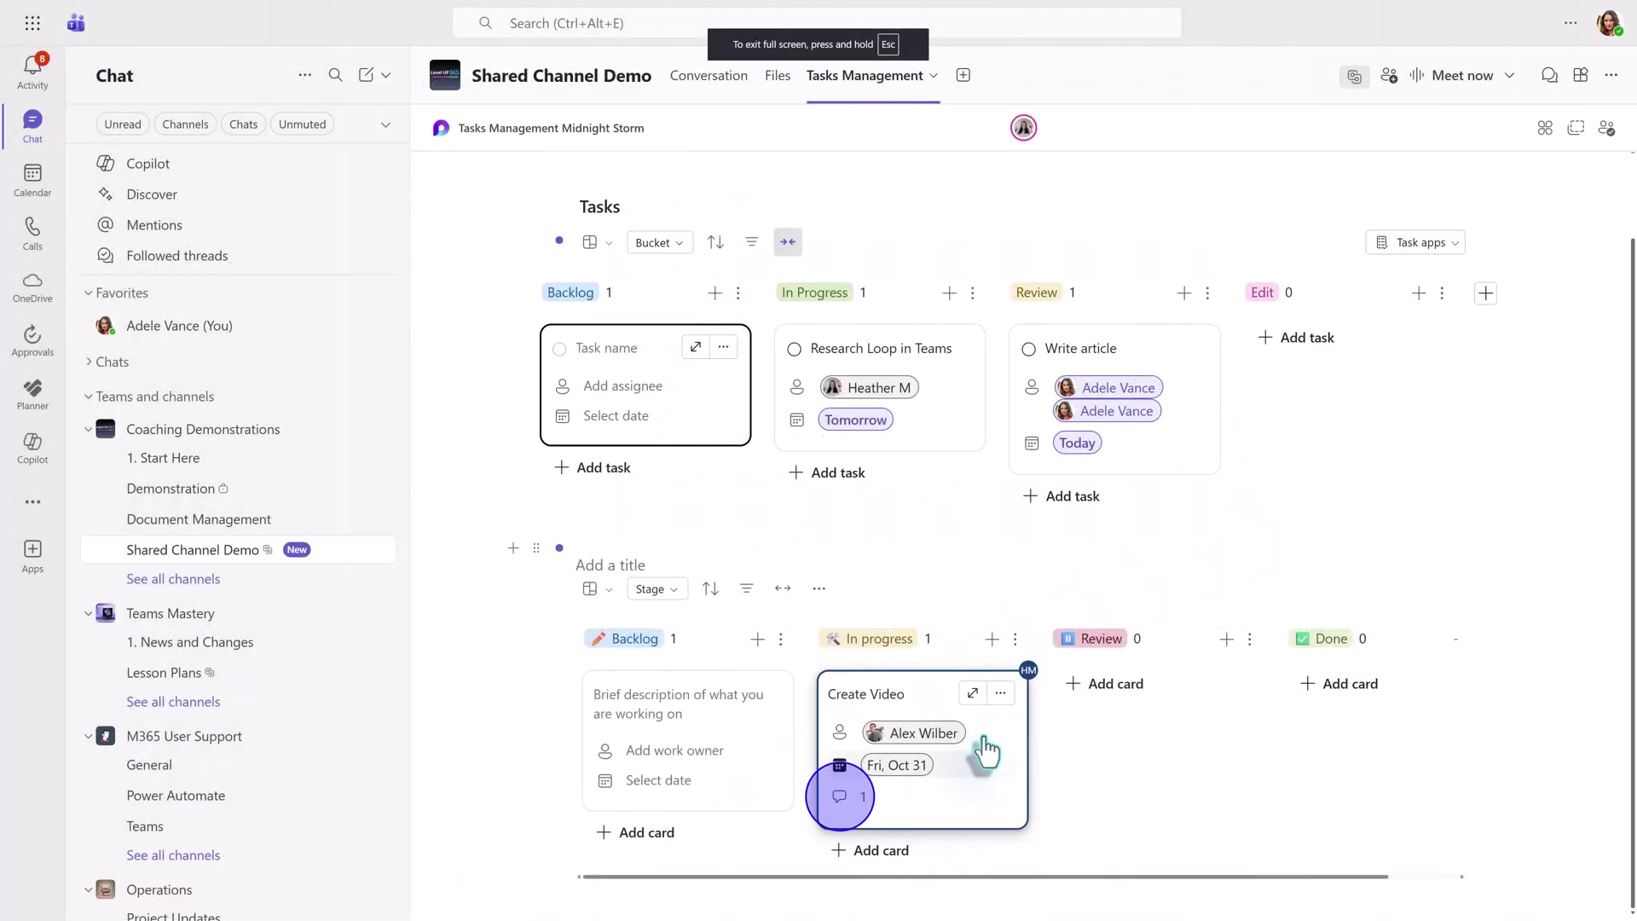
From the other member's account, open the "Create Video" card and reply "What Can I help with." to the Notes comment
left_click(972, 693)
left_click(1350, 578)
left_click(1170, 693)
type("What Can I help with.")
left_click(1301, 720)
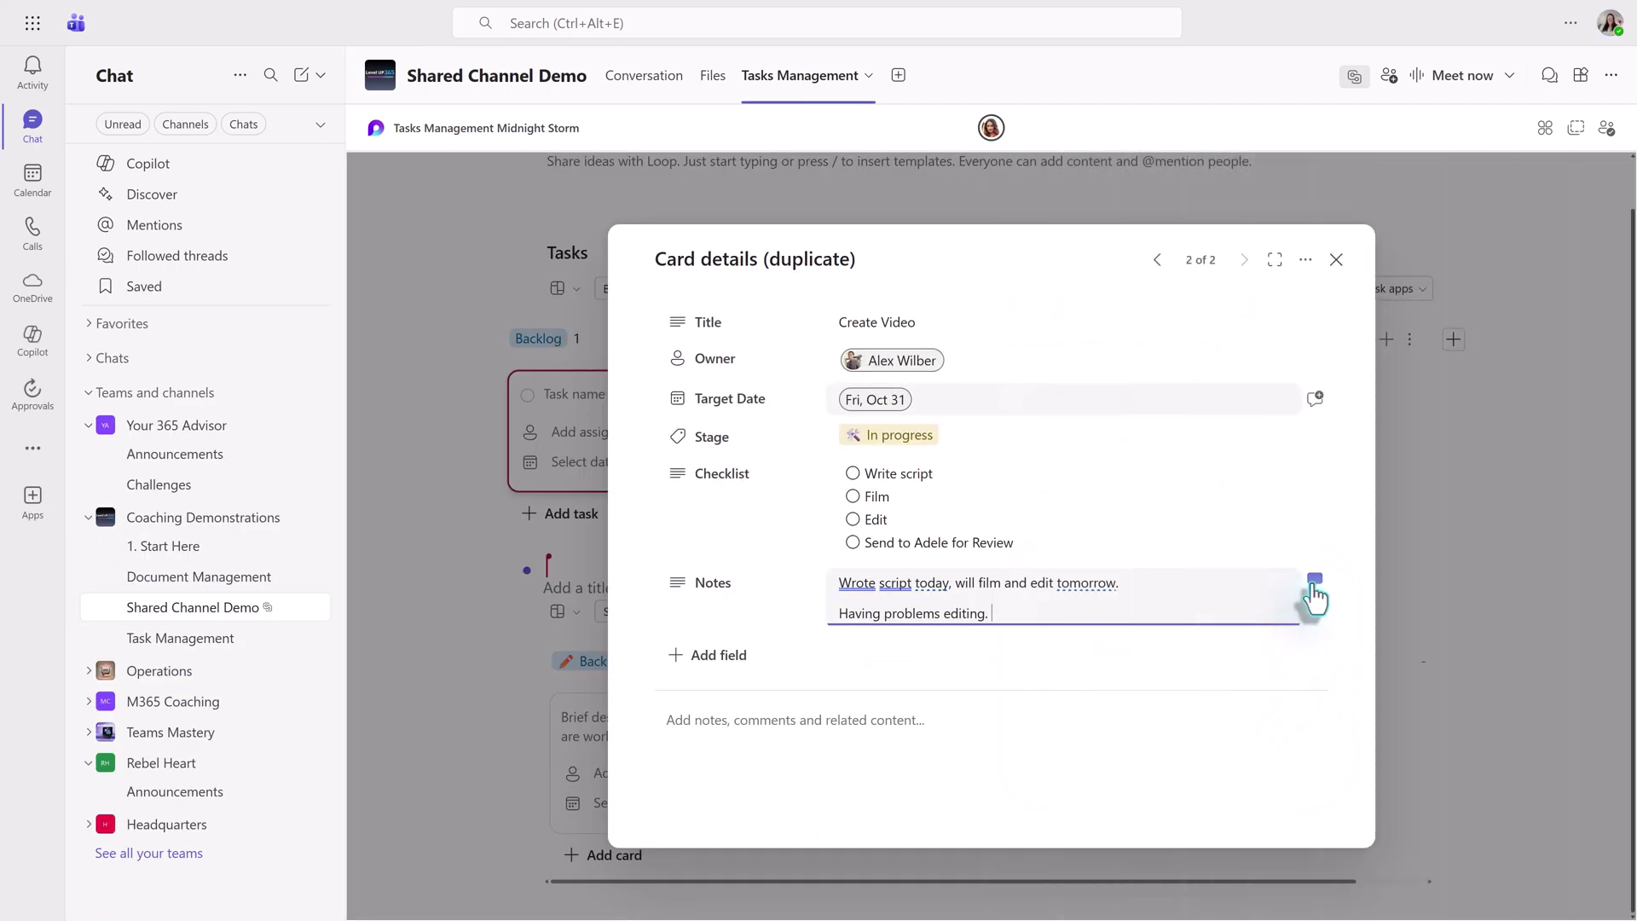
Back in the first account, reply "My compuer is crashing and I cannot finish the file." in the Notes comment thread and view the conversation
left_click(1313, 583)
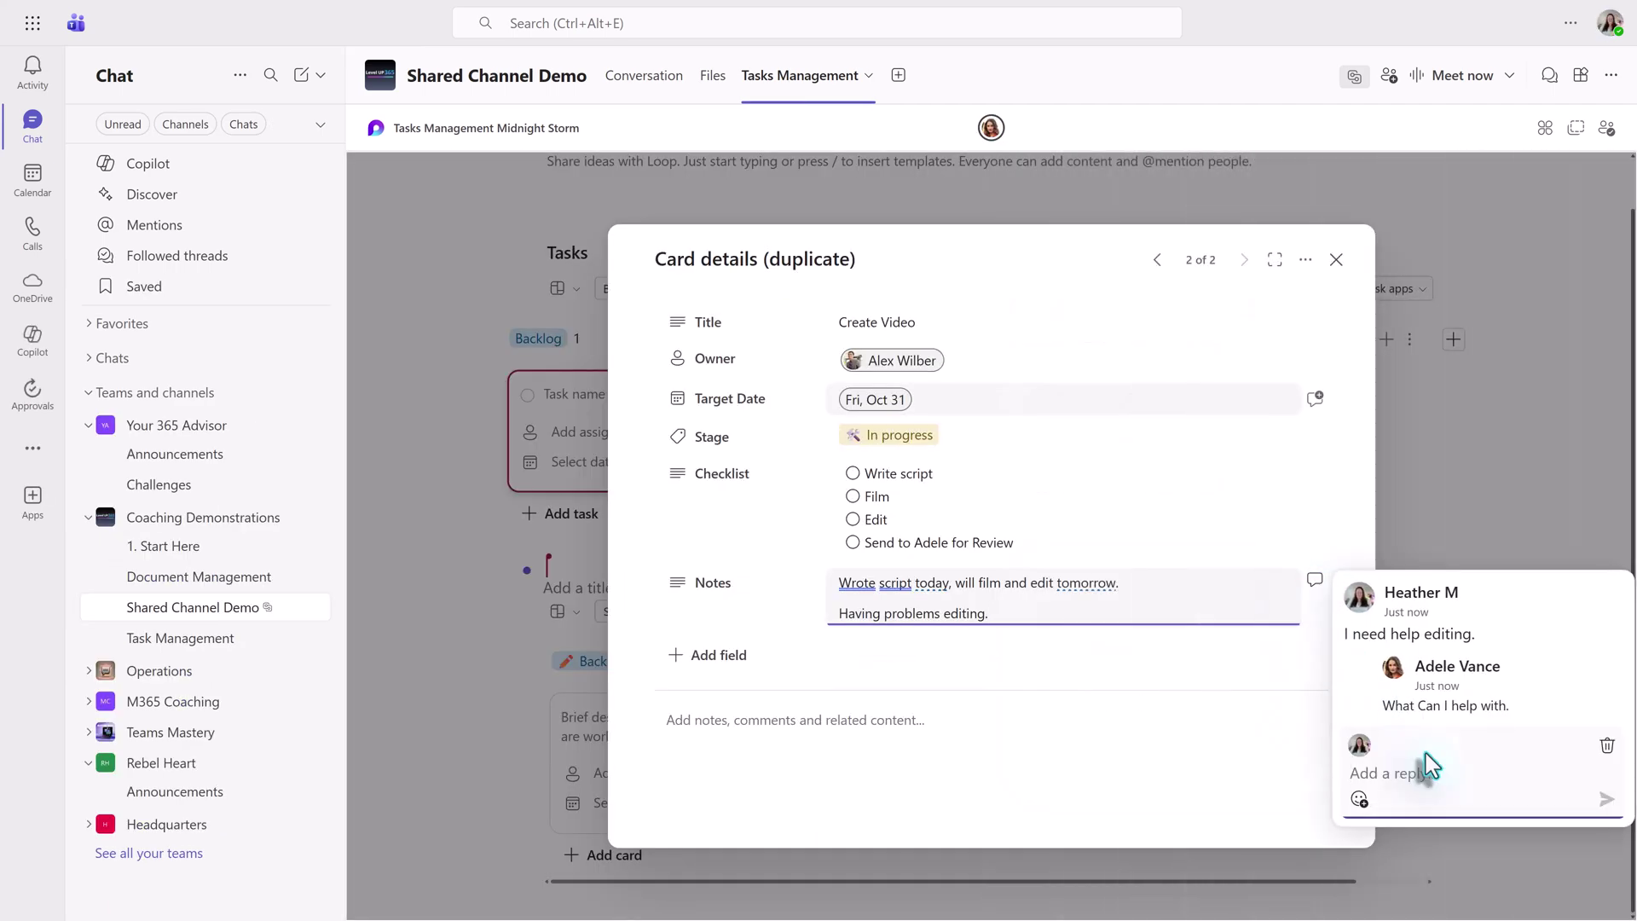
type("My d")
type("omputer is crashing and I cannot finsih")
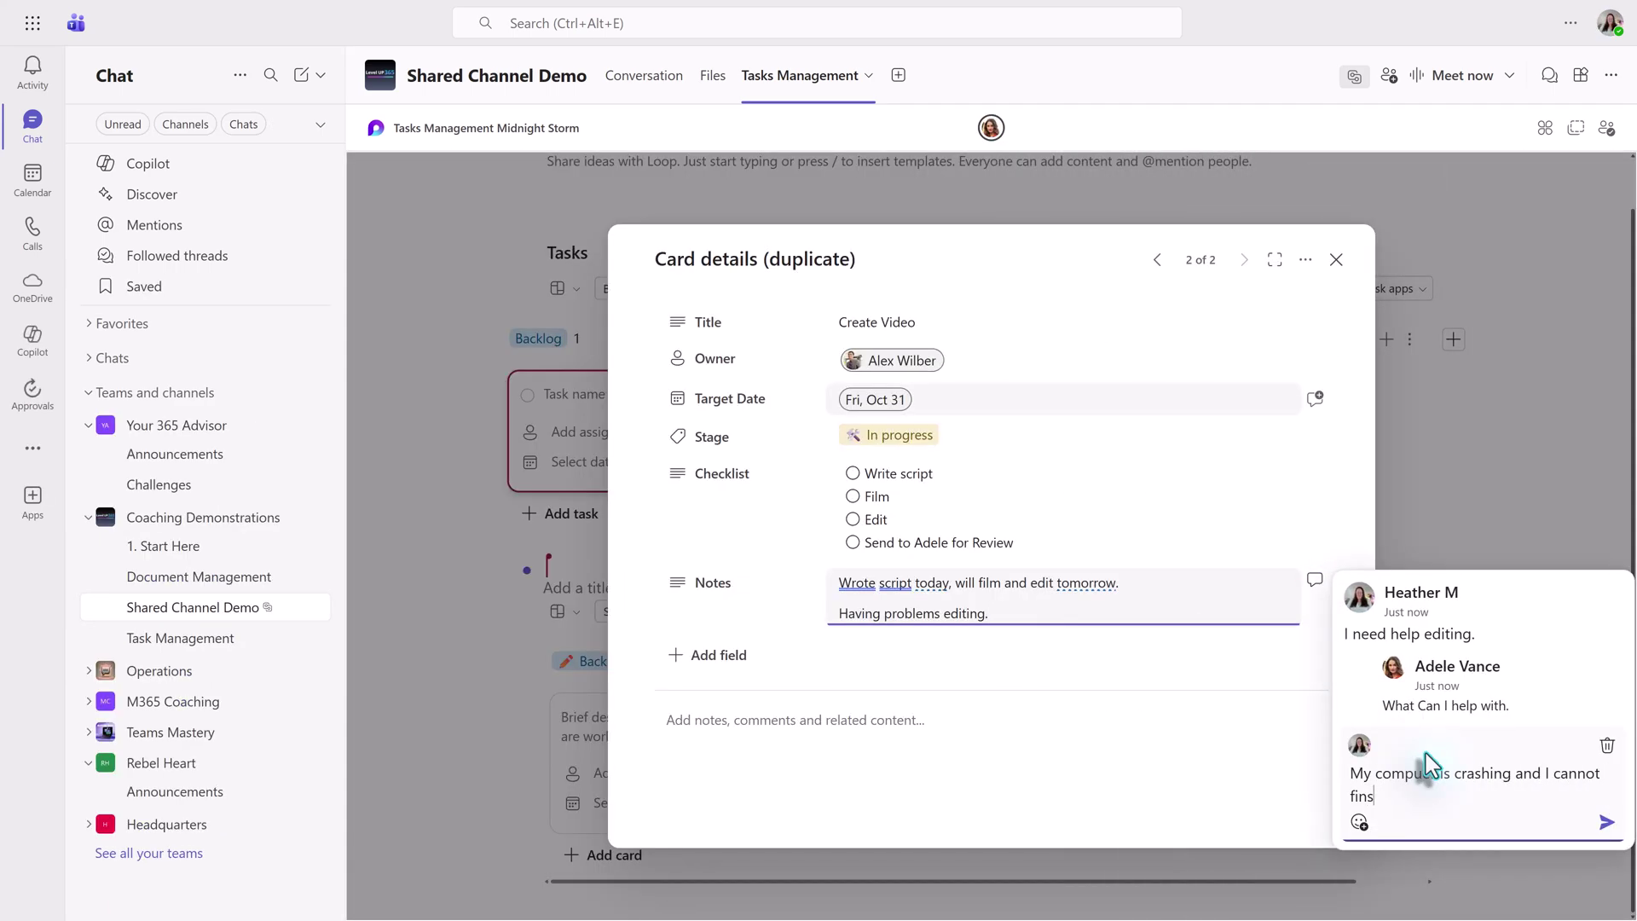
left_click(1315, 581)
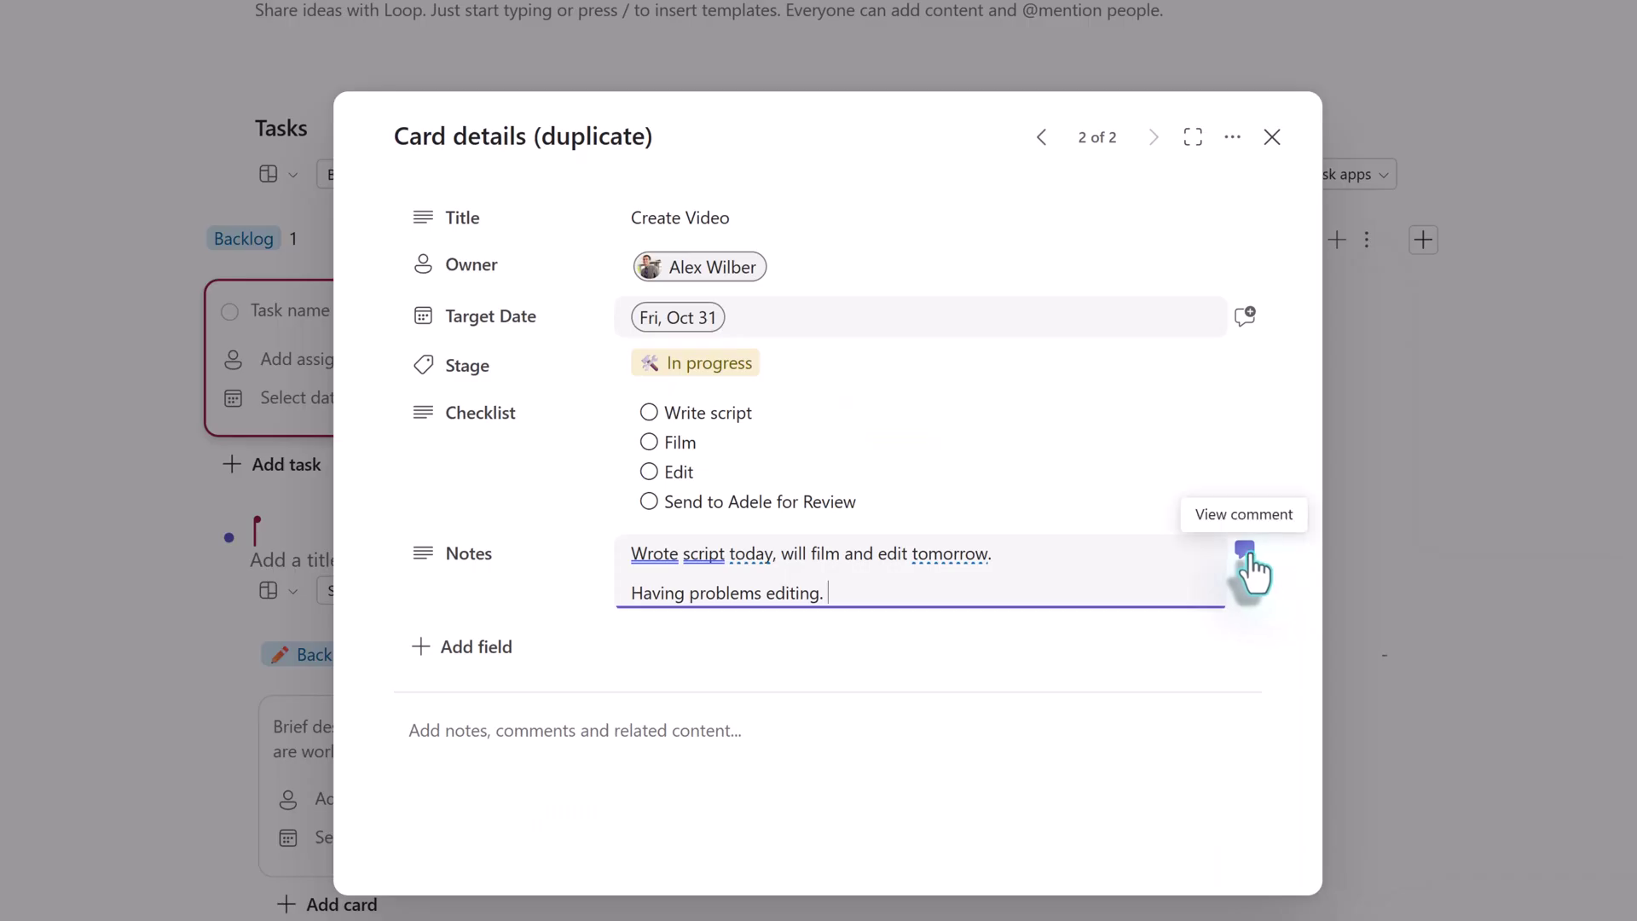
left_click(1246, 552)
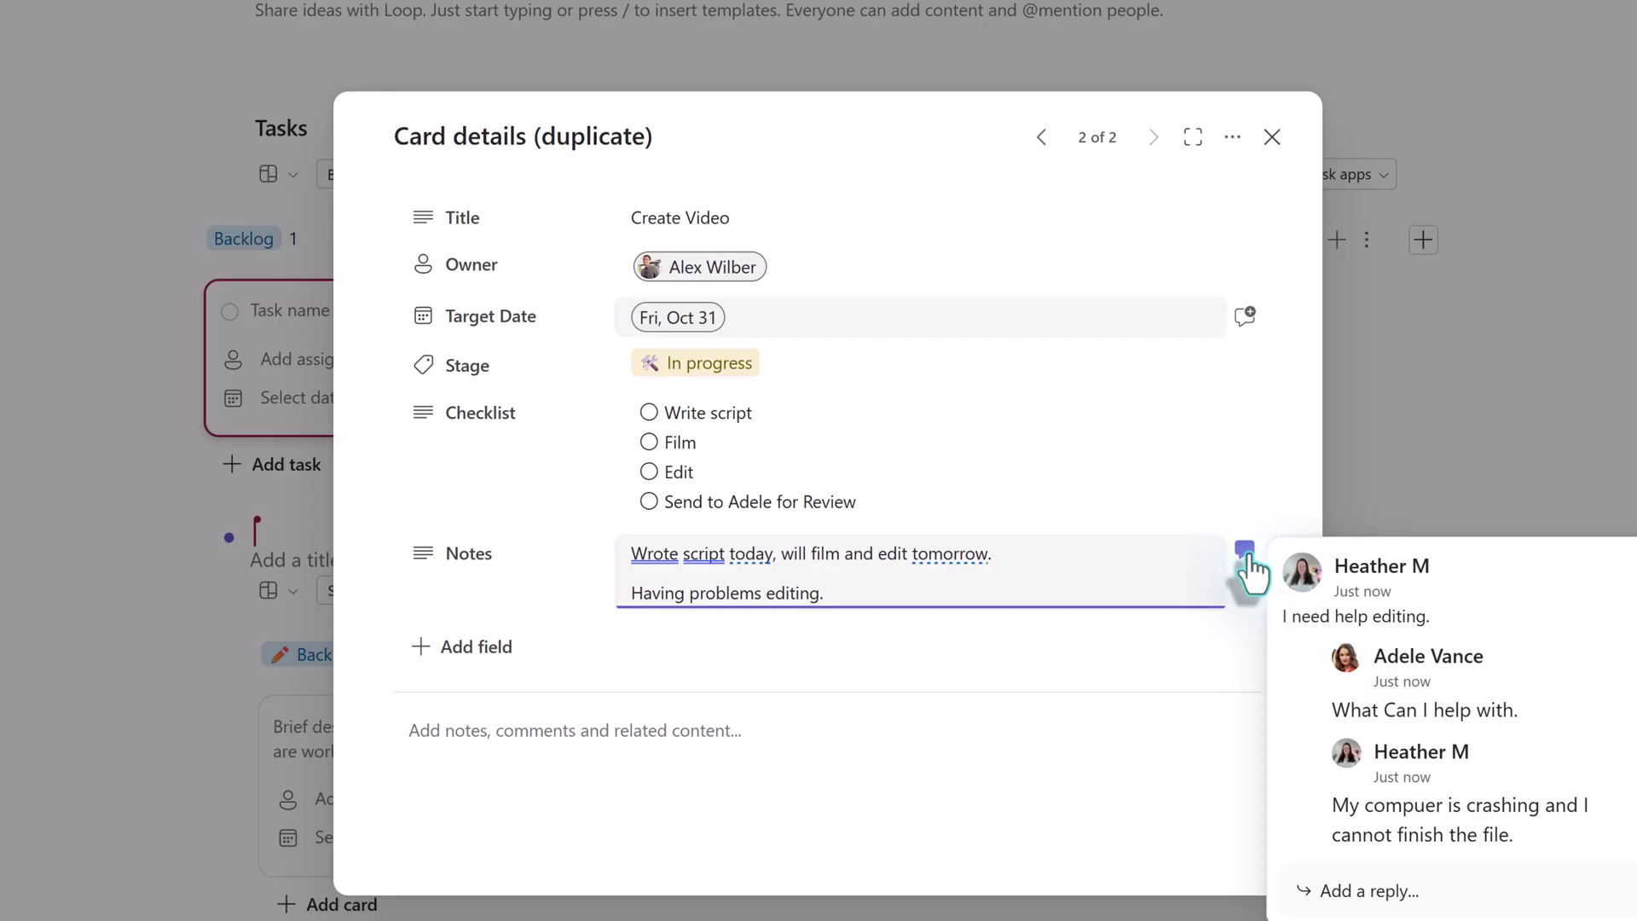
Rename the "Create Video" card's Notes field to "Status"
left_click(529, 561)
key("BackSpace")
key("BackSpace")
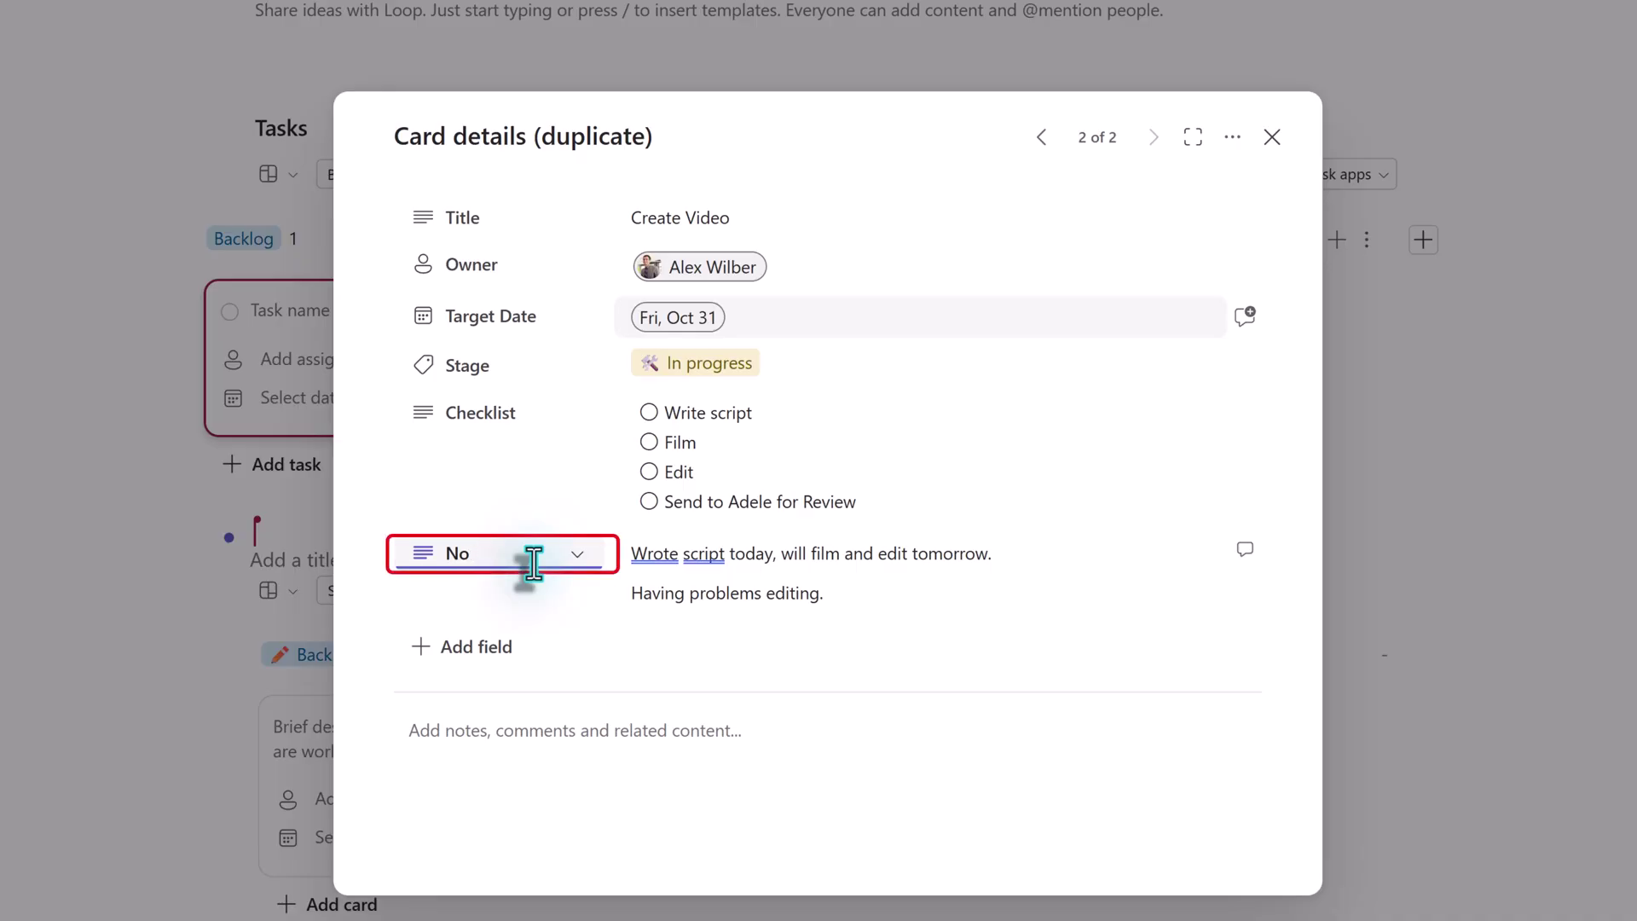
key("BackSpace")
key("BackSpace")
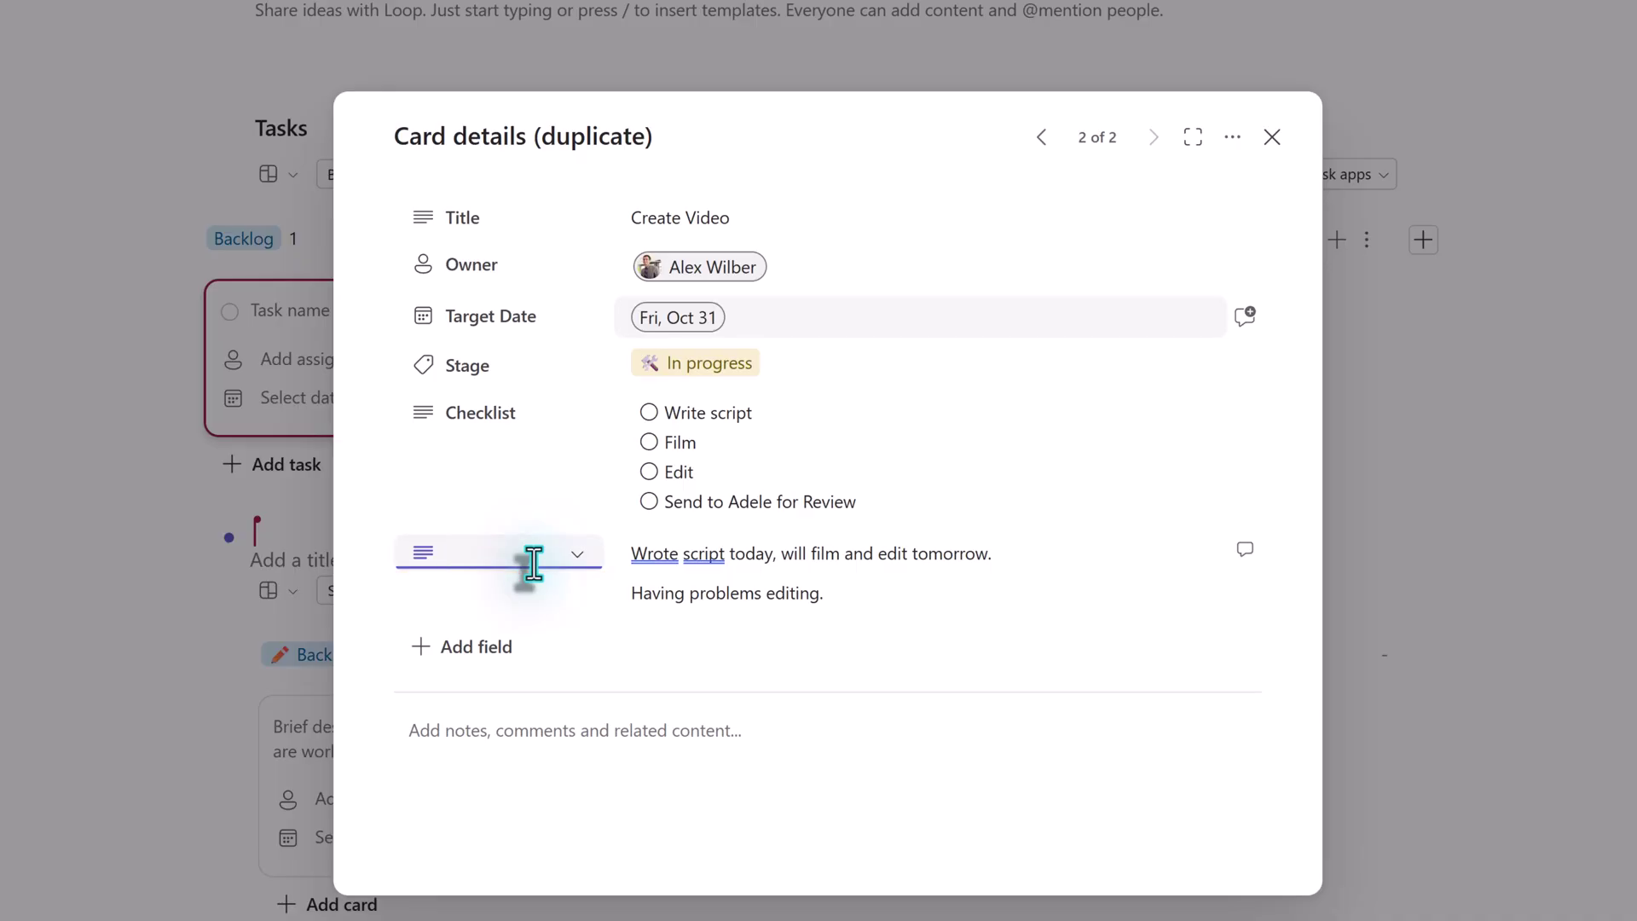
type("Status")
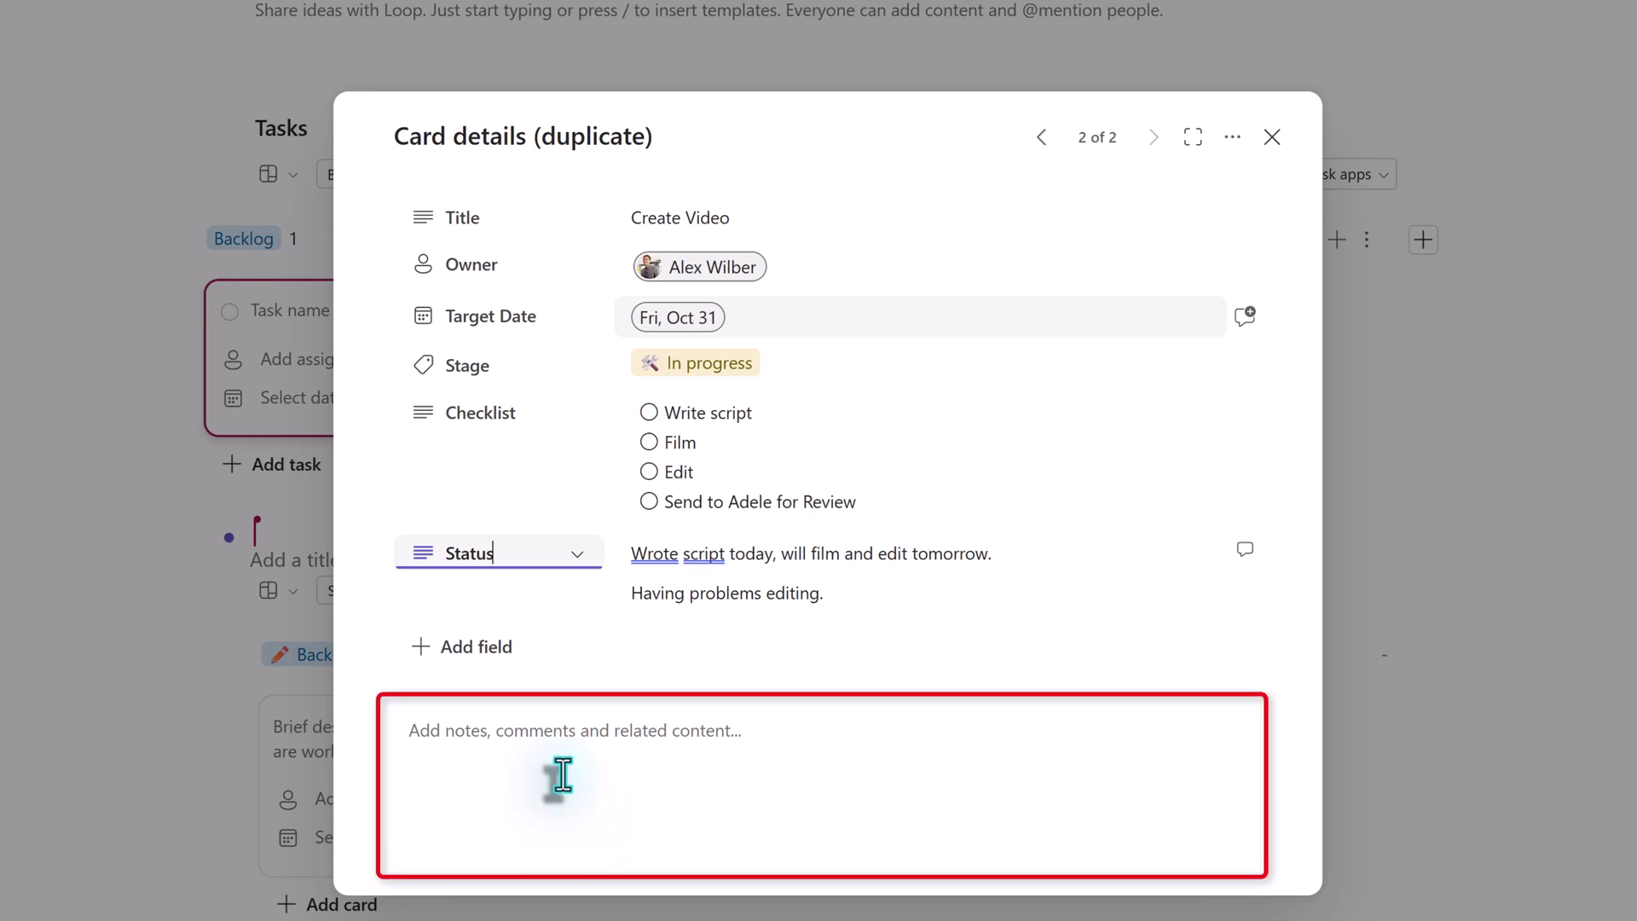
Add the card note "Film a video about how to use loop in Teams. focus on shared and private channels as the example."
left_click(562, 773)
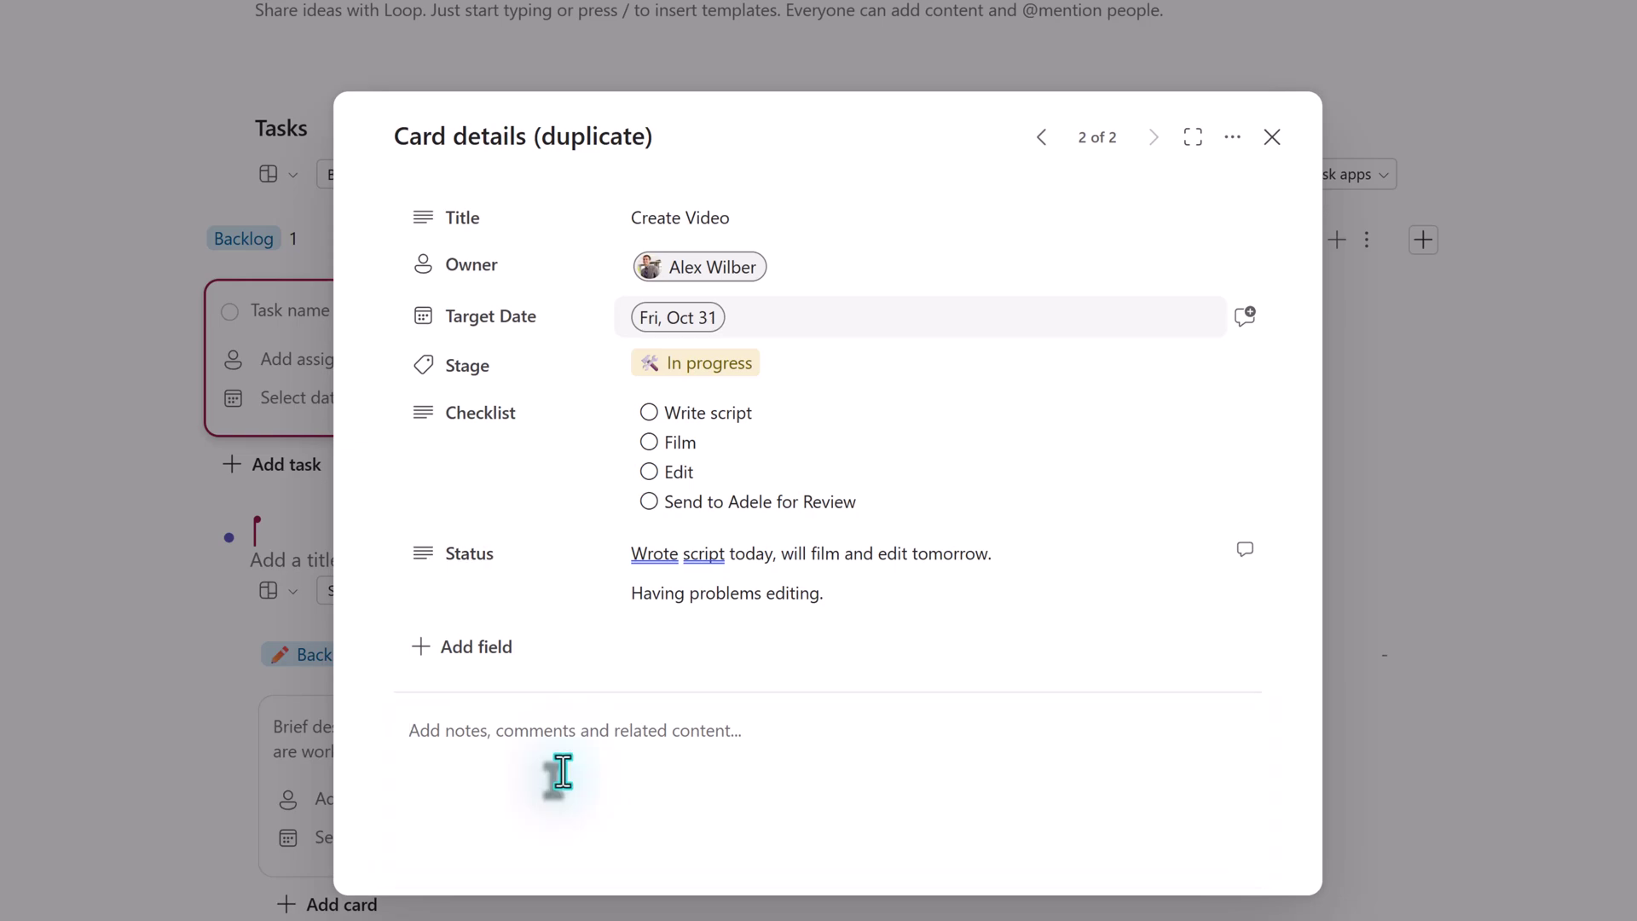
type("Film a vido")
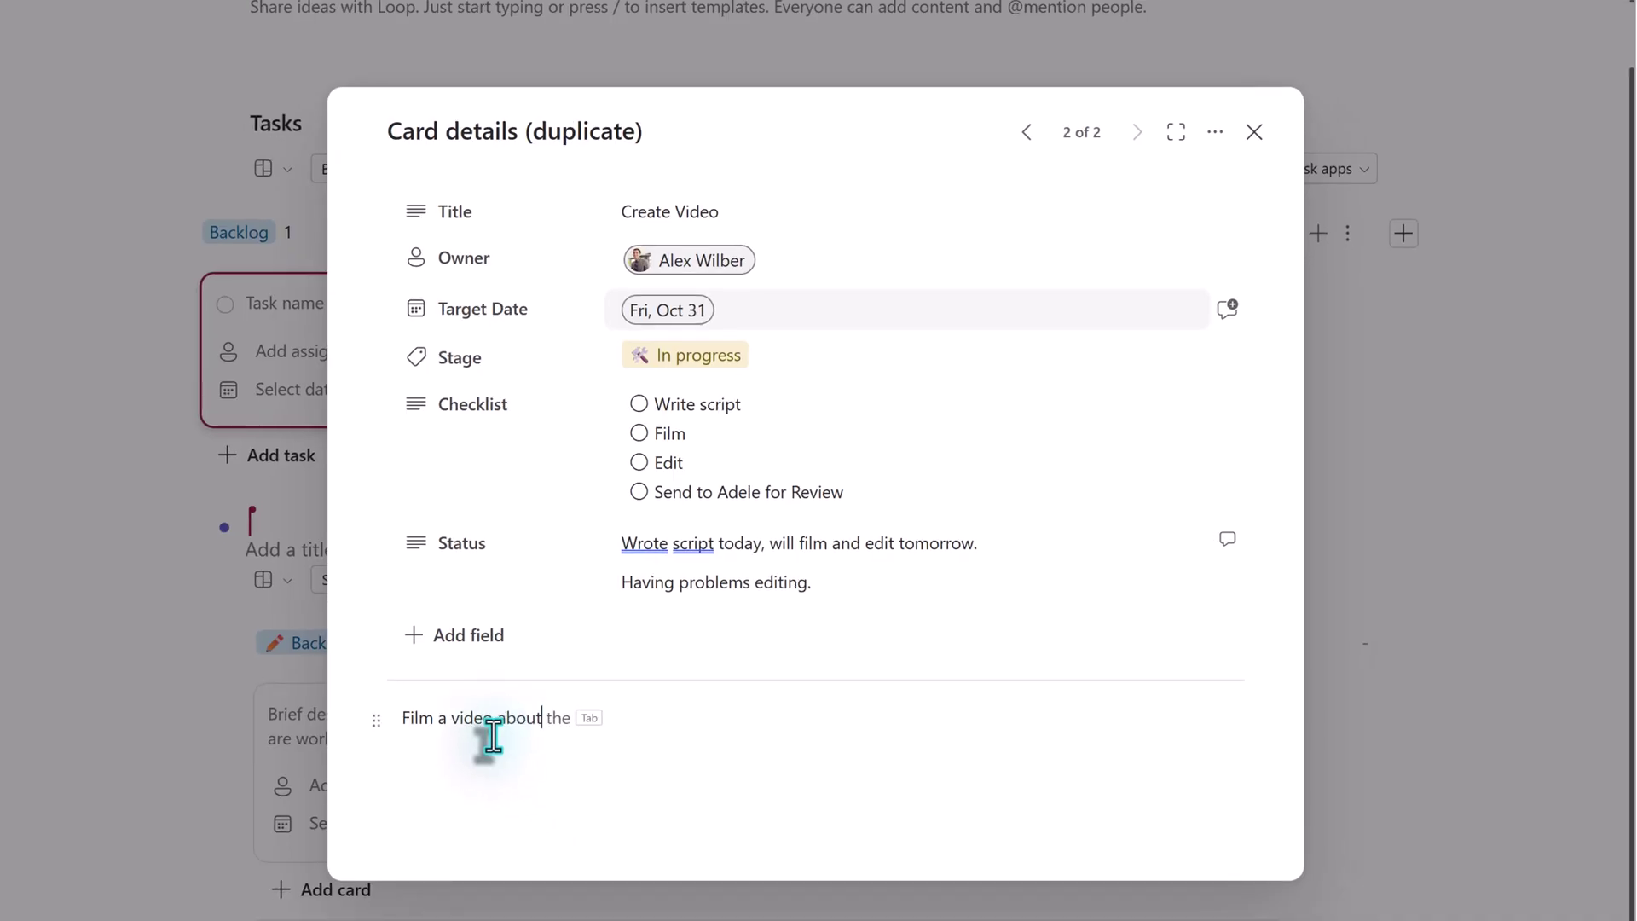
type("how to use loop in Teams. focus on ")
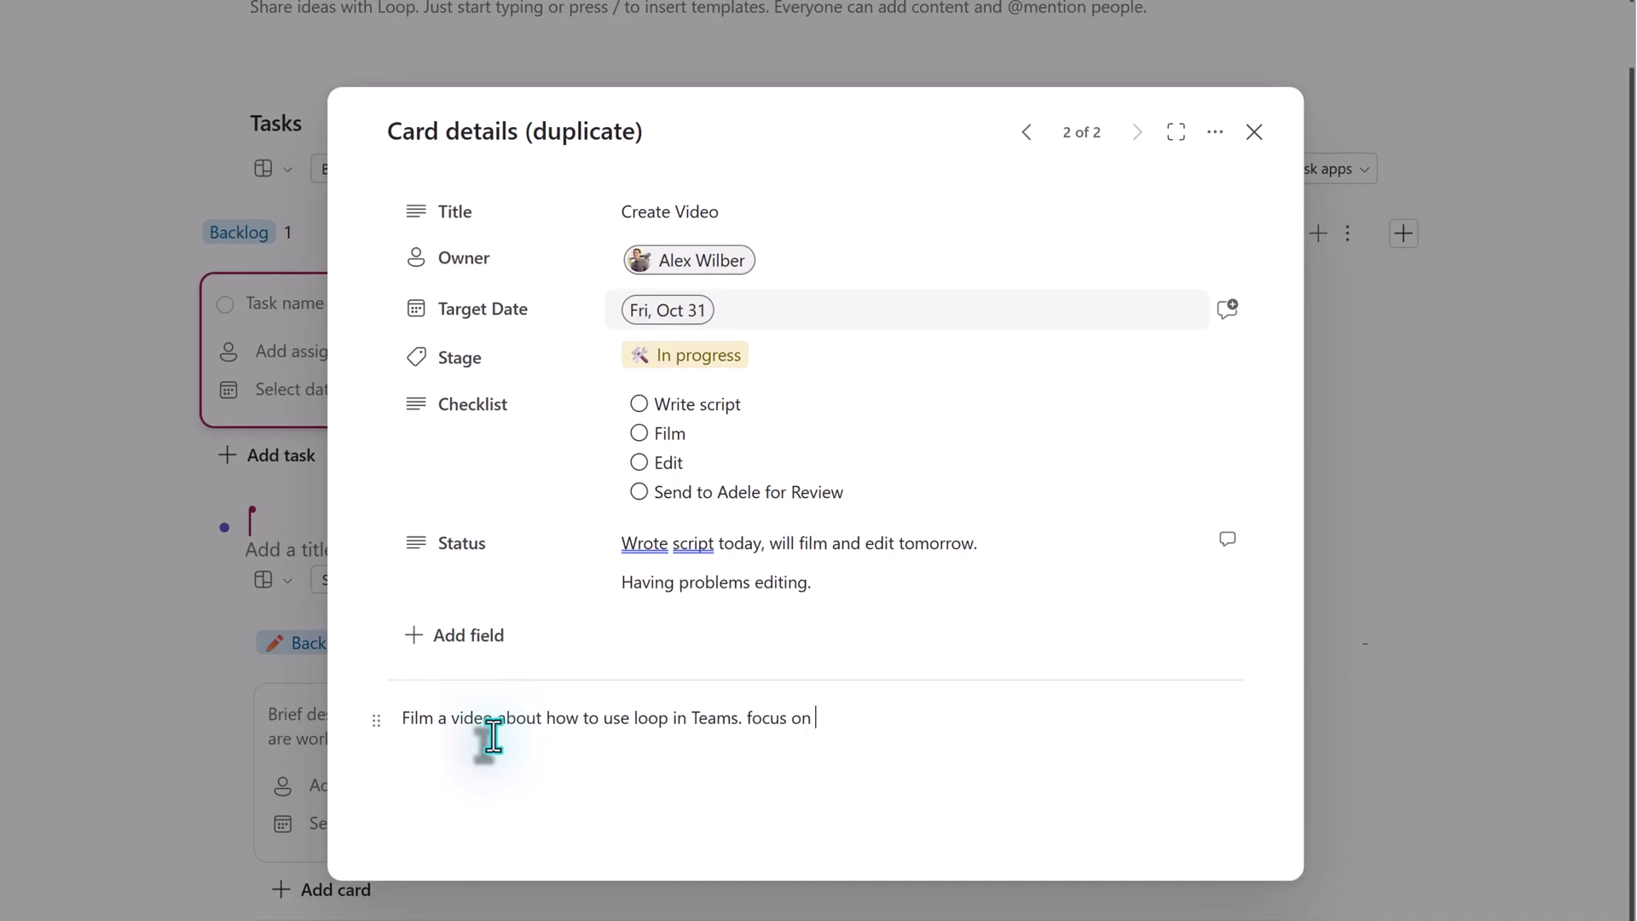
type("shared and private channel")
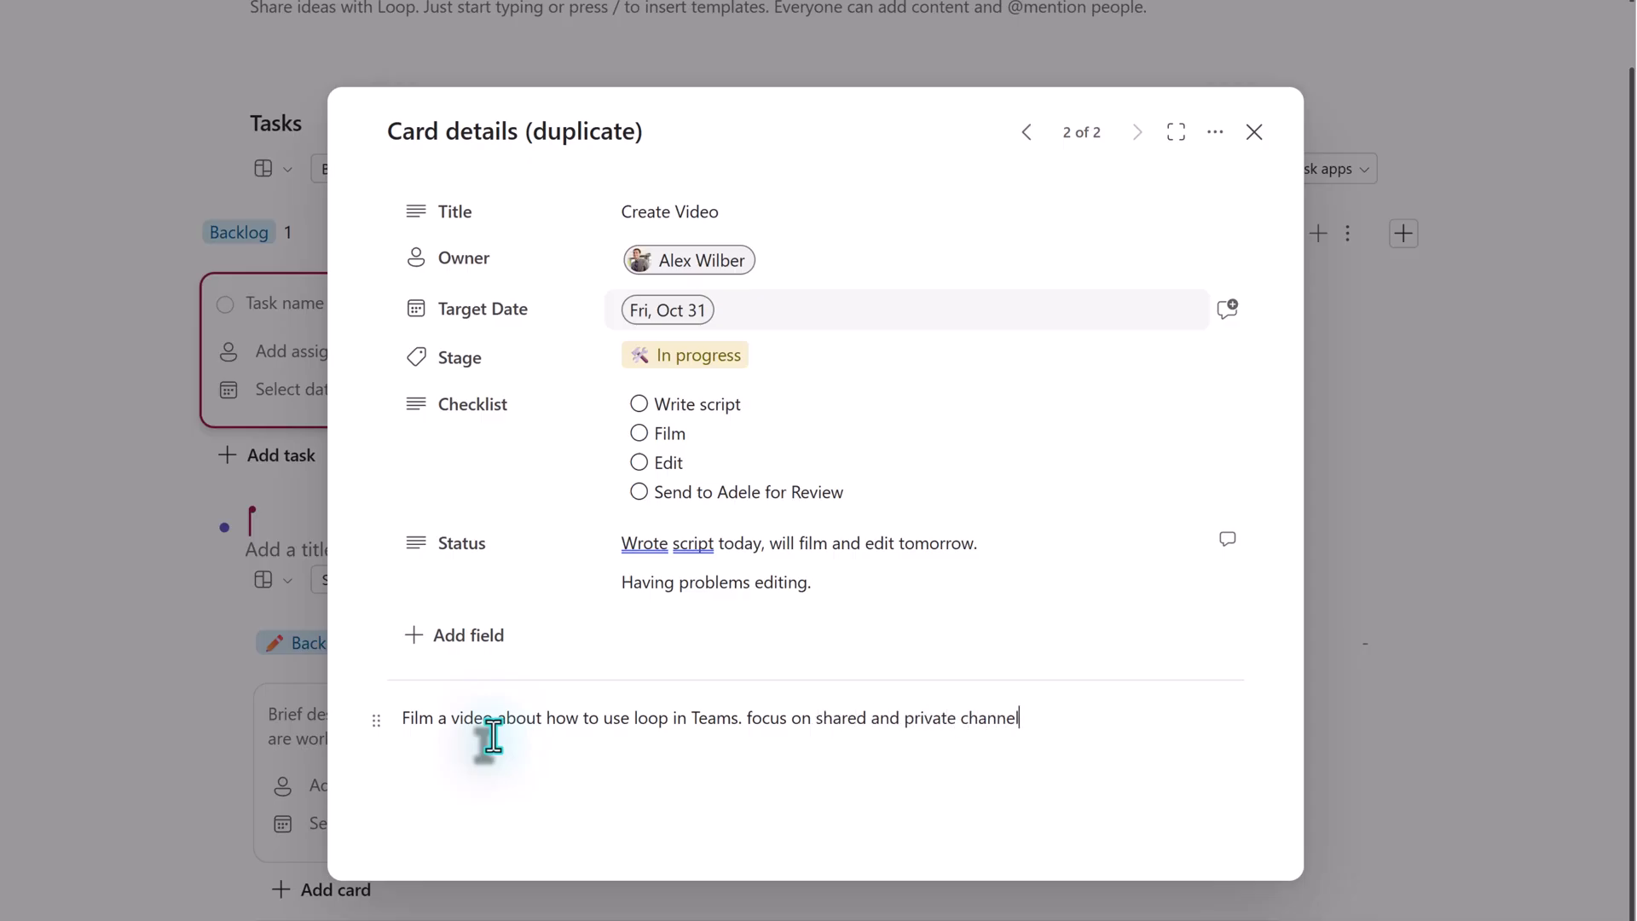
type("s as the example.")
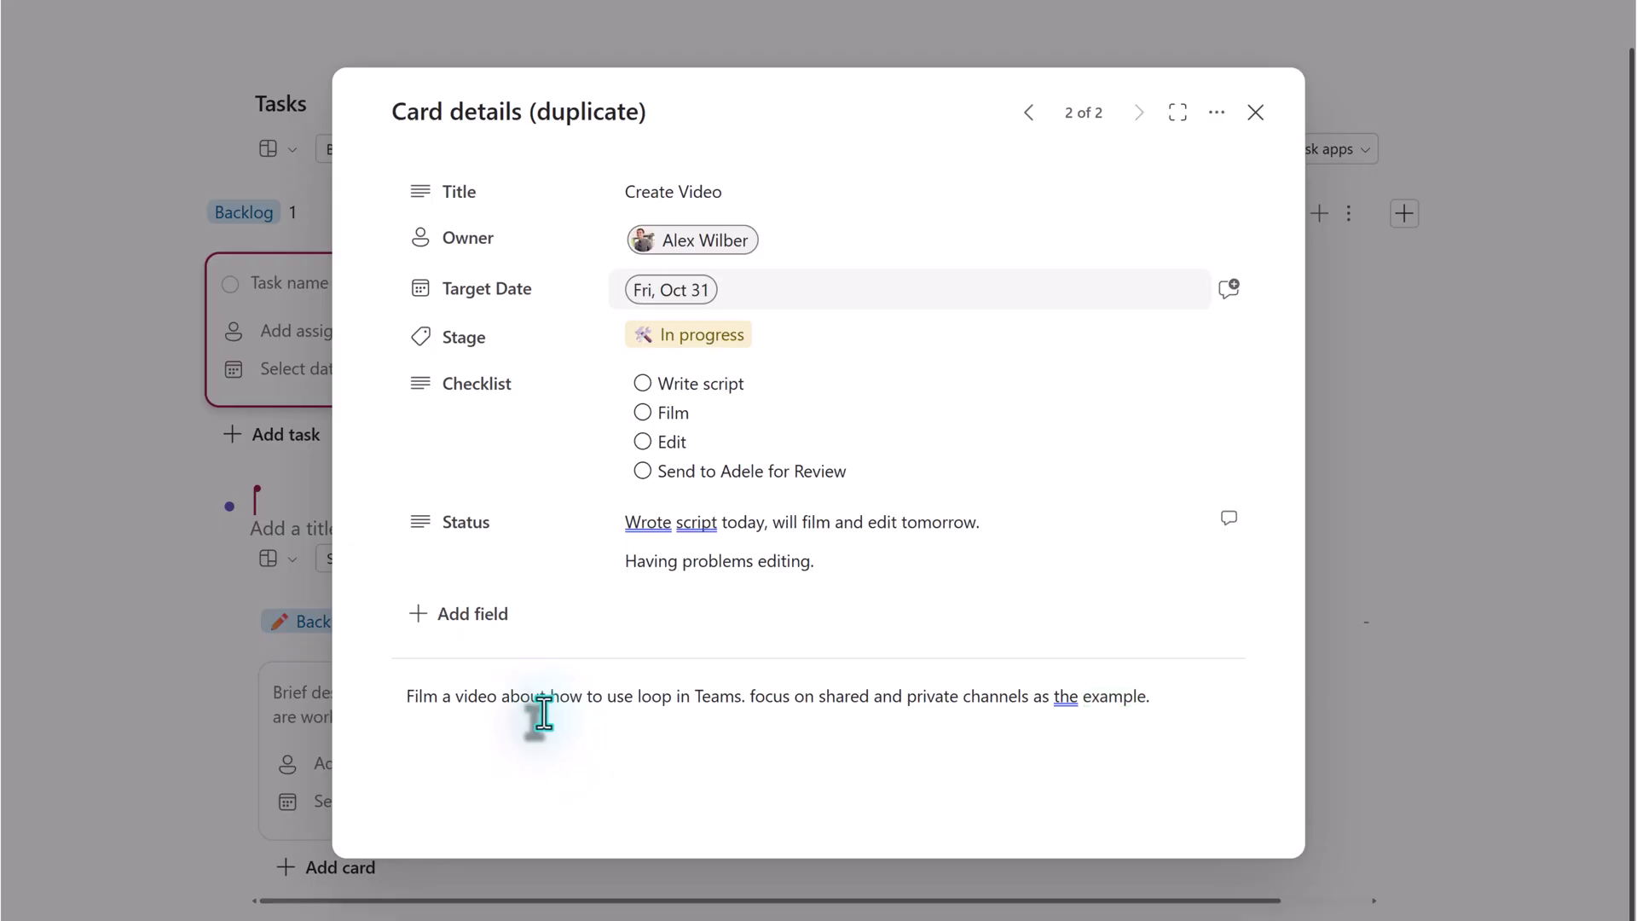
Add a Person field named "Review" to the card, assign the reviewer in it, and close the card
left_click(485, 622)
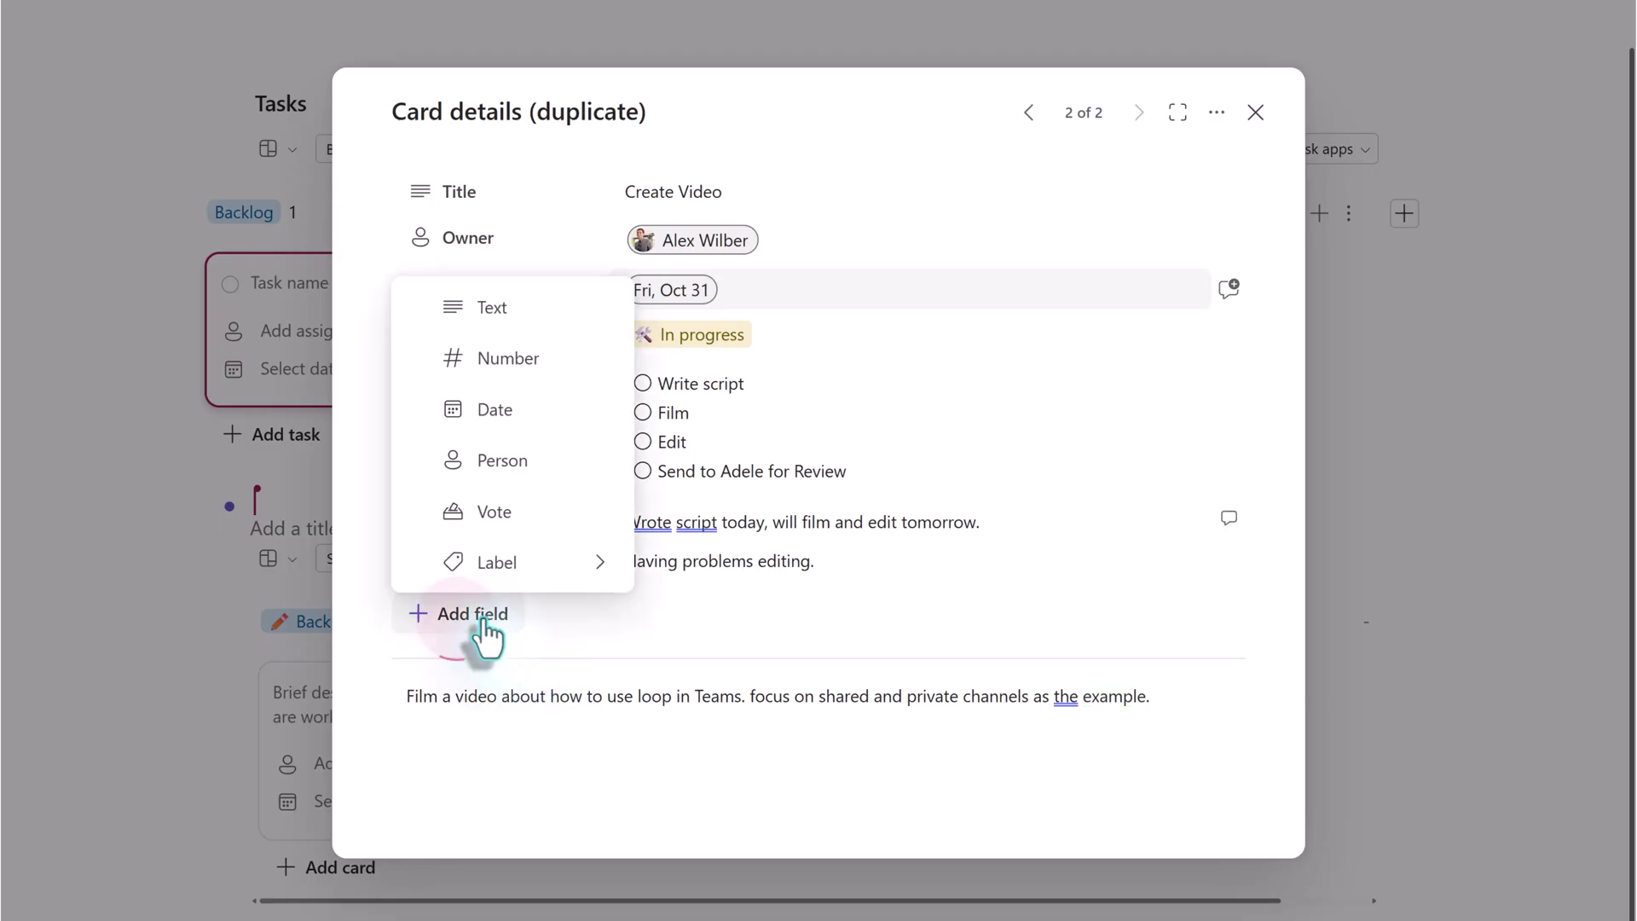
left_click(506, 460)
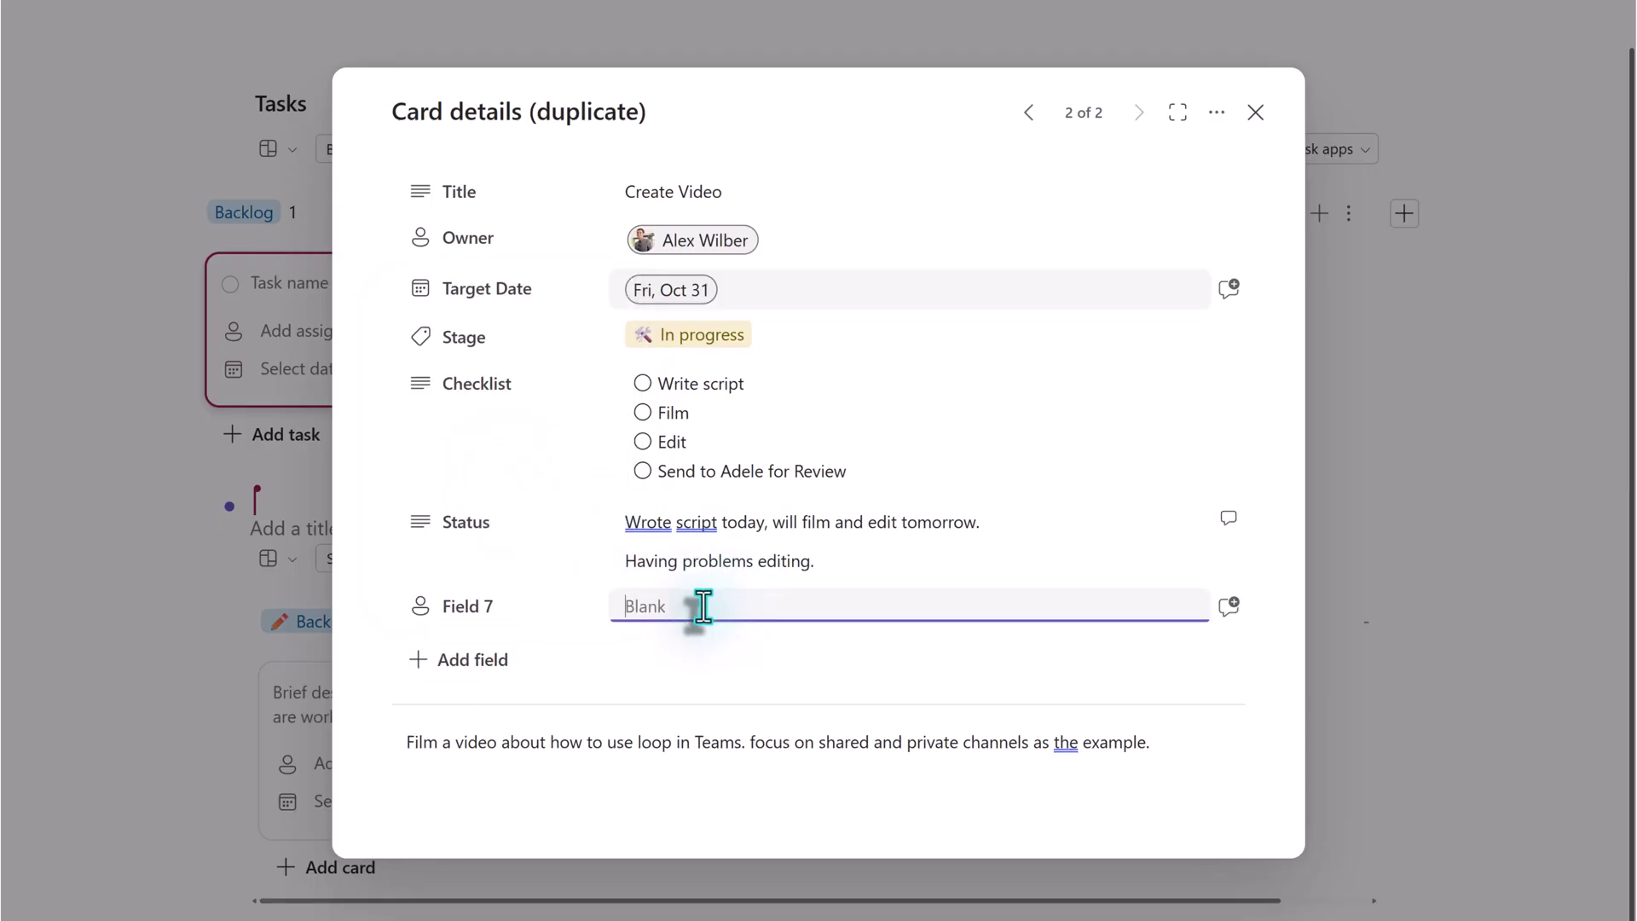
left_click(451, 608)
type("Re")
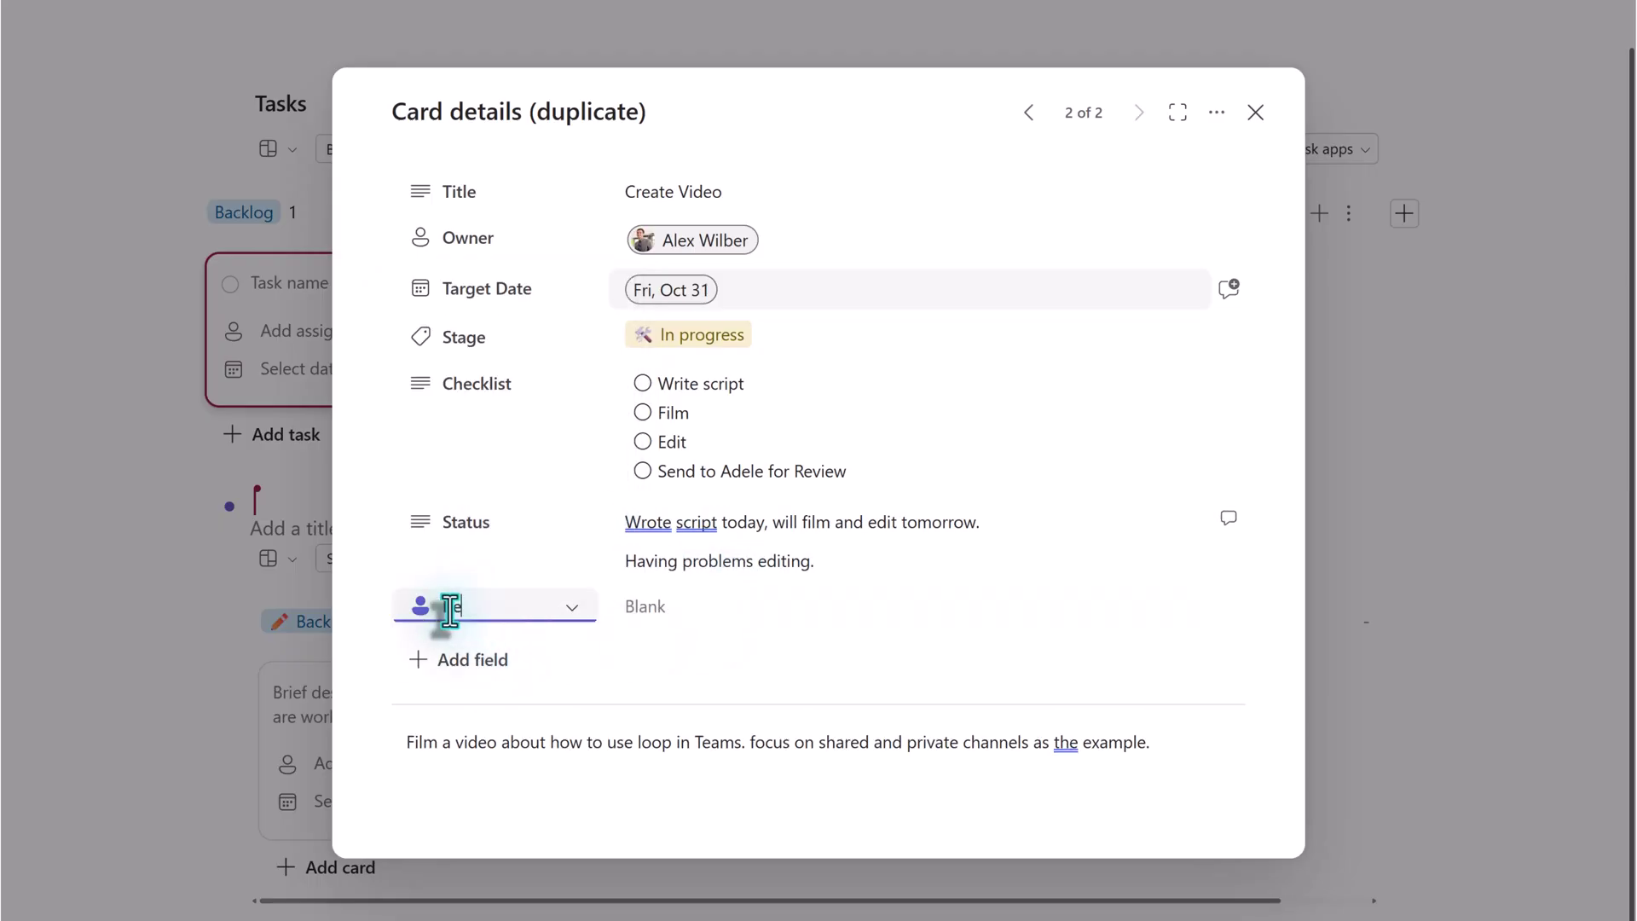
type("view")
left_click(655, 658)
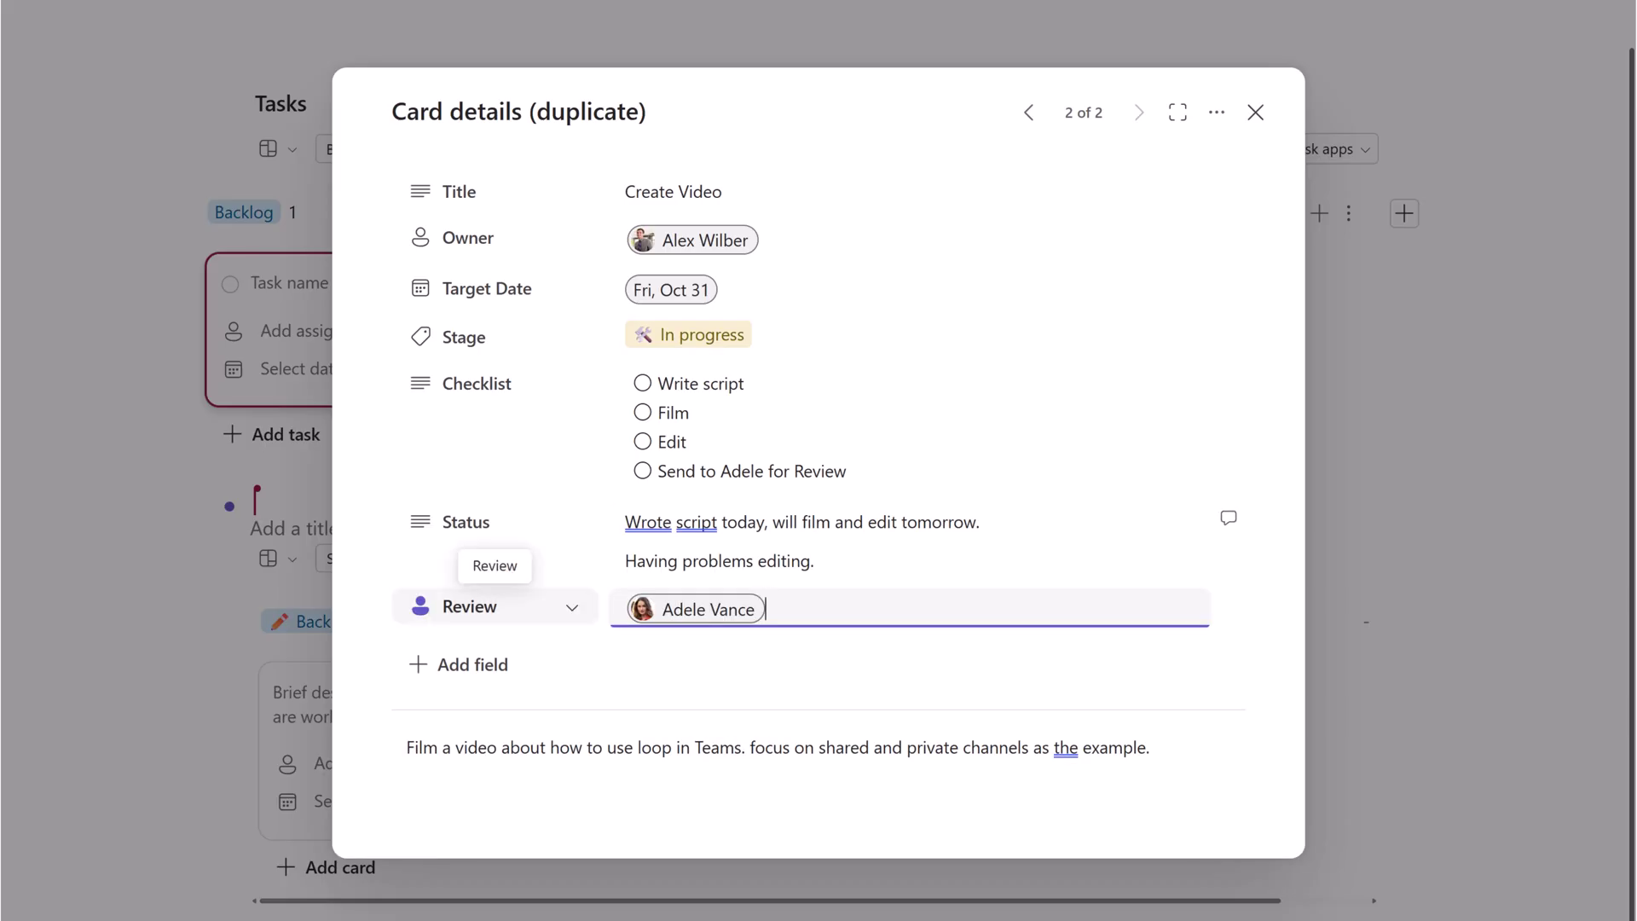
left_click(475, 606)
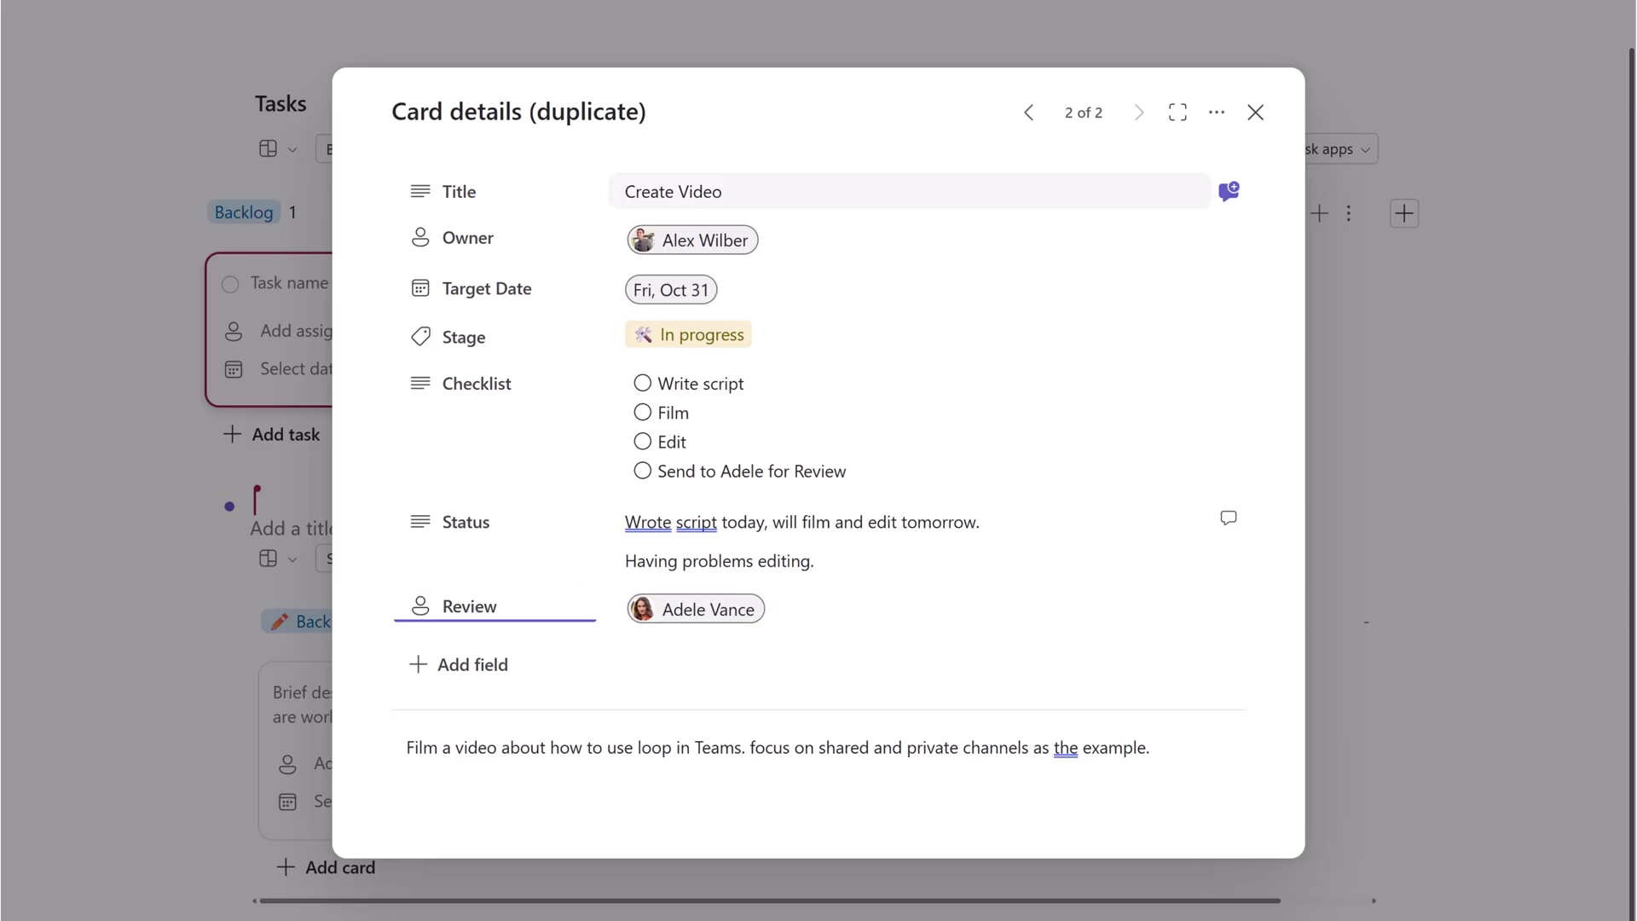
left_click(1255, 112)
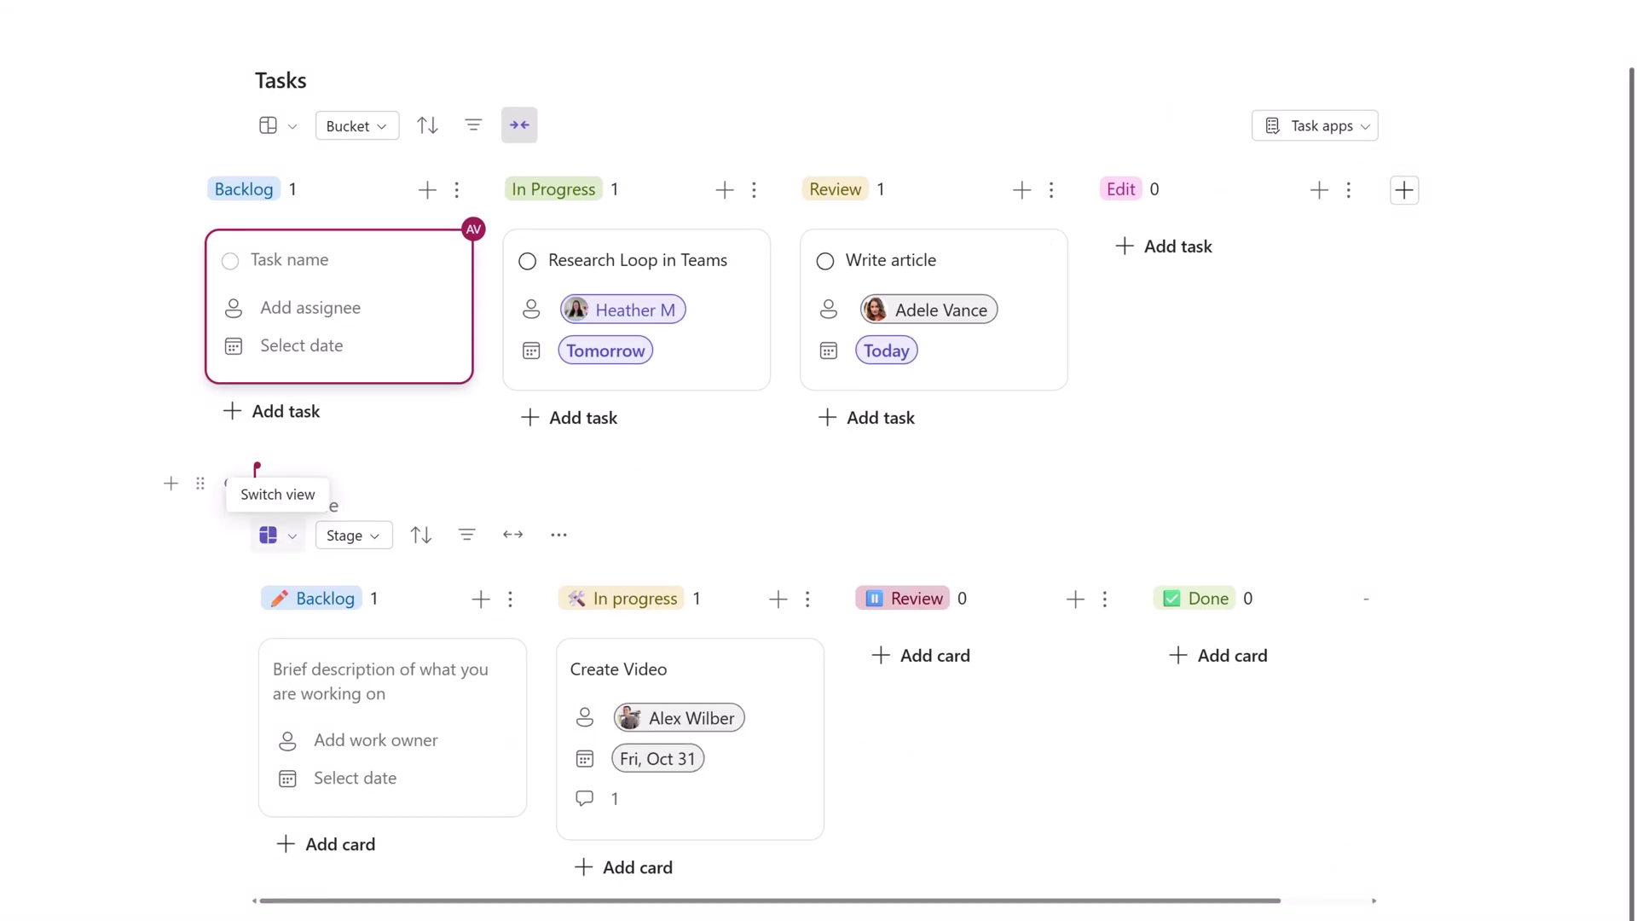
Show the lower Kanban board as a full-width table and move the Review column directly after Owner
left_click(292, 537)
left_click(341, 622)
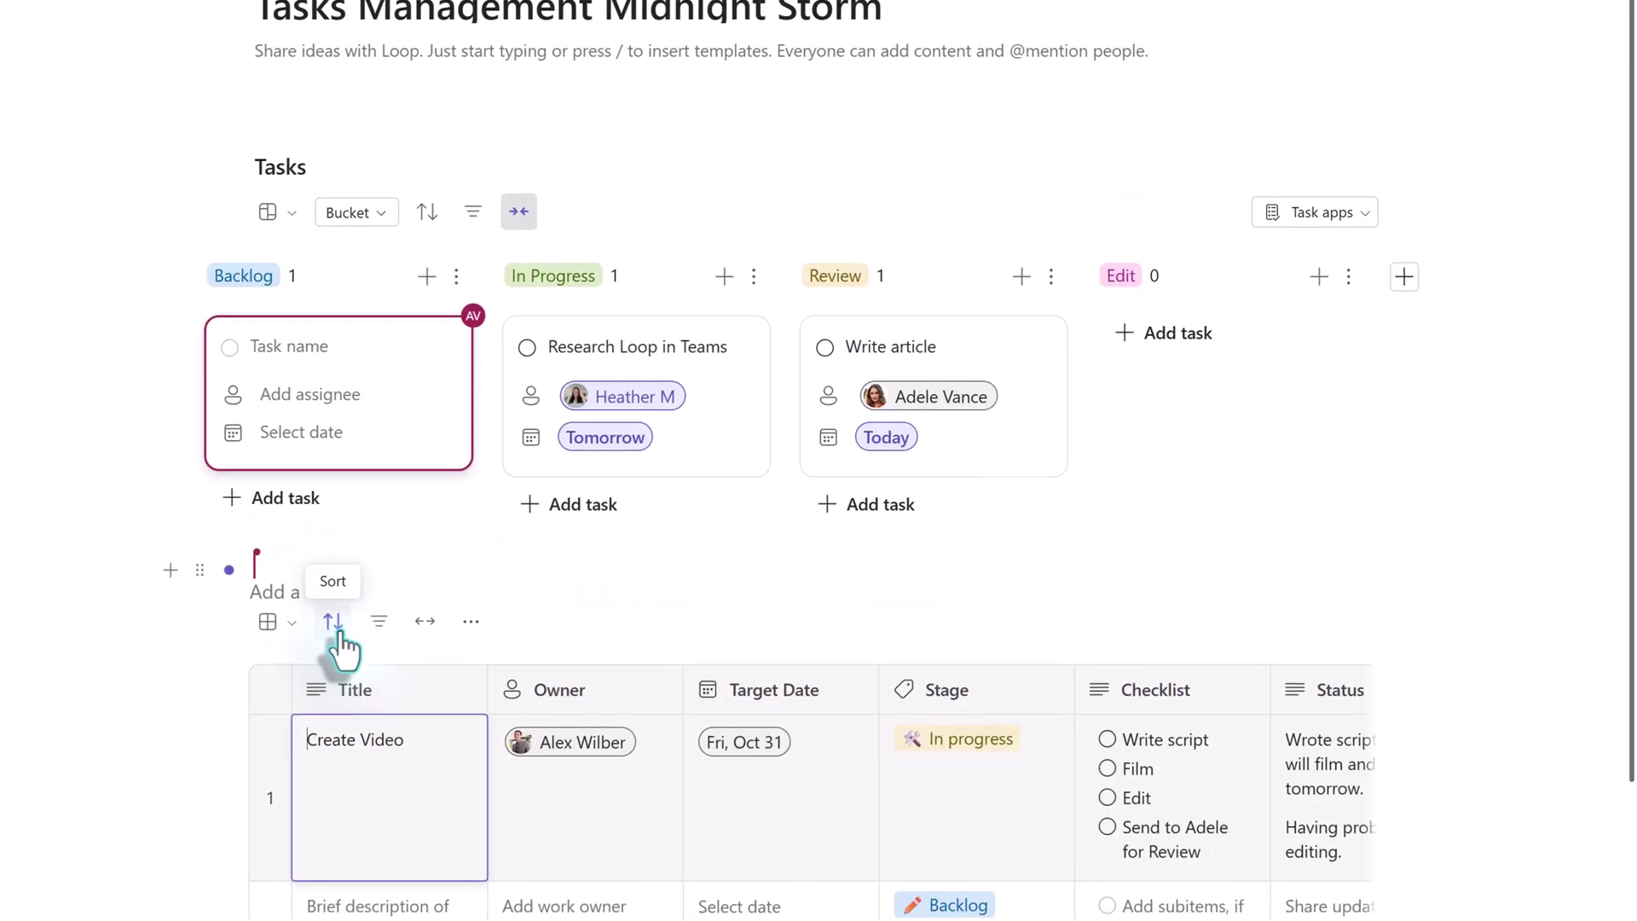
left_click(423, 605)
scroll(1109, 511, "down", 2)
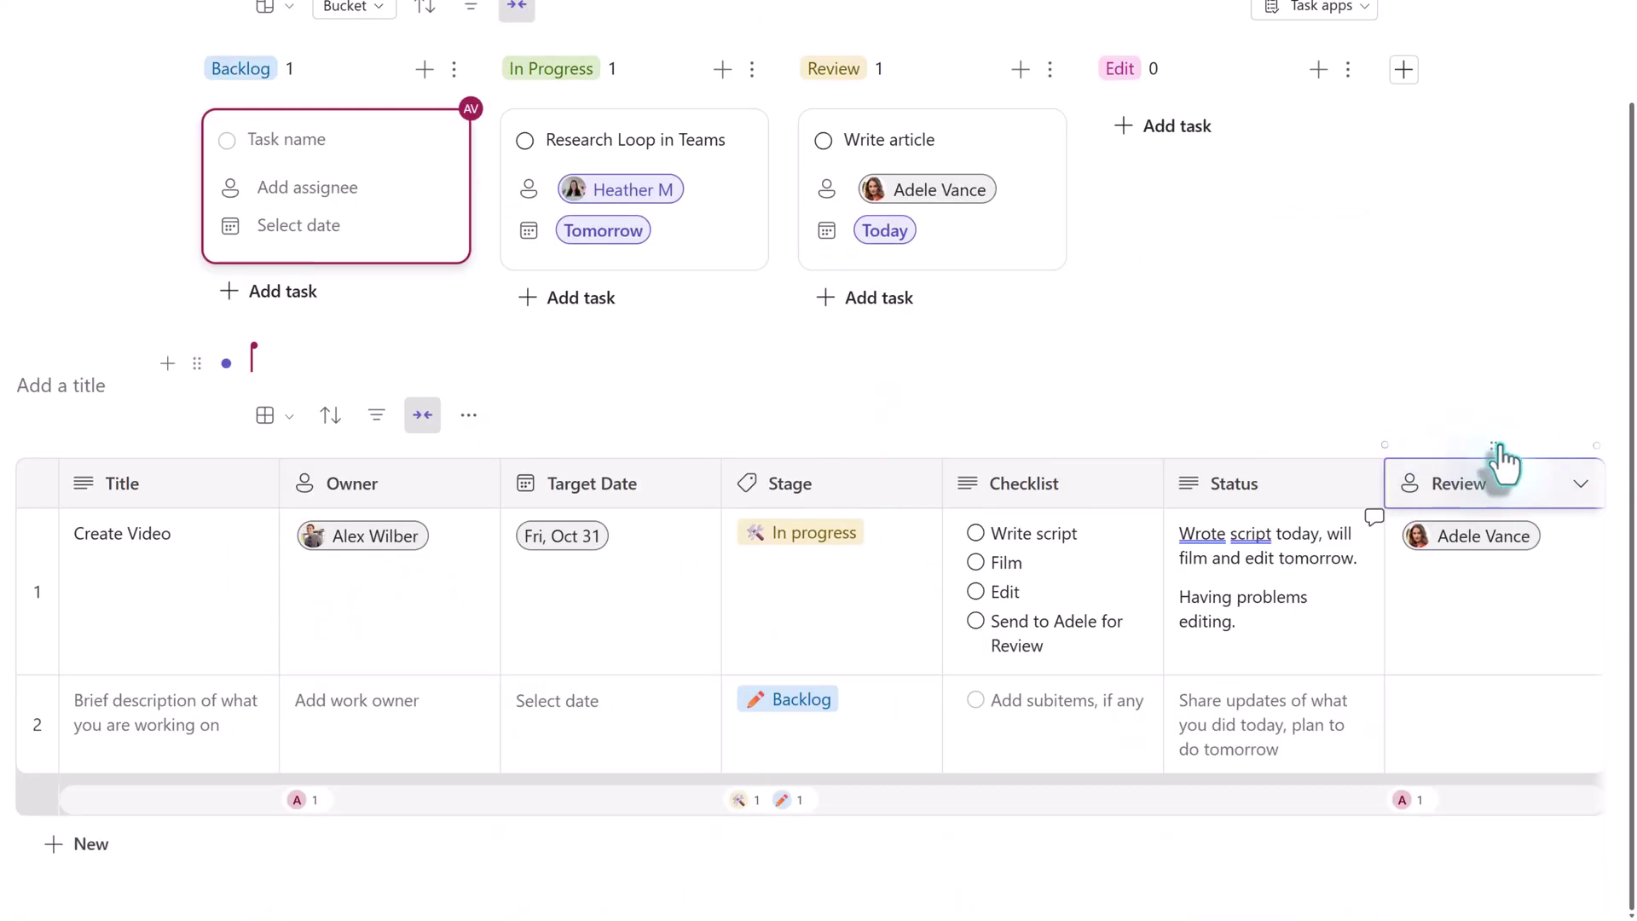
left_click_drag(1054, 464, 605, 486)
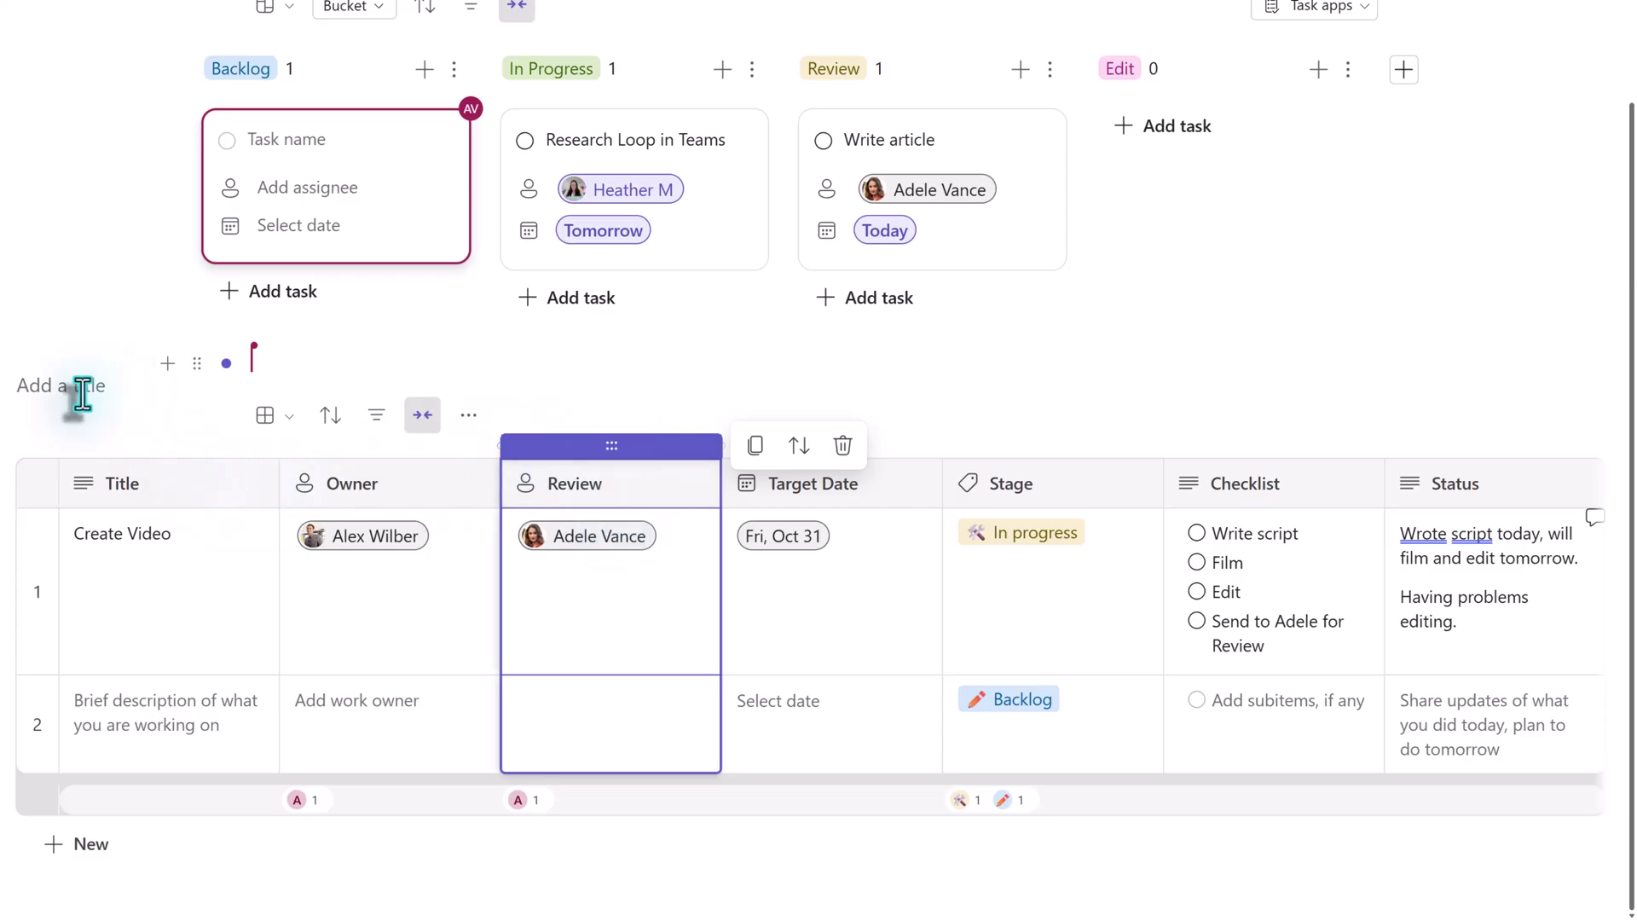
Return the table to board view and open the "Create Video" card to check its field order
left_click(266, 415)
left_click(332, 539)
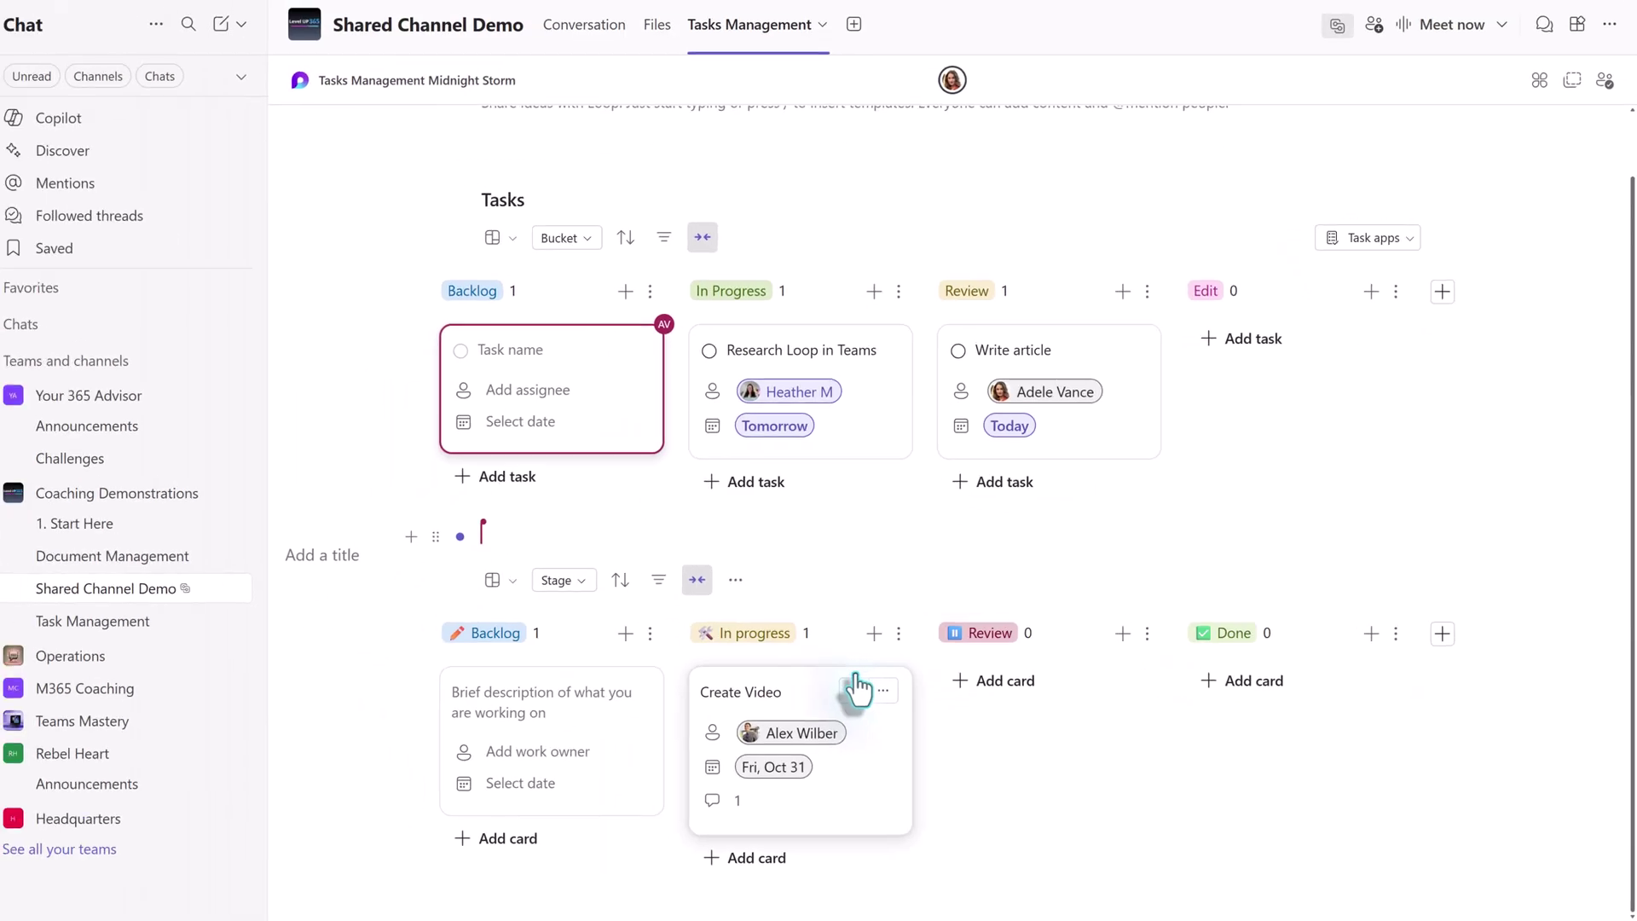
left_click(855, 688)
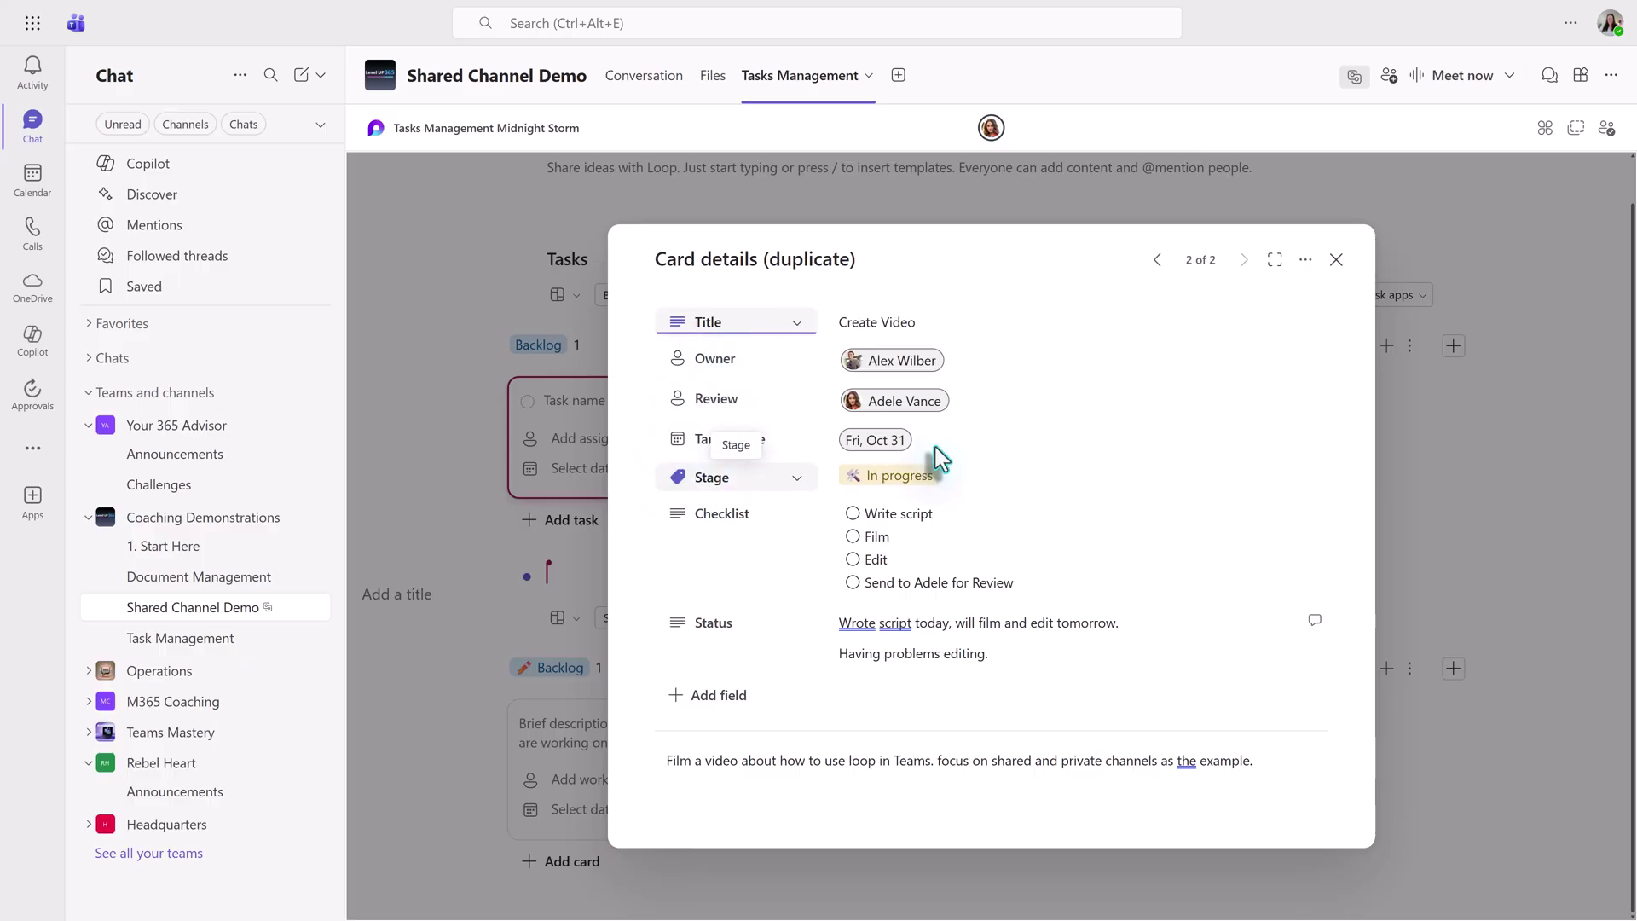
left_click(1476, 420)
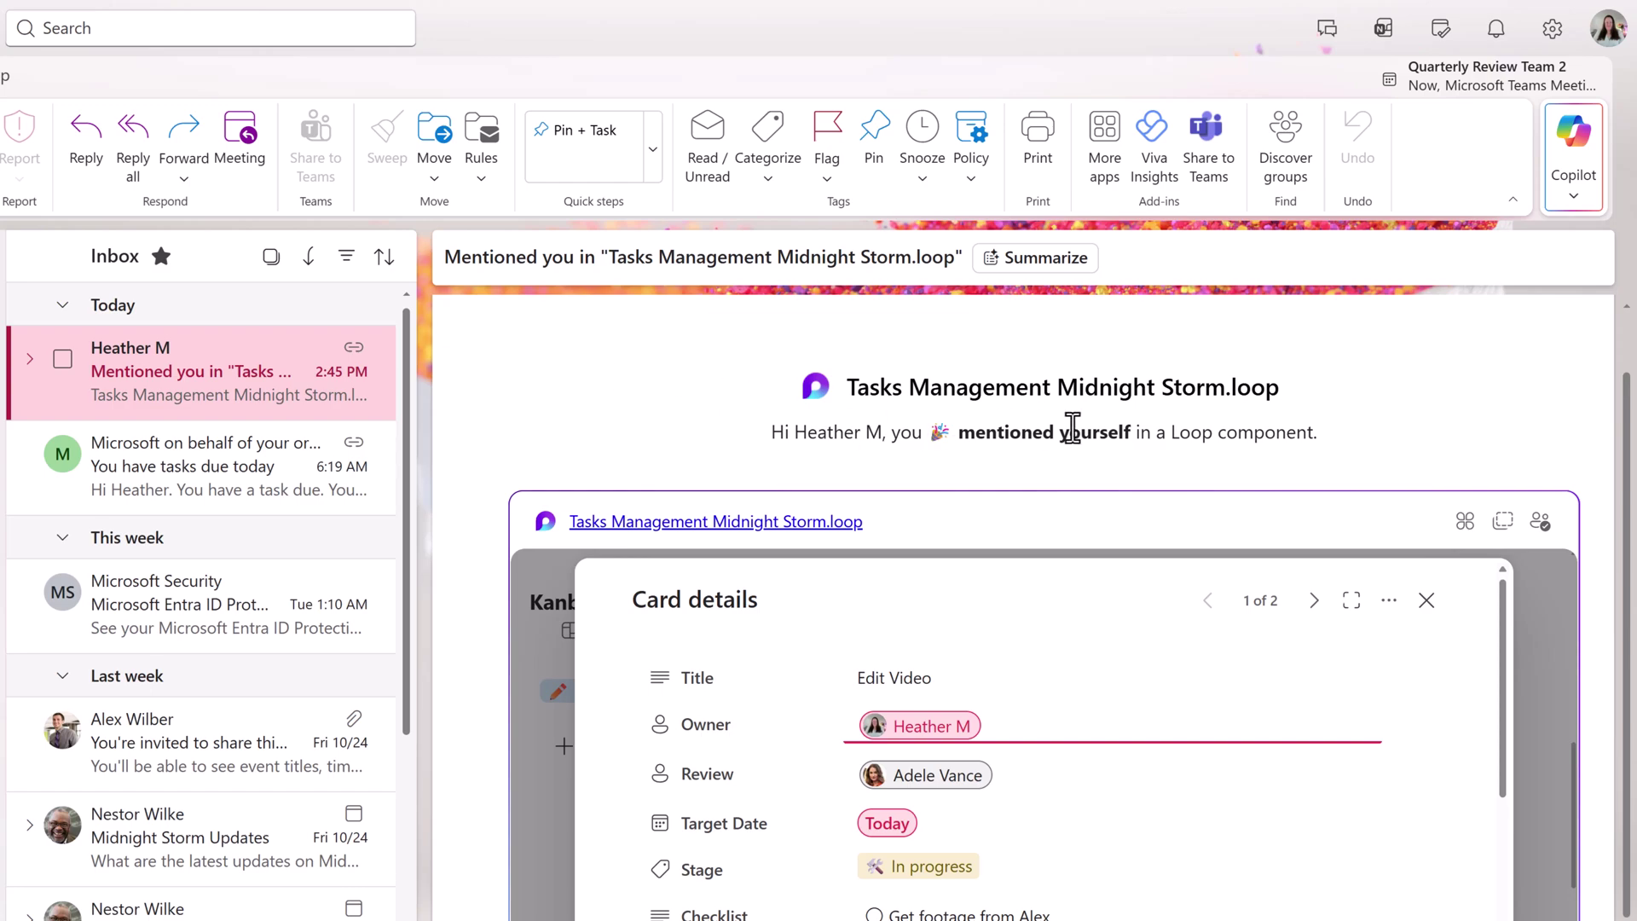
In Outlook, examine the embedded "Edit Video" card in the mention email for "Tasks Management Midnight Storm.loop"
scroll(1099, 495, "down", 2)
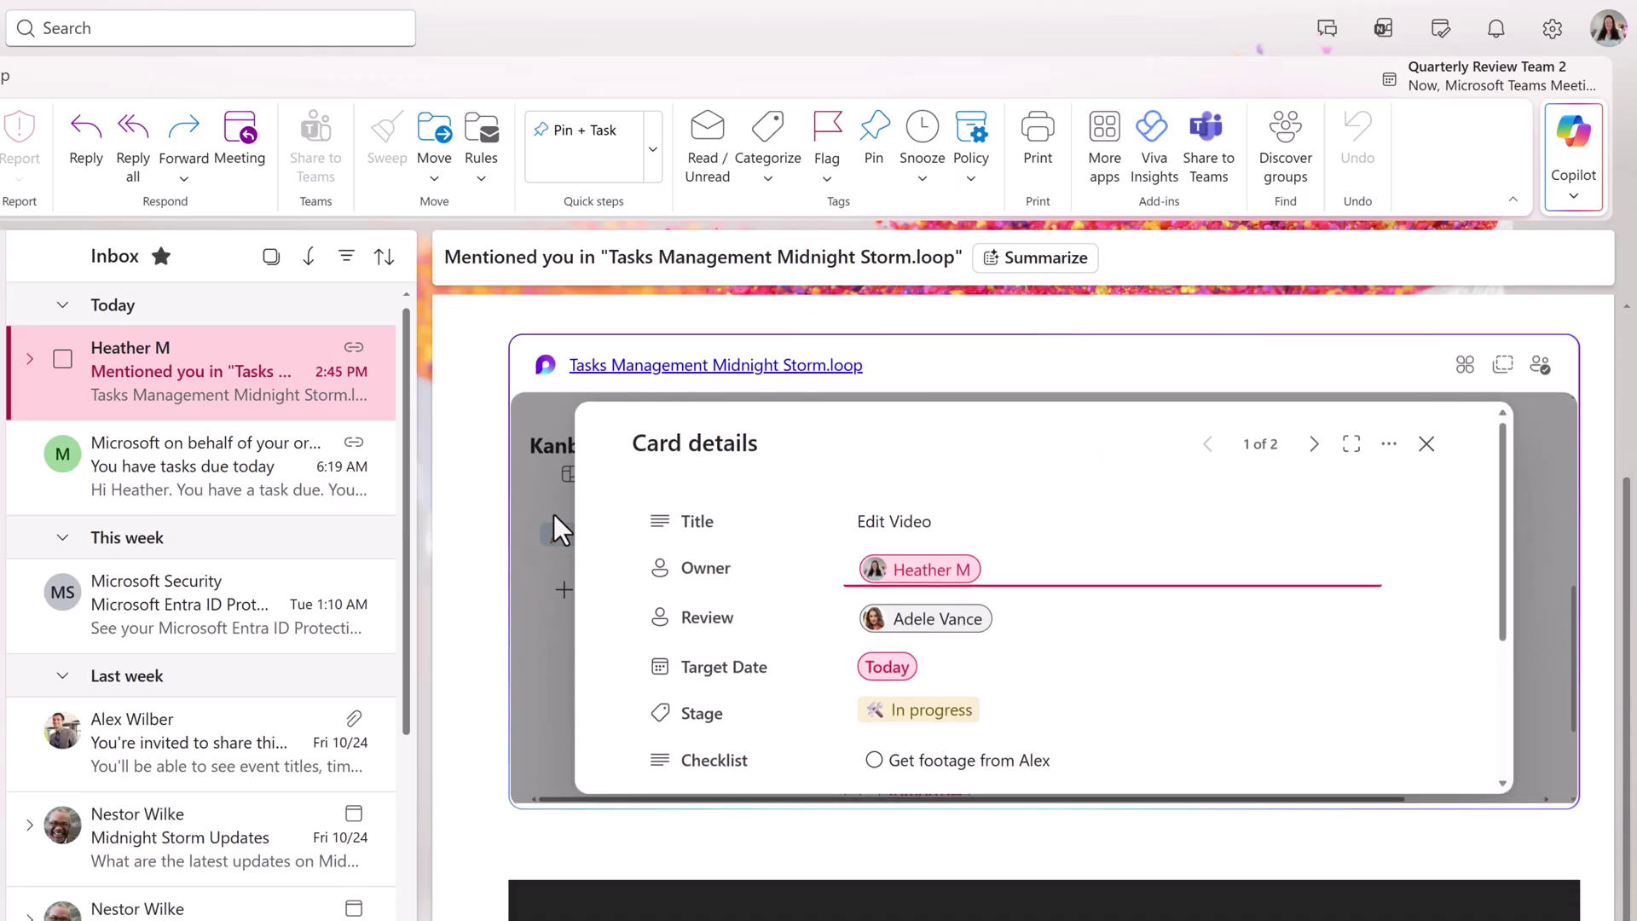